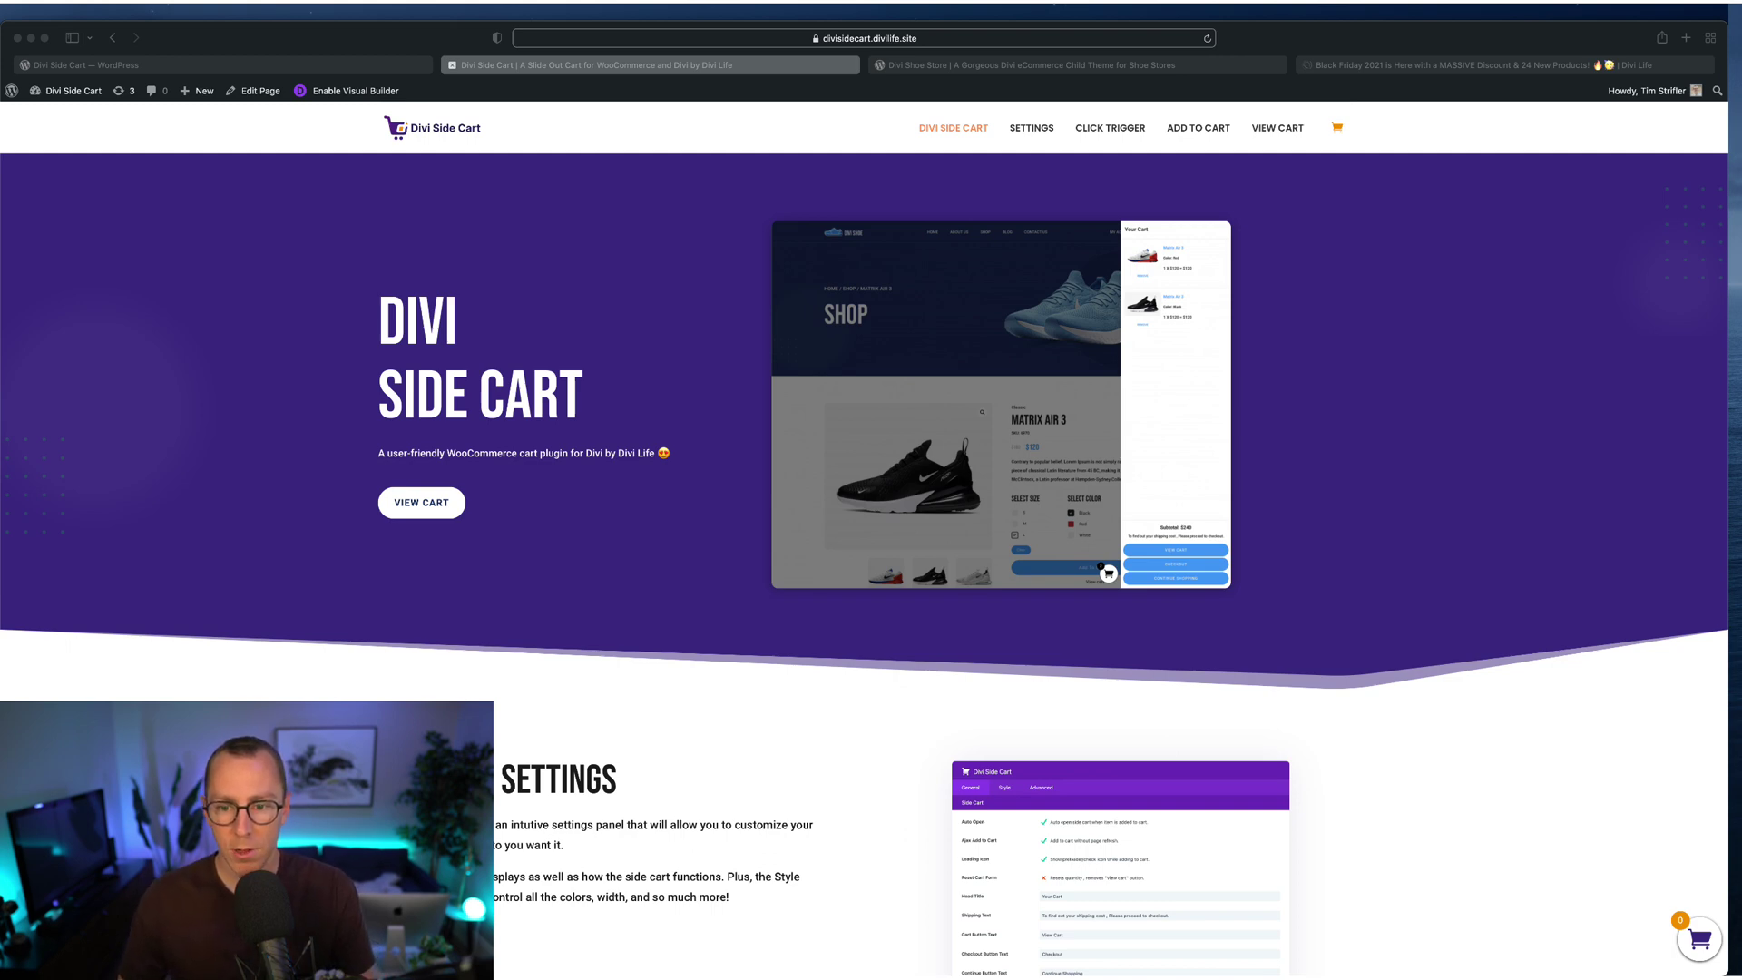
- Show the side cart opening and closing from the header icon and the hero button
left_click(1326, 422)
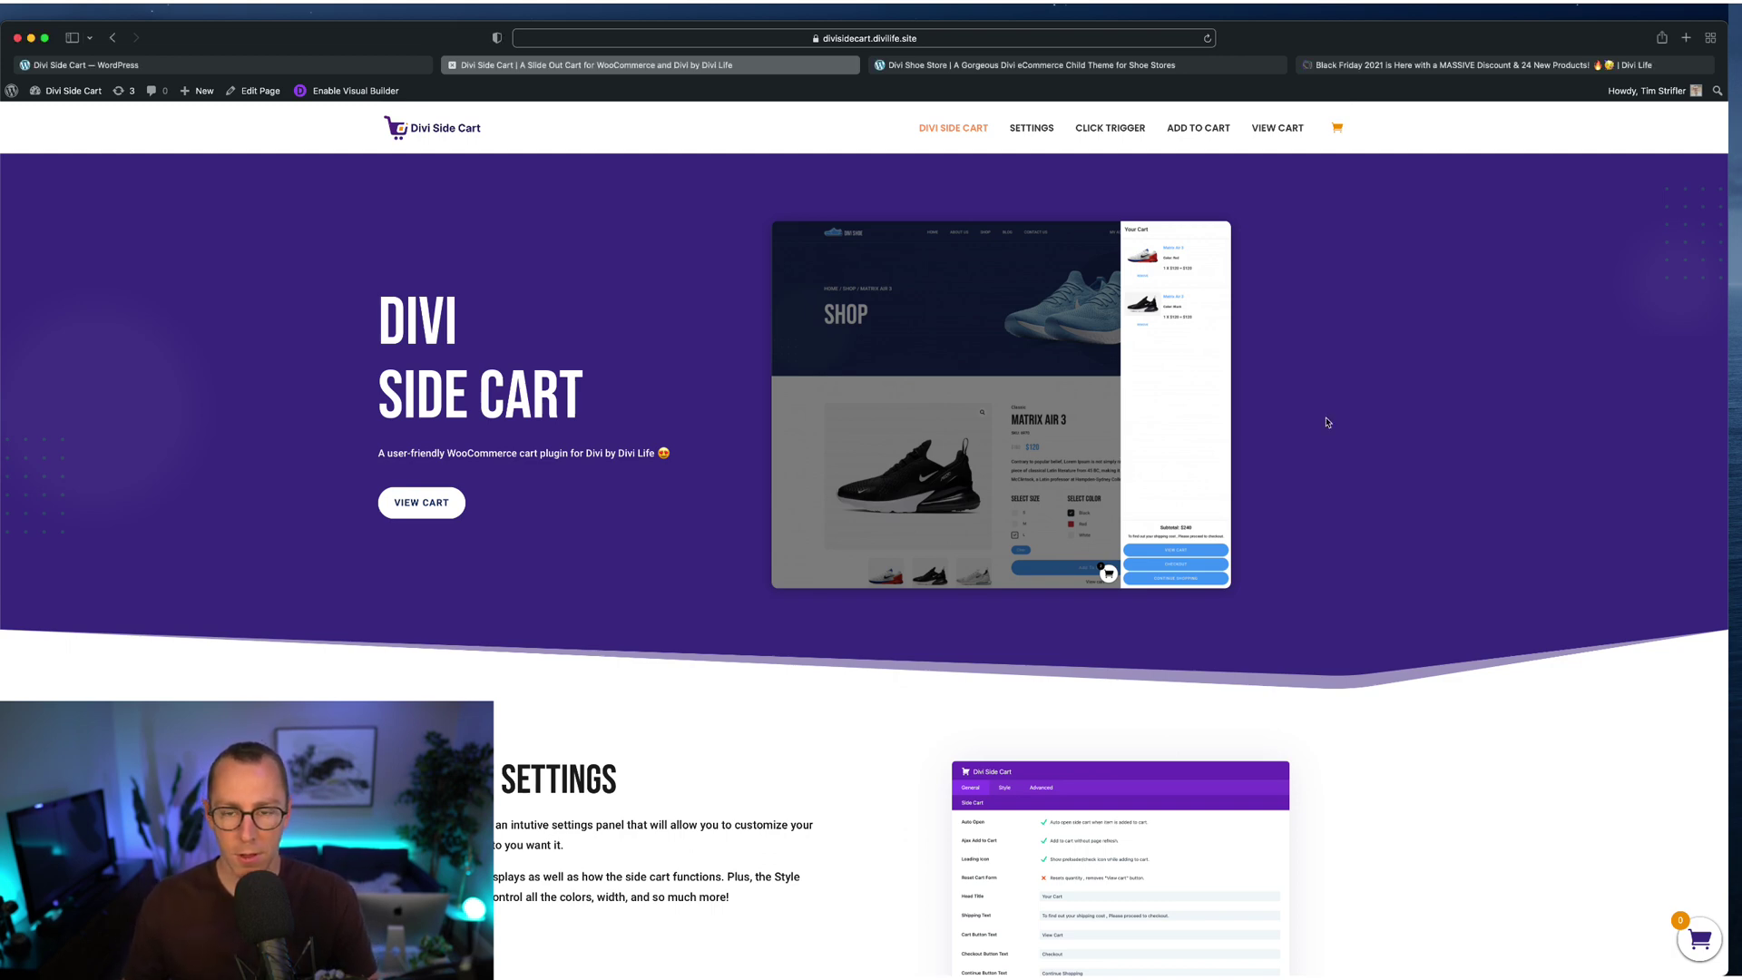
left_click(1335, 128)
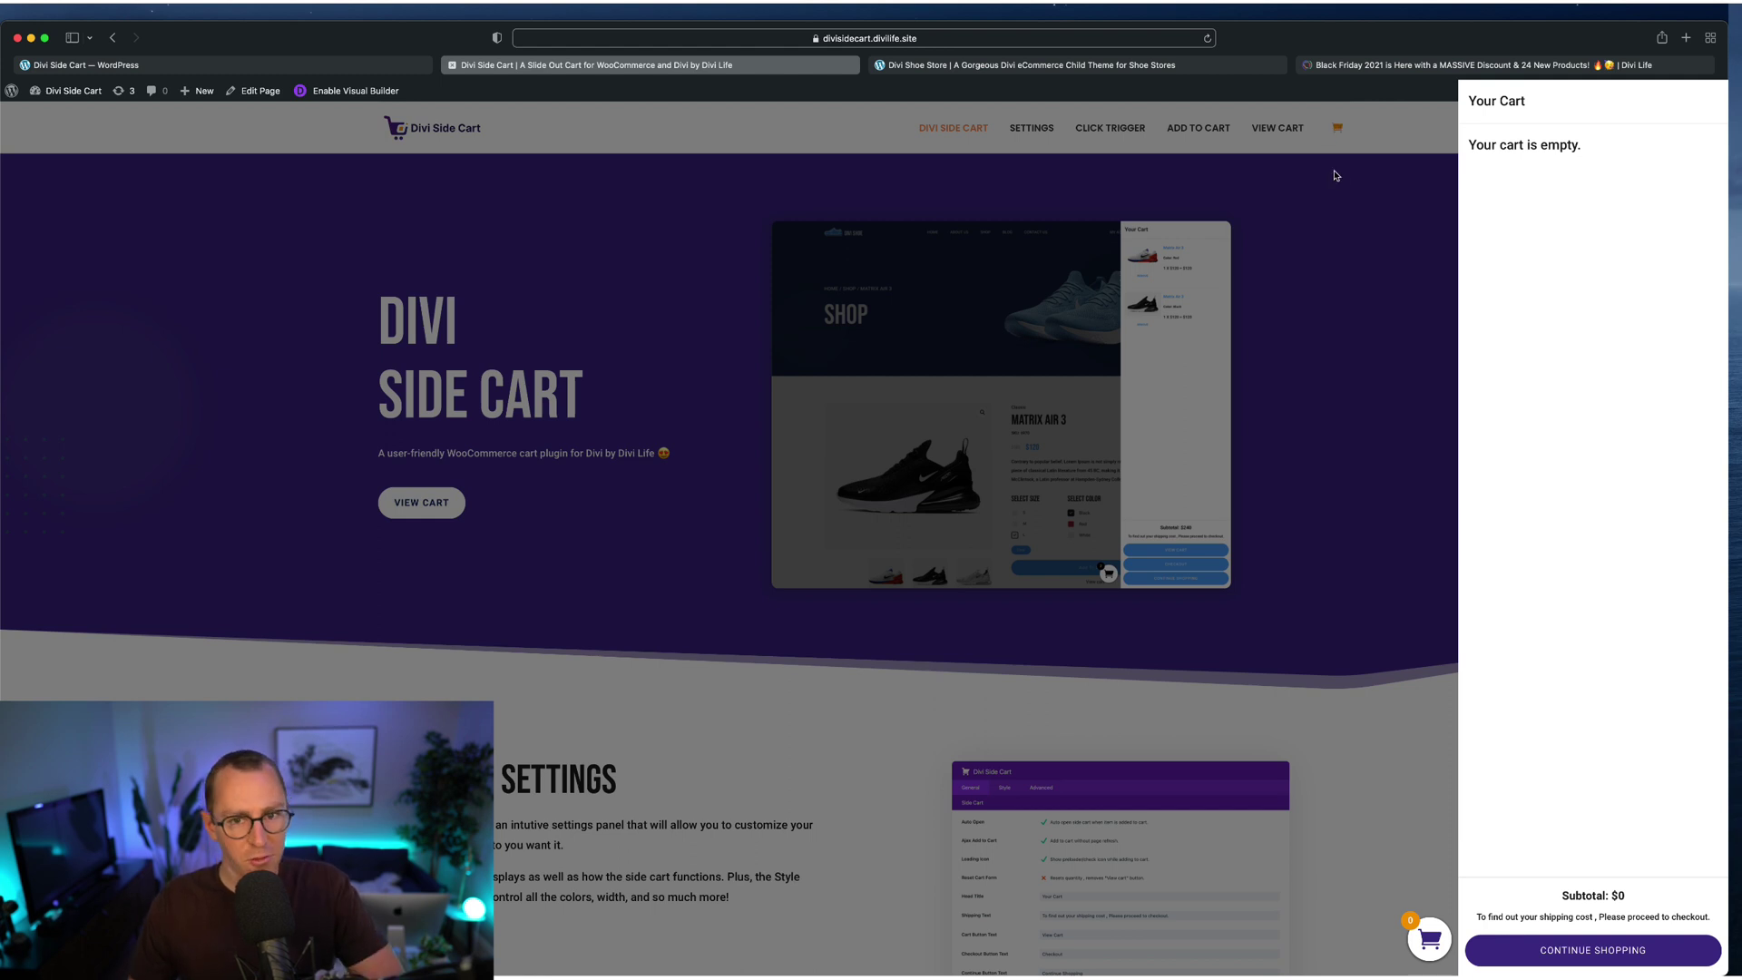
left_click(1335, 175)
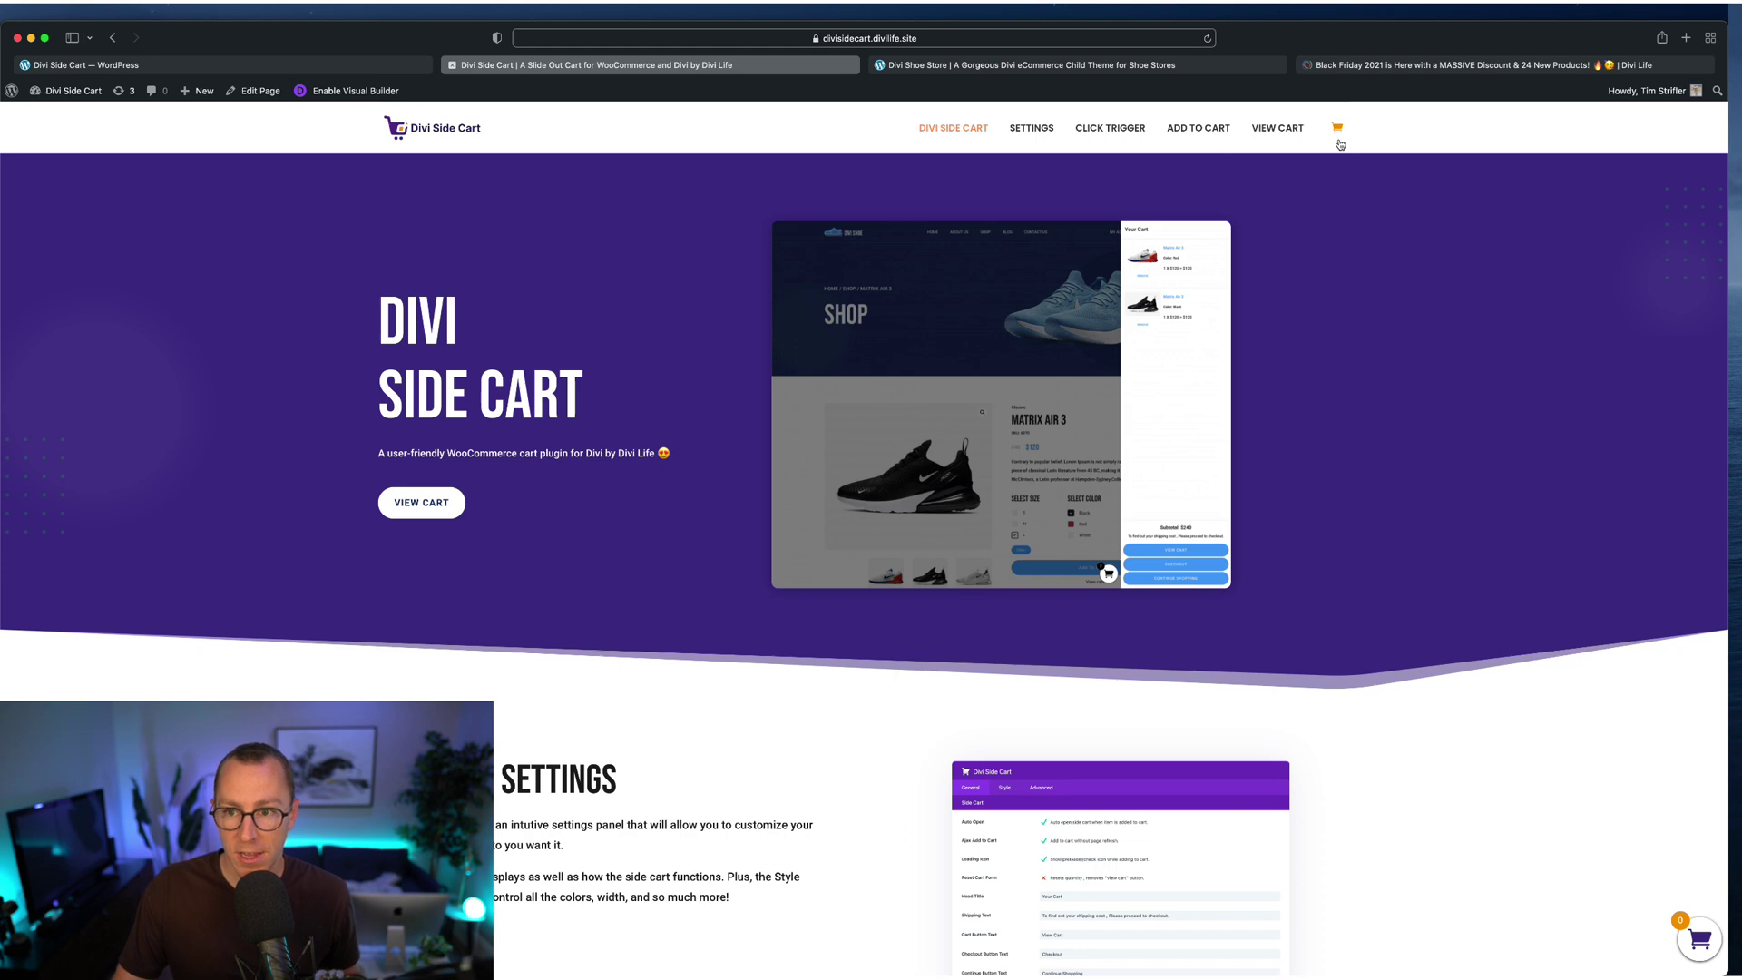
left_click(1337, 130)
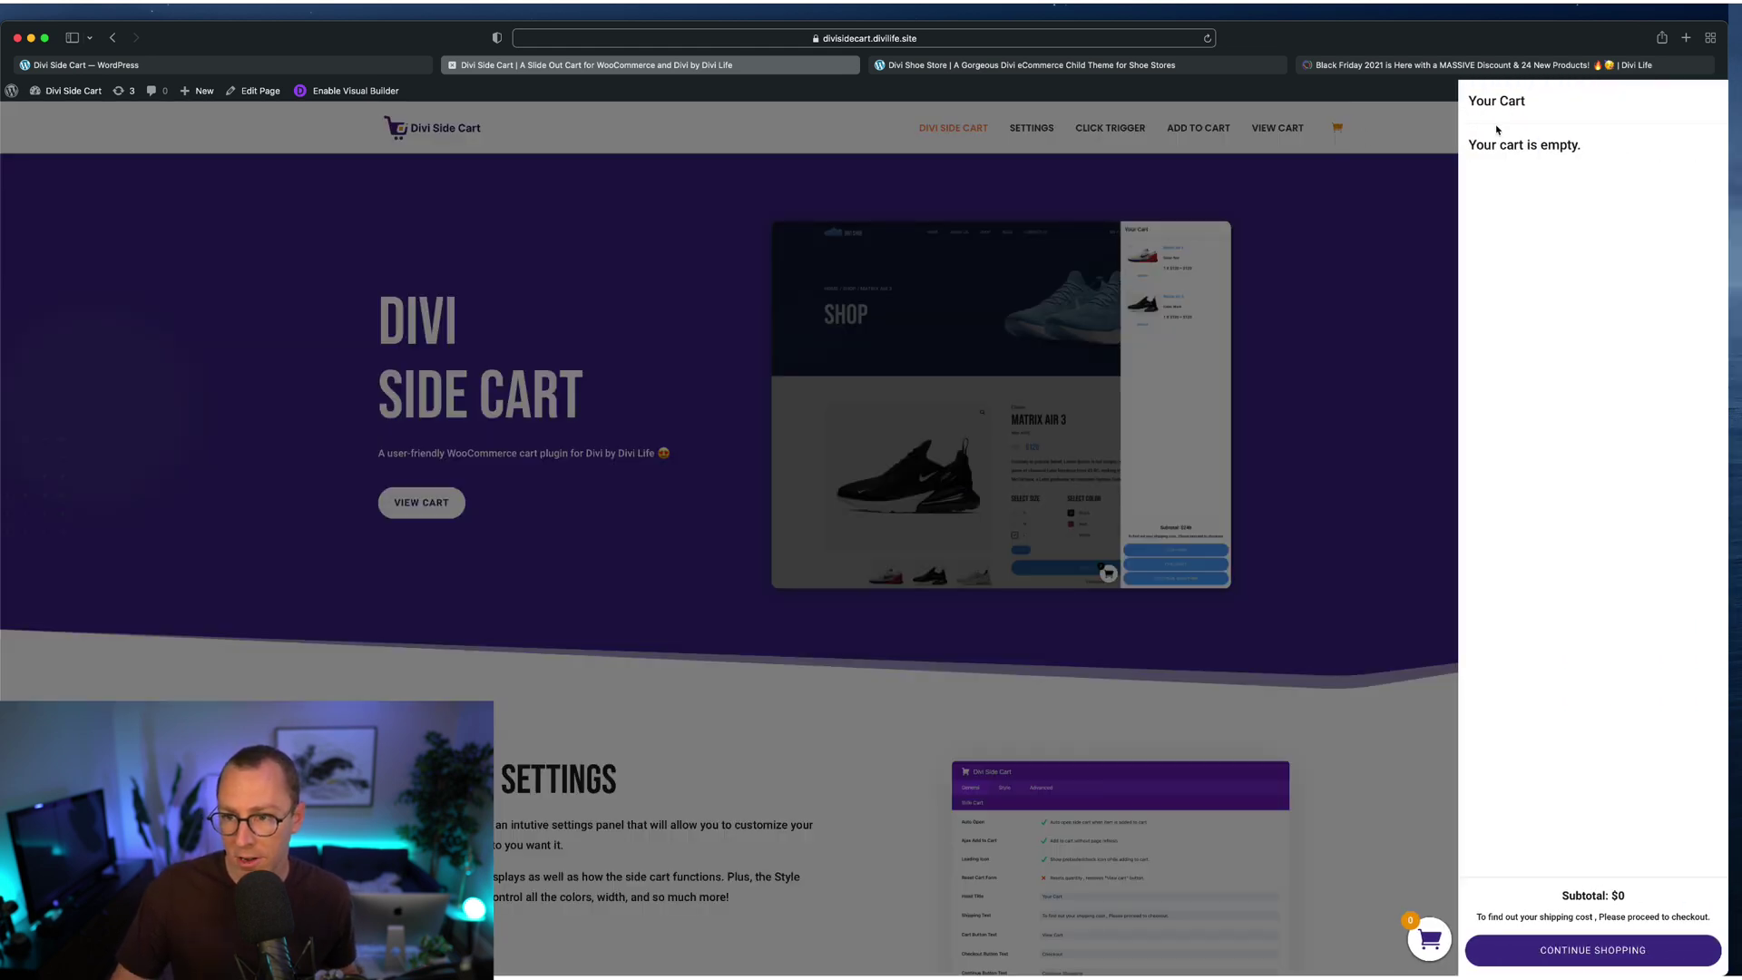
left_click(1371, 485)
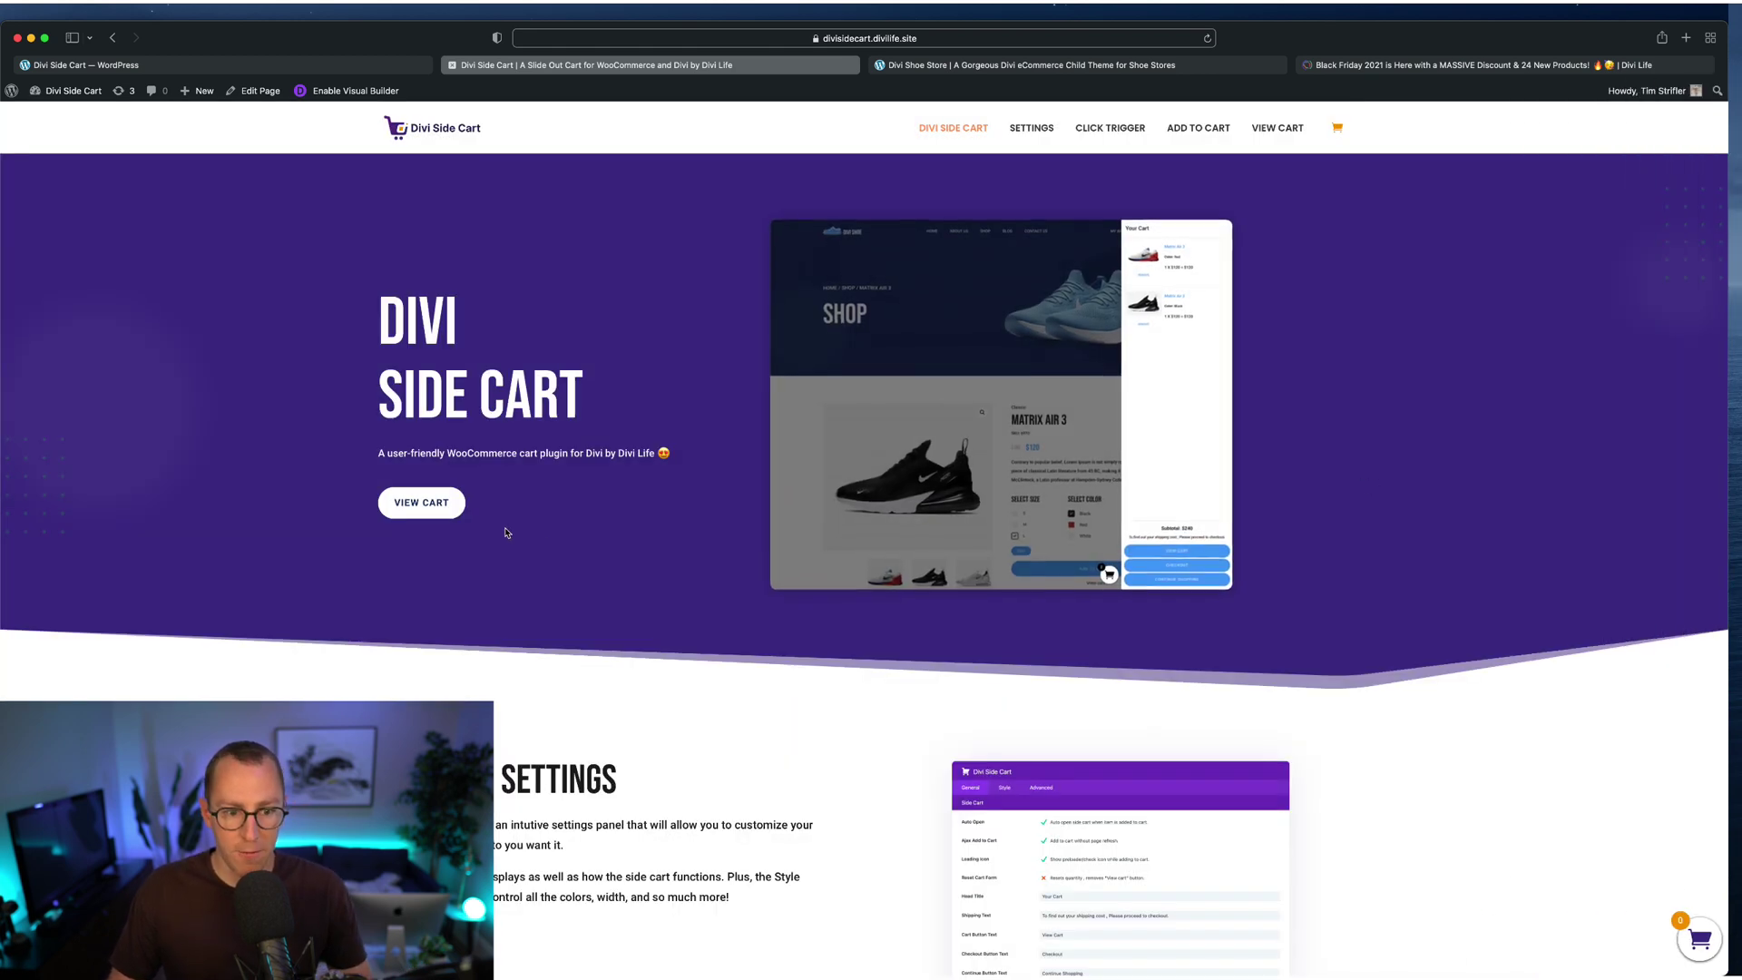
left_click(419, 506)
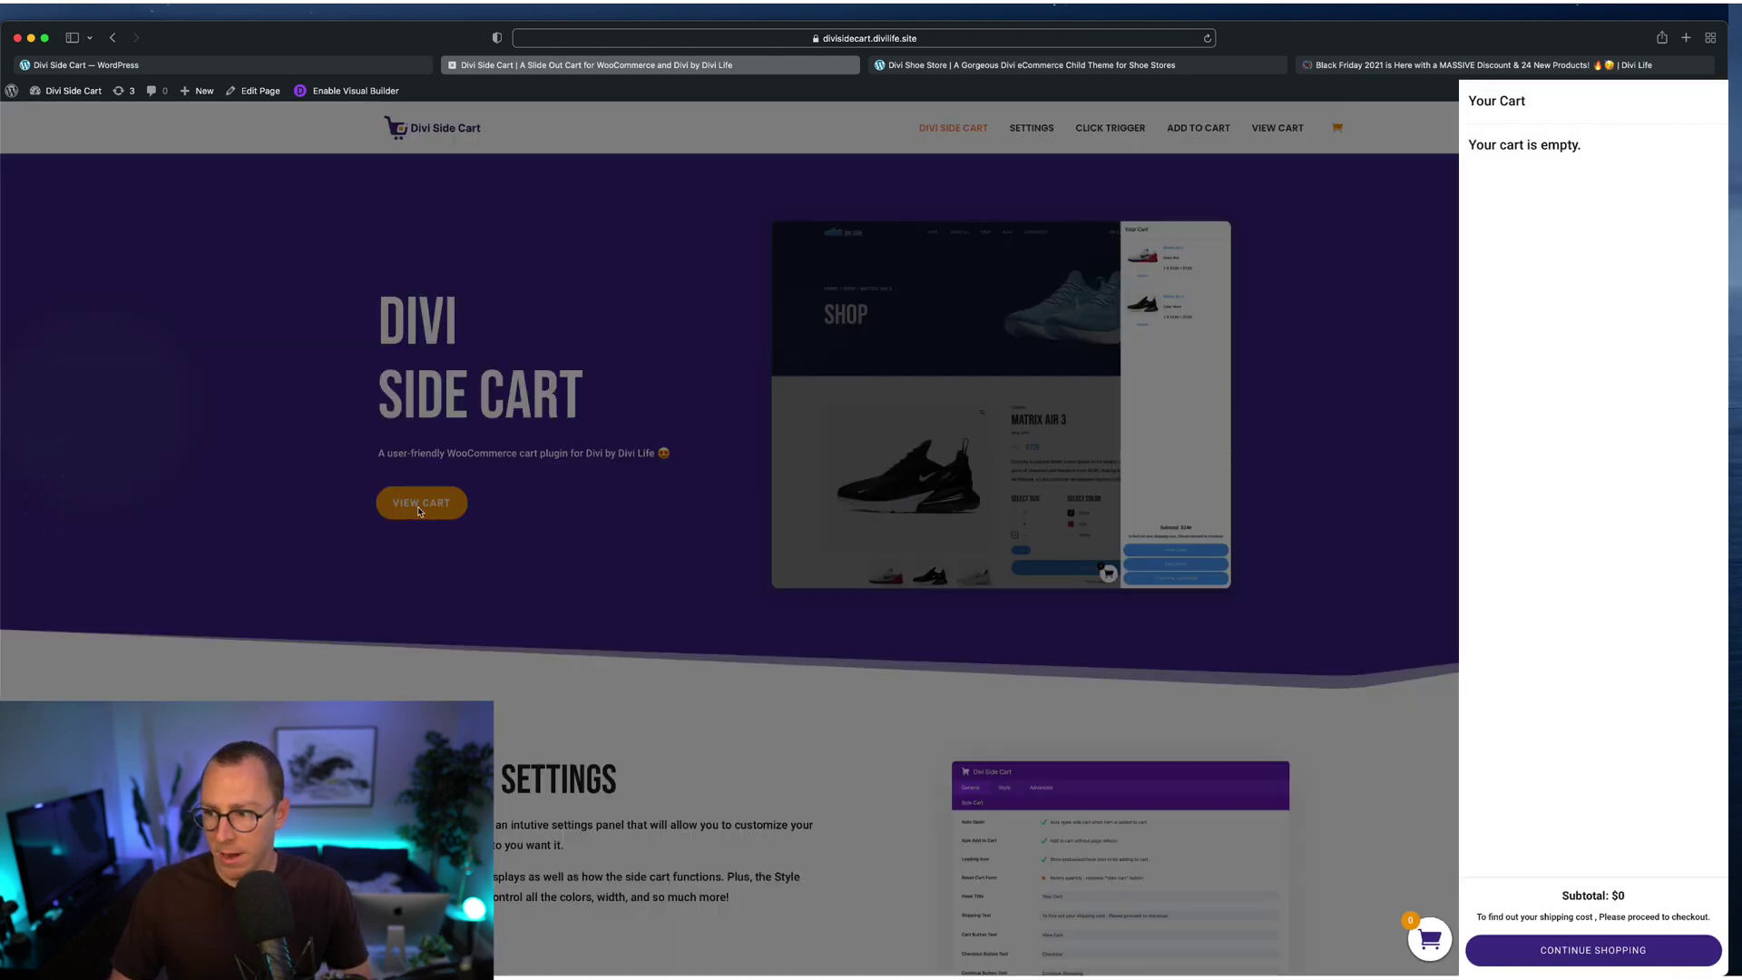
left_click(727, 693)
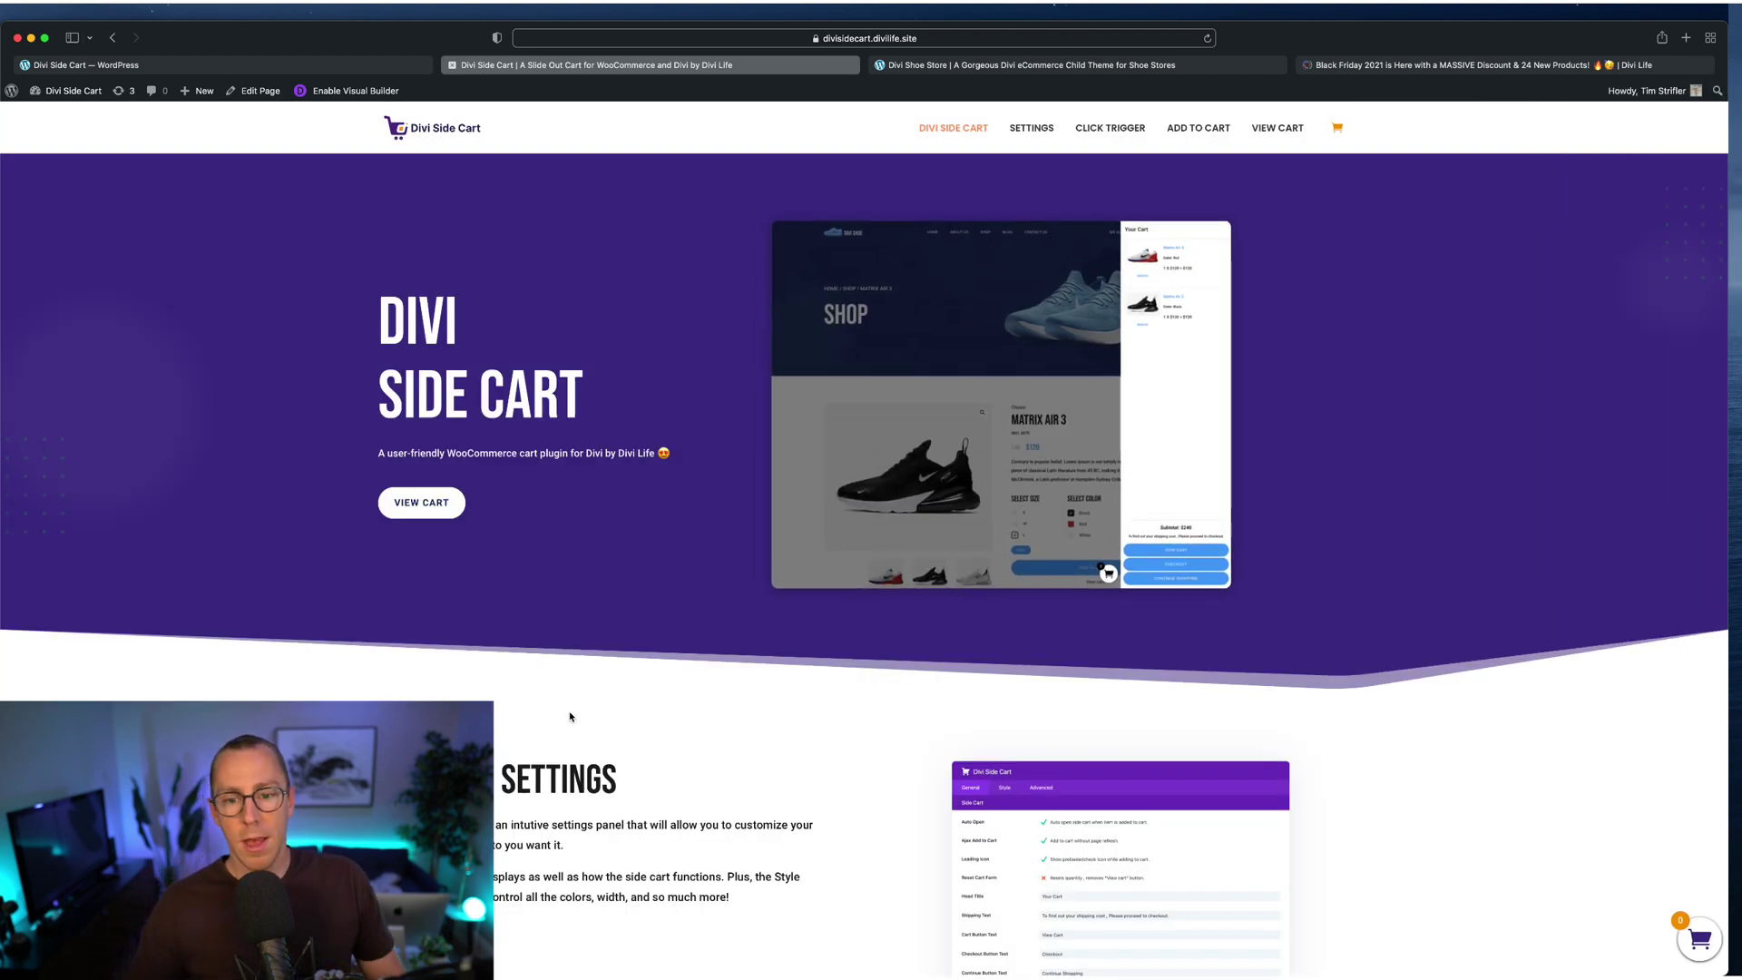
- Scroll past Intuitive Settings and Gorgeous on Mobile to the AJAX Add-to-Cart shoes
scroll(568, 711, "down", 10)
scroll(1102, 416, "up", 3)
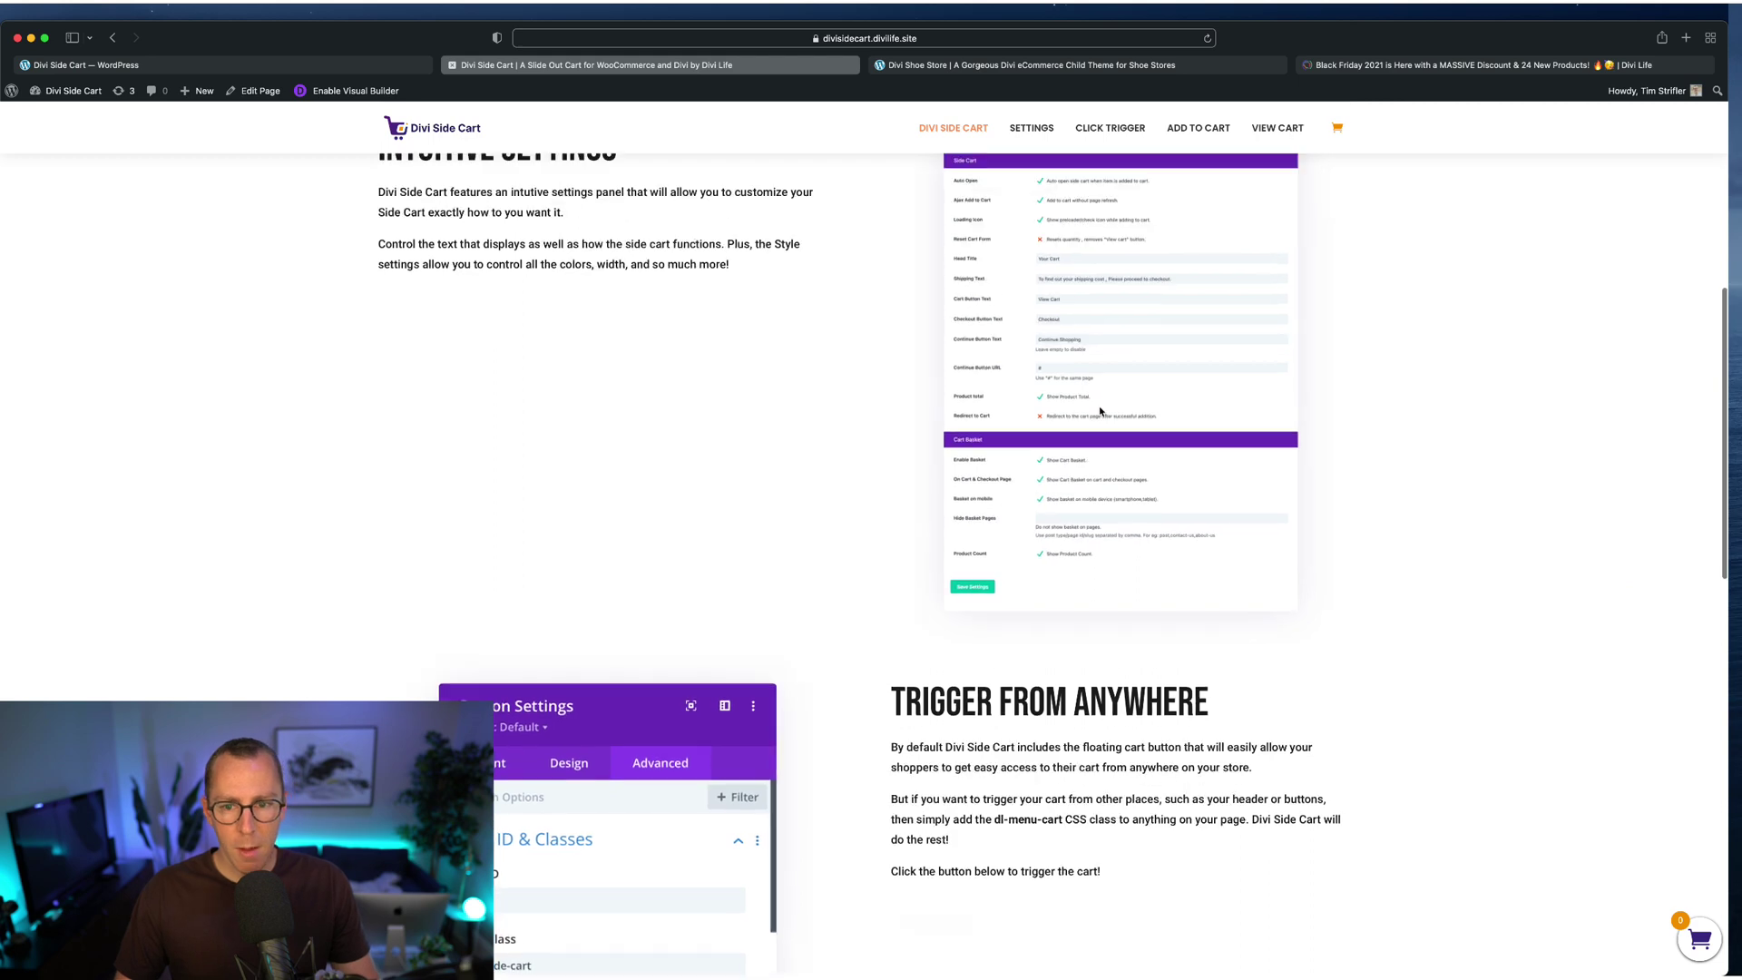
scroll(917, 427, "down", 8)
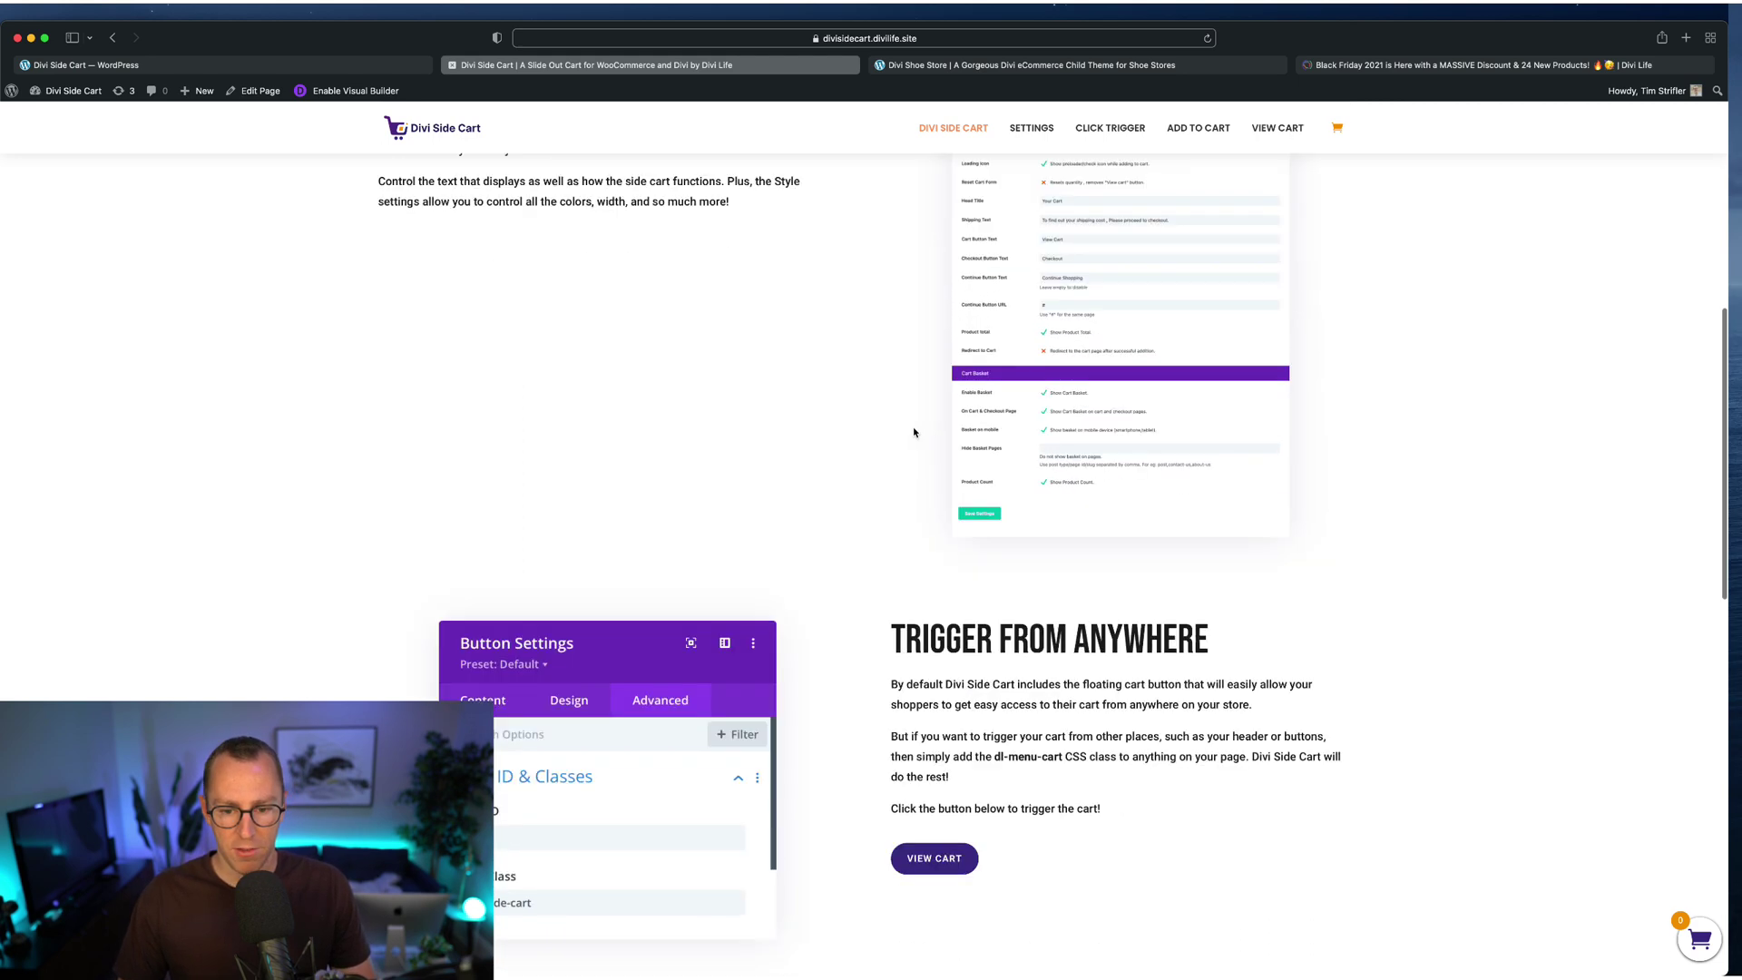
scroll(925, 444, "down", 2)
scroll(852, 622, "down", 9)
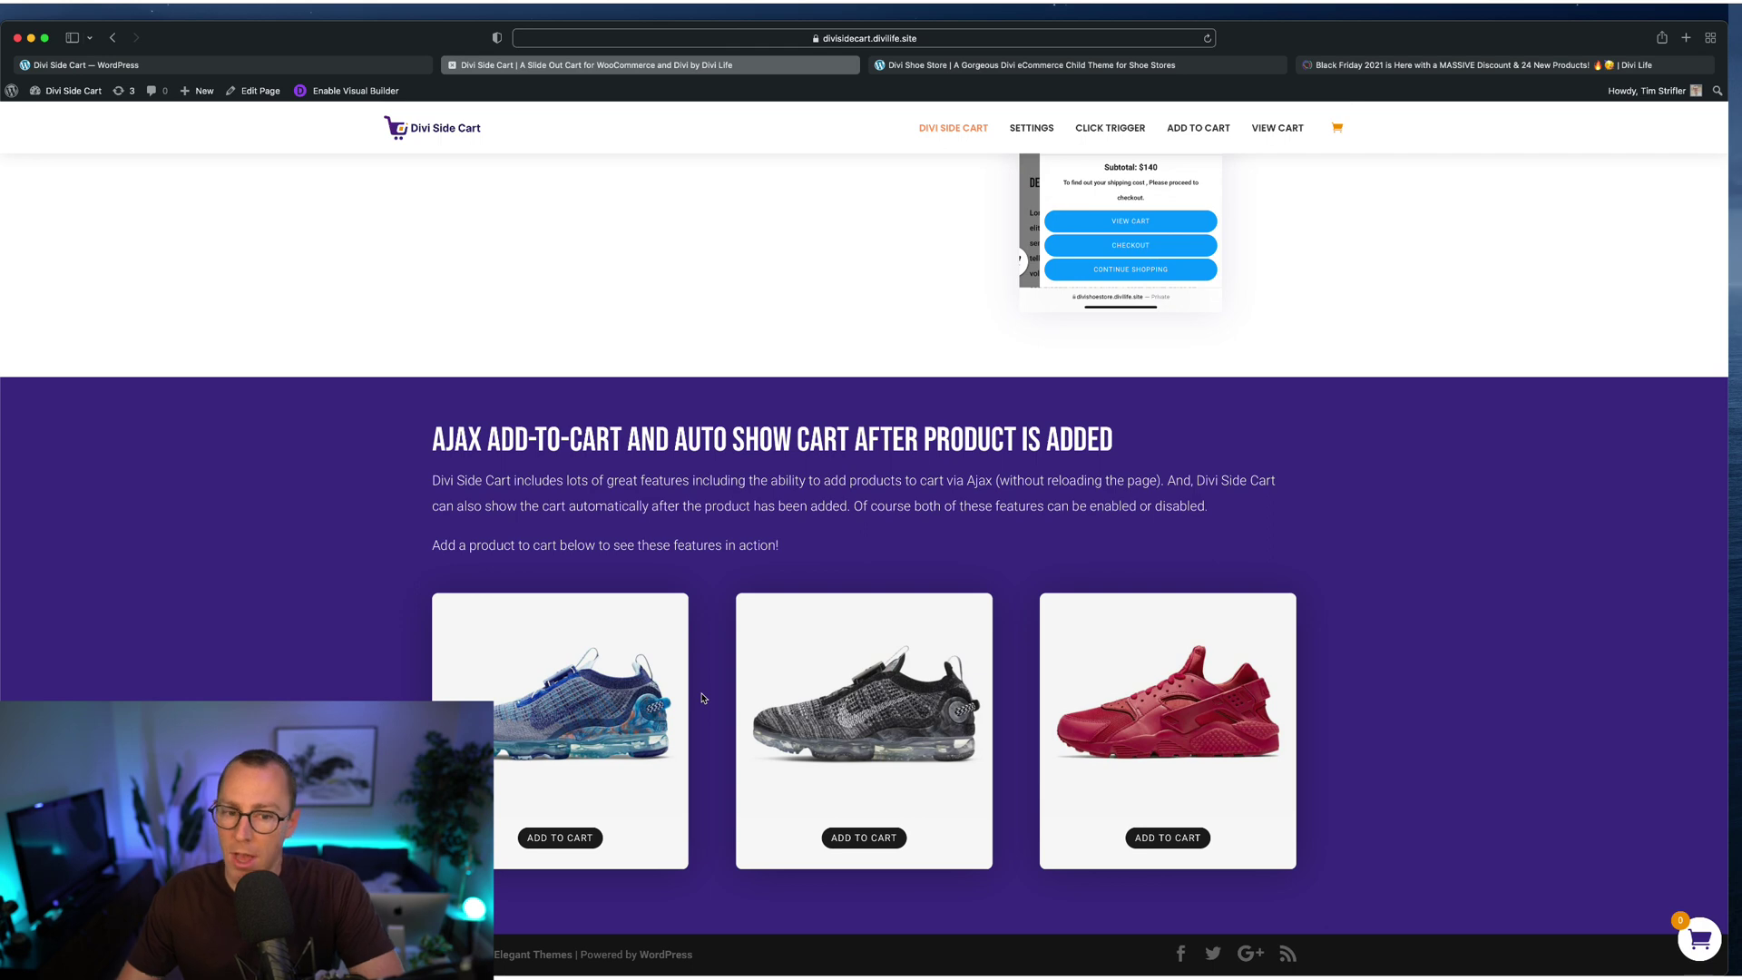
- Add the Air Flyknit shoe to the cart and check the side cart's contents
left_click(549, 844)
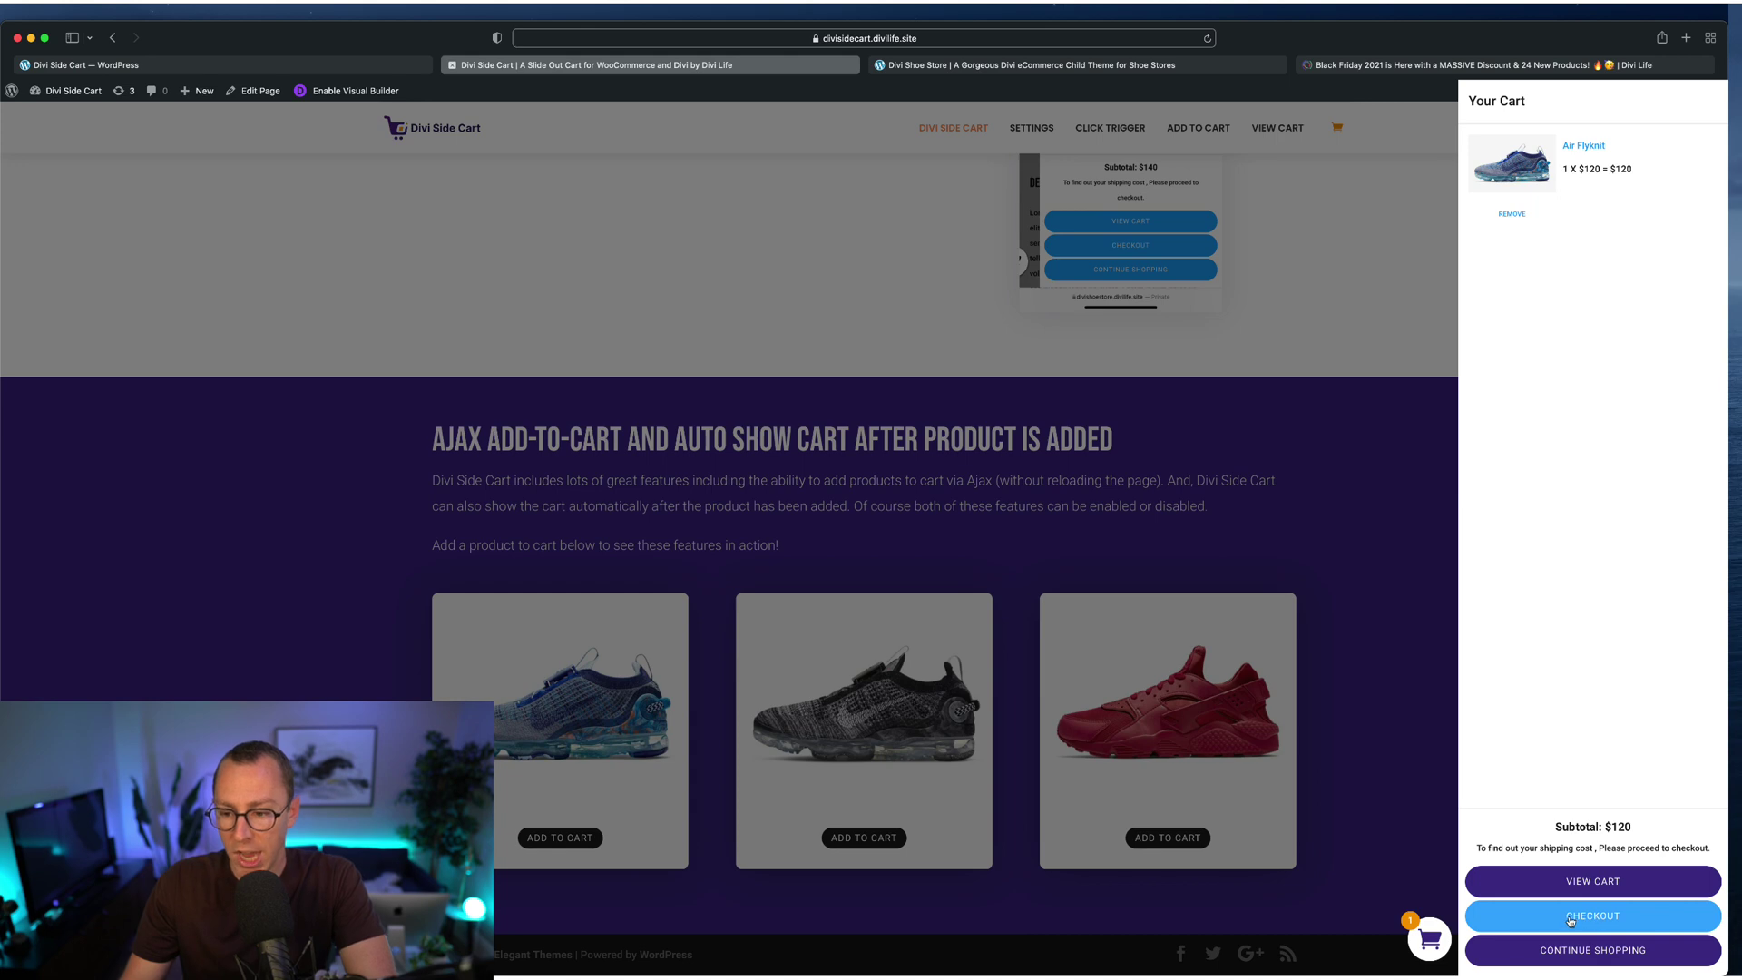
left_click(1598, 950)
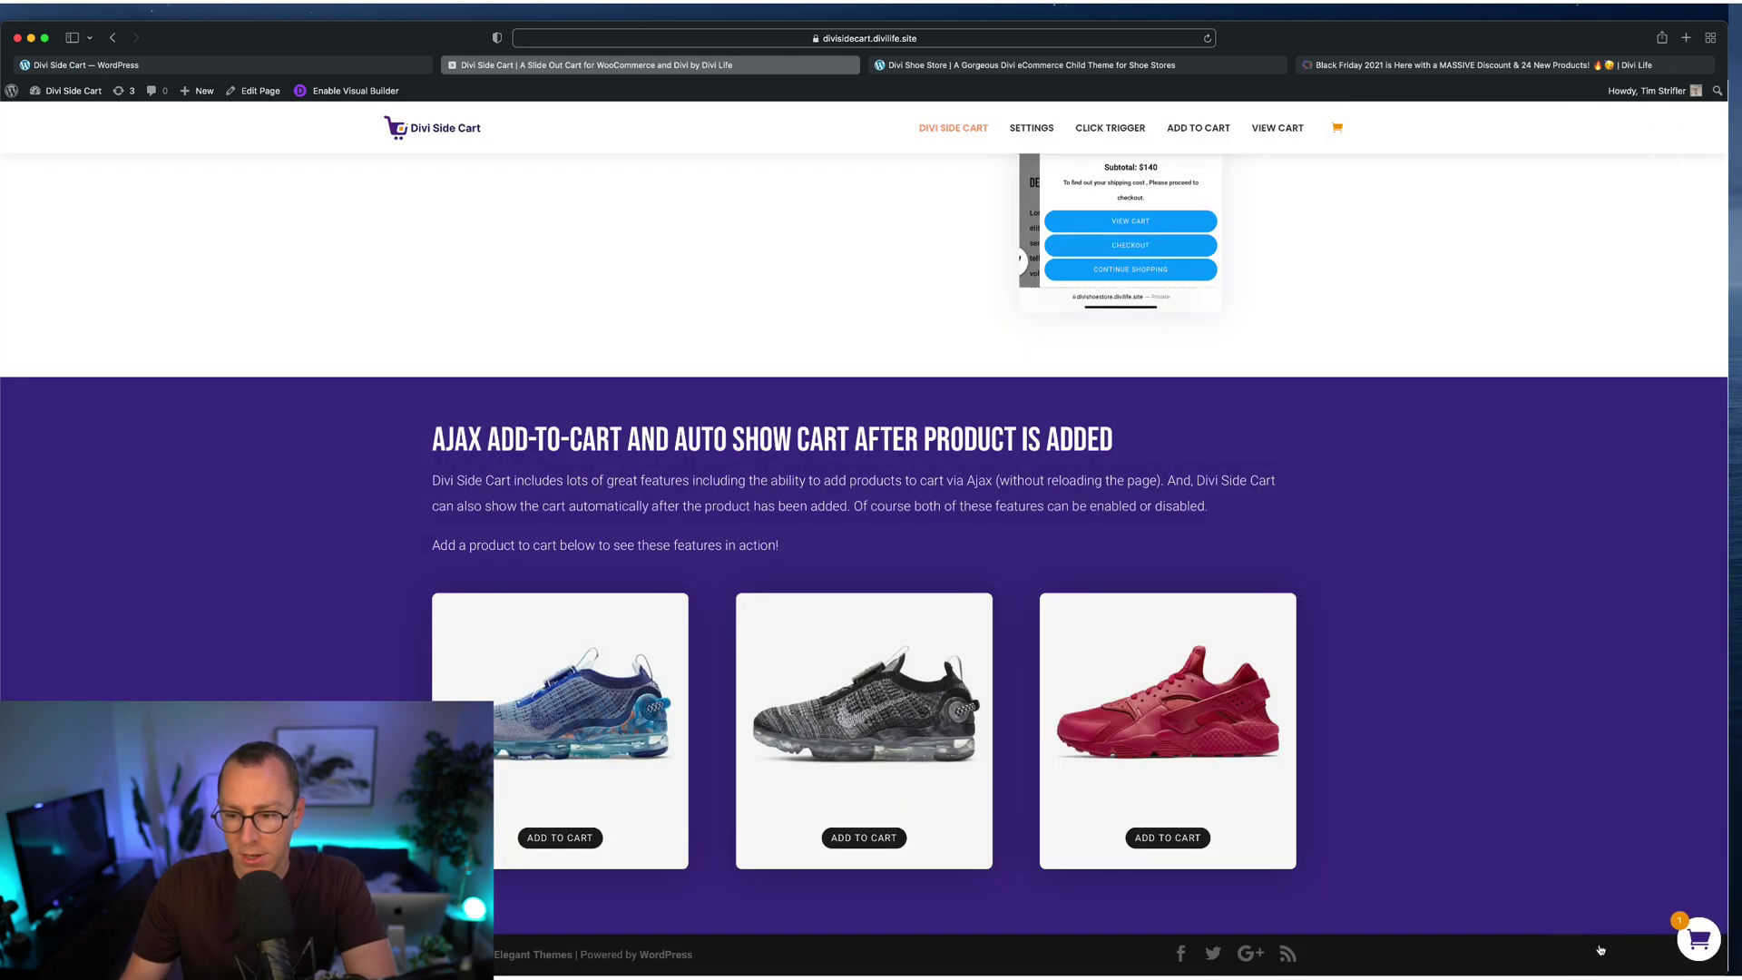
left_click(1703, 939)
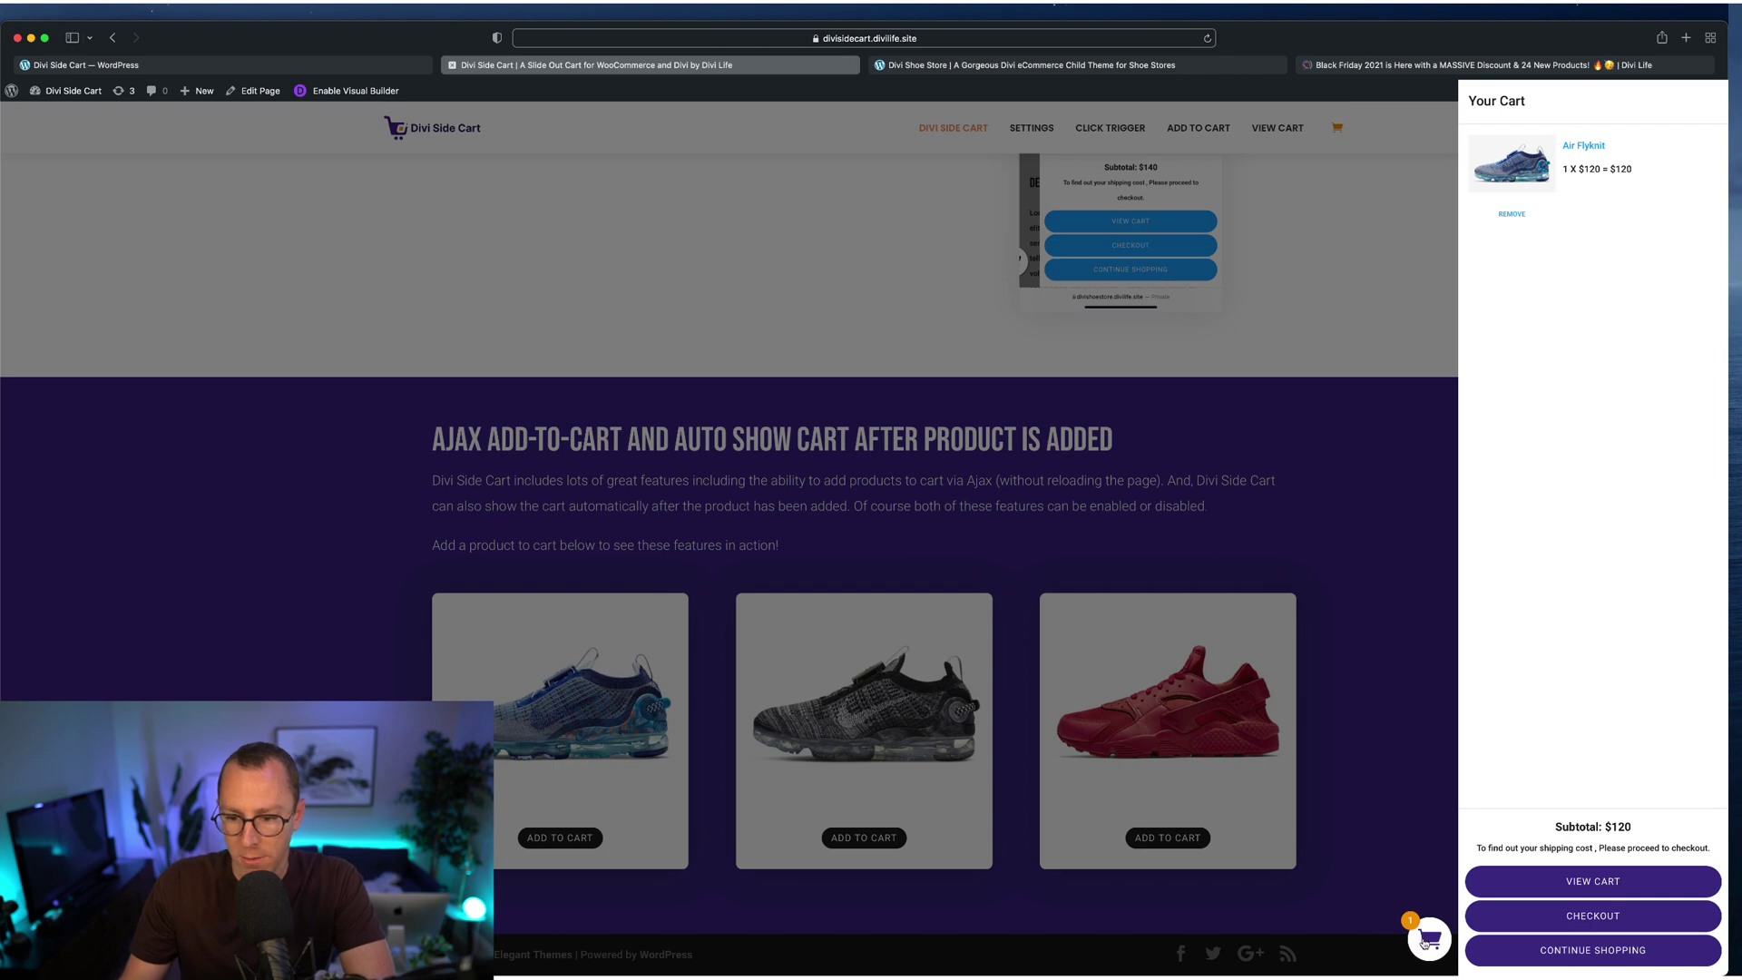
left_click(1426, 941)
scroll(1383, 752, "up", 4)
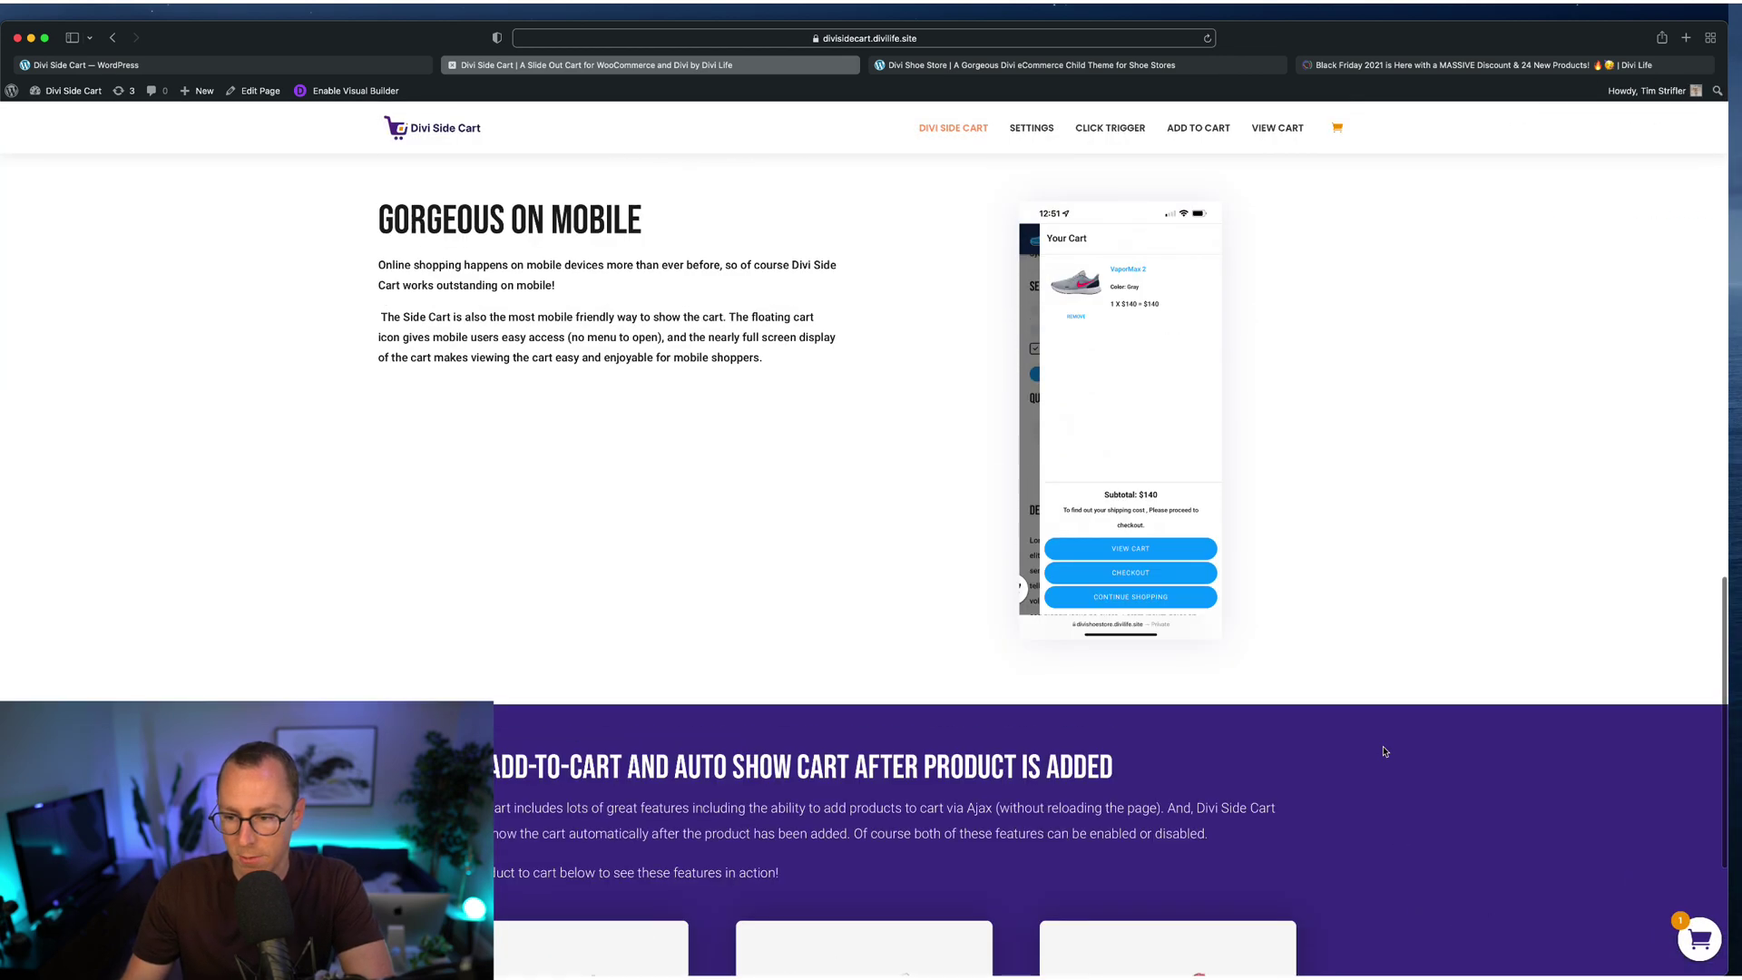
scroll(1588, 942, "down", 4)
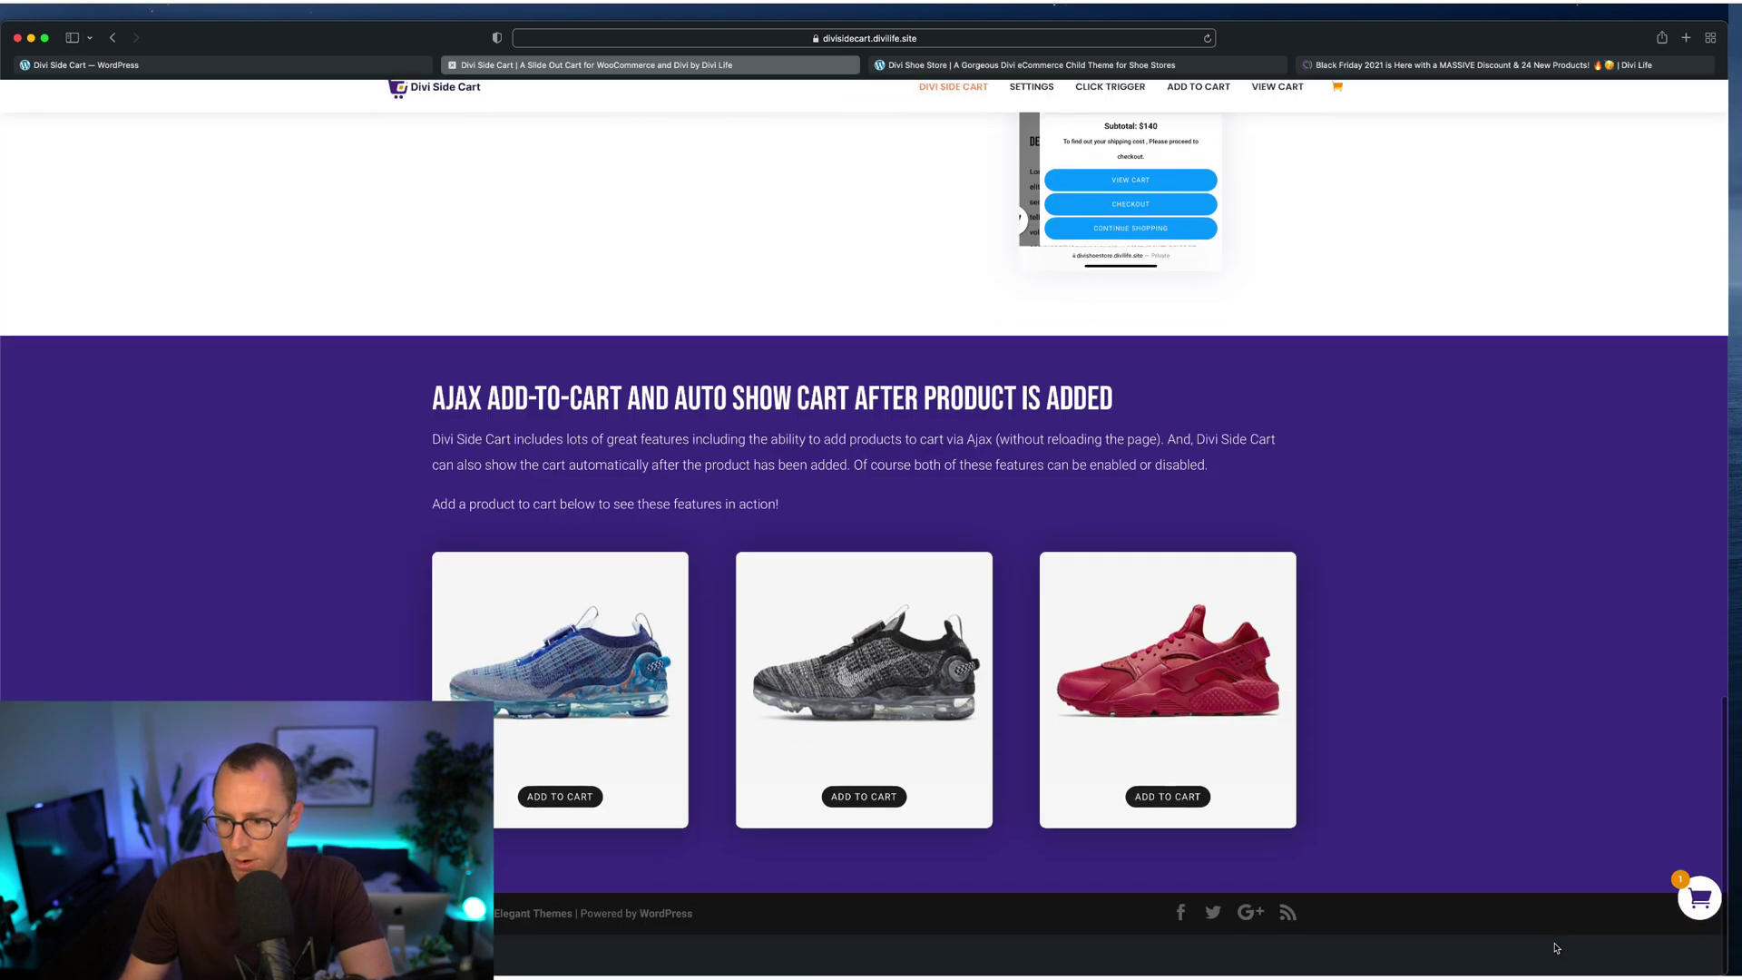
left_click(1696, 938)
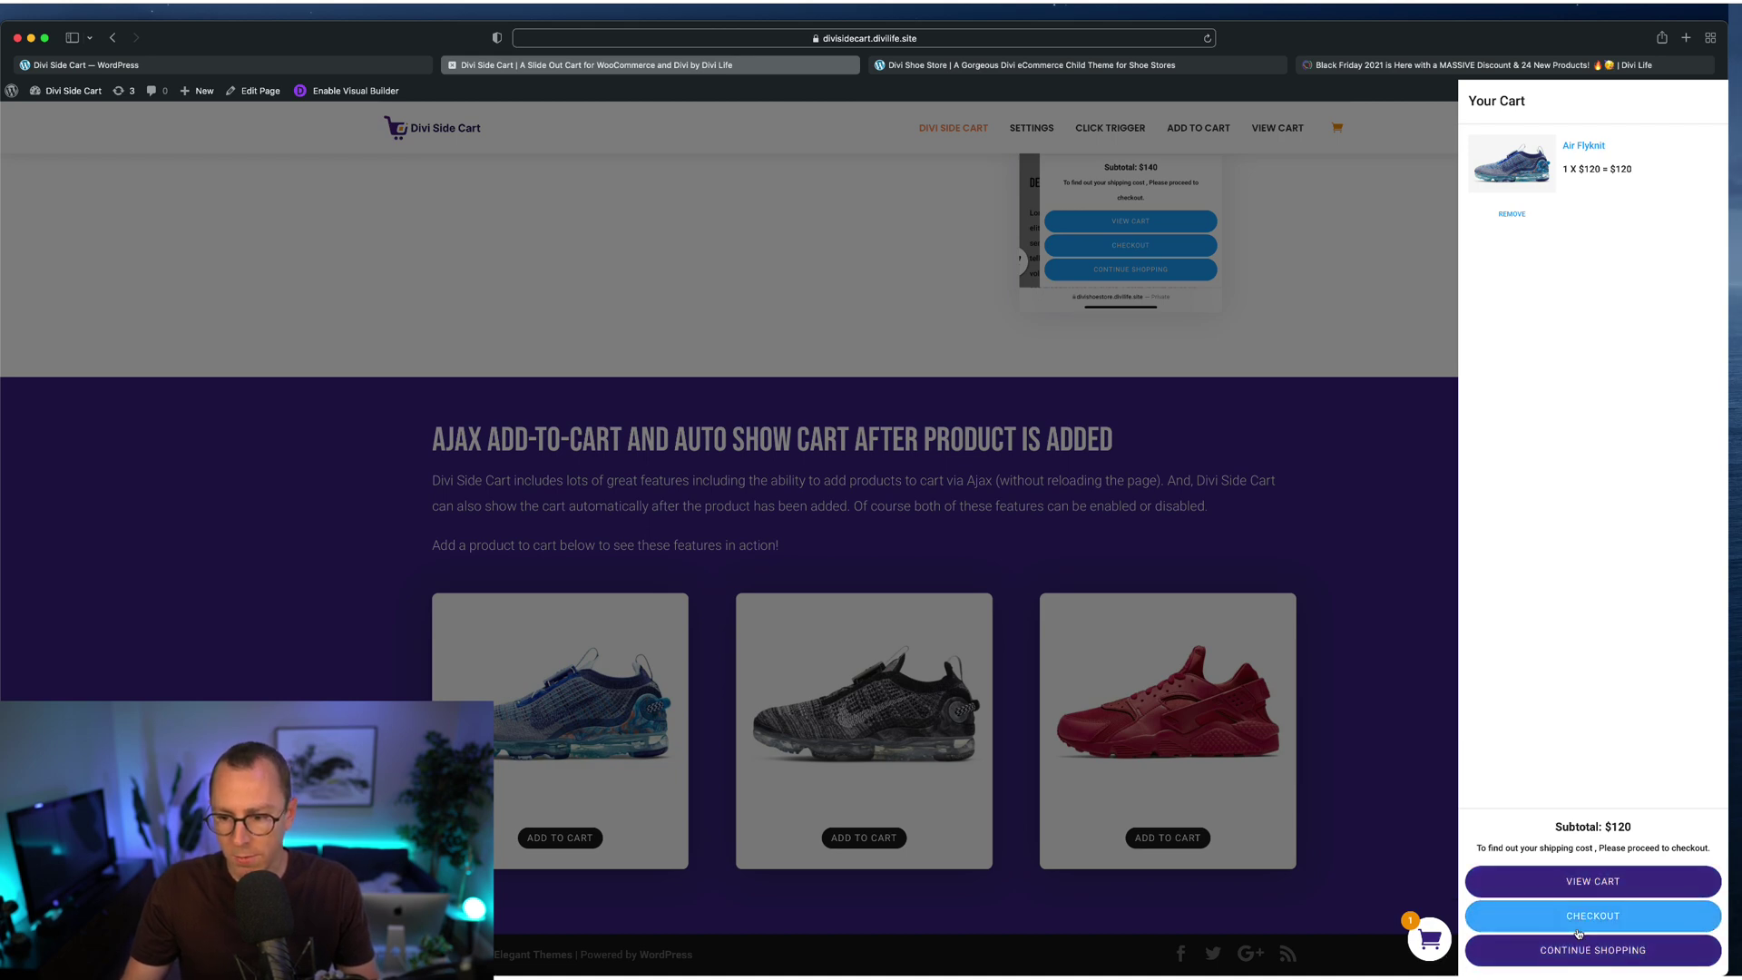
left_click(1469, 933)
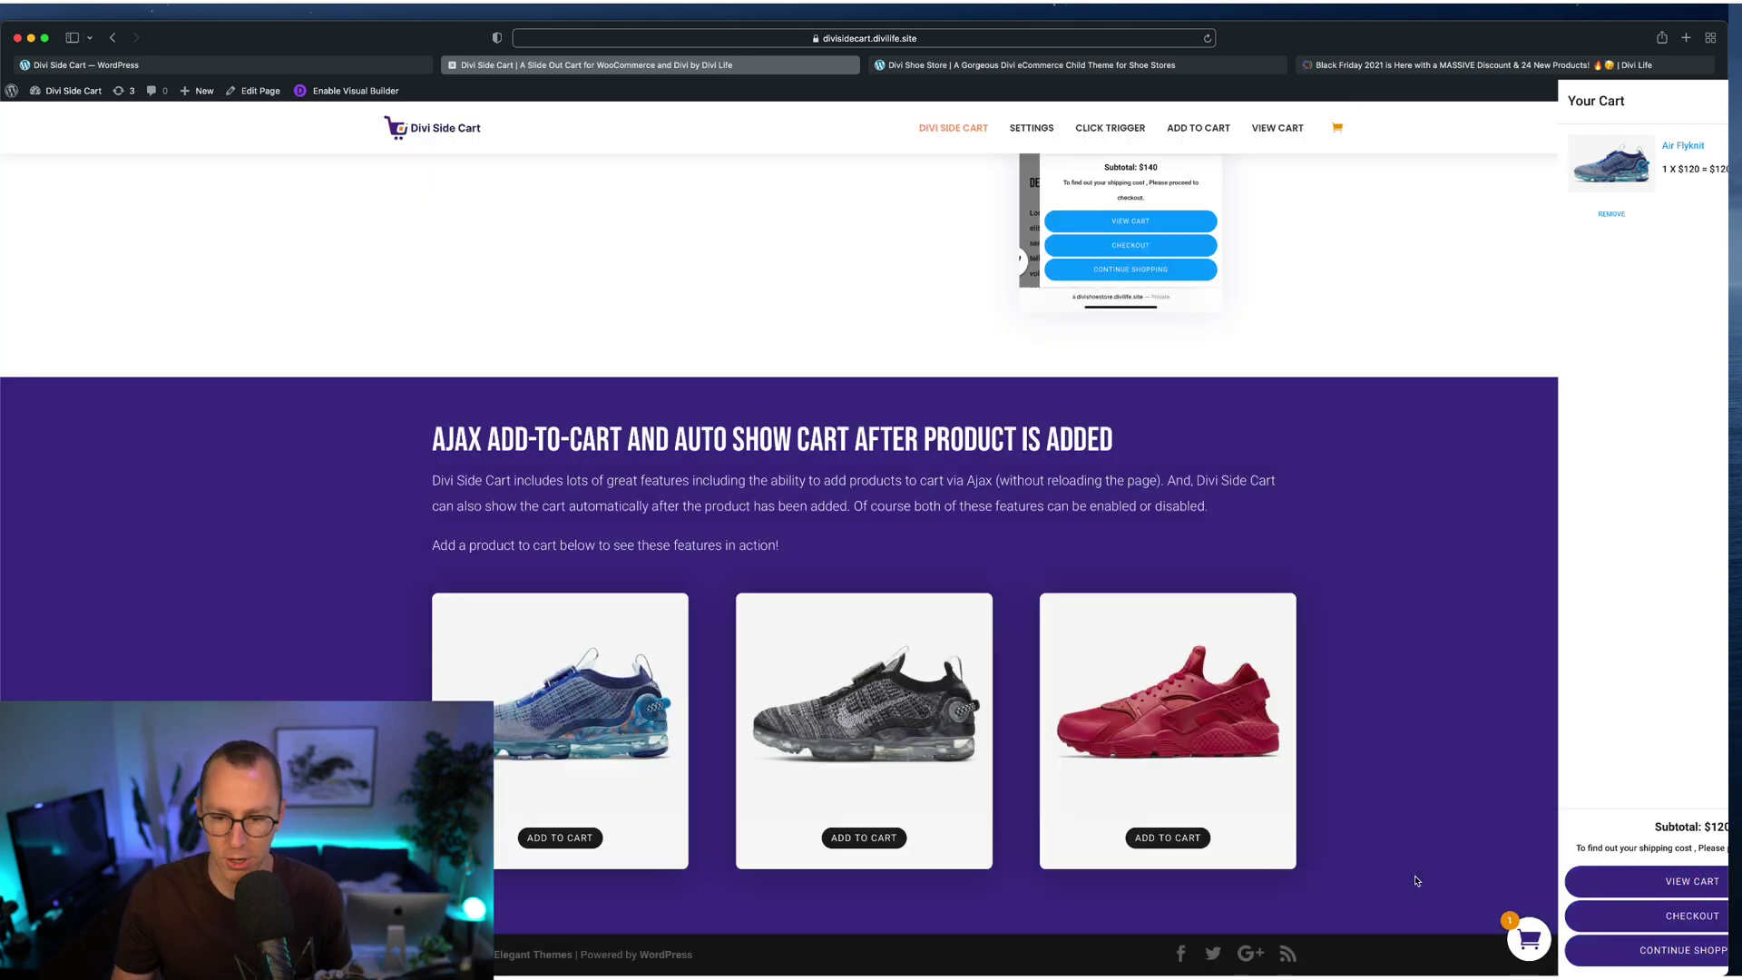
- Add the Air VaporMax and red Air Huarache shoes, bringing the subtotal to $344
left_click(846, 845)
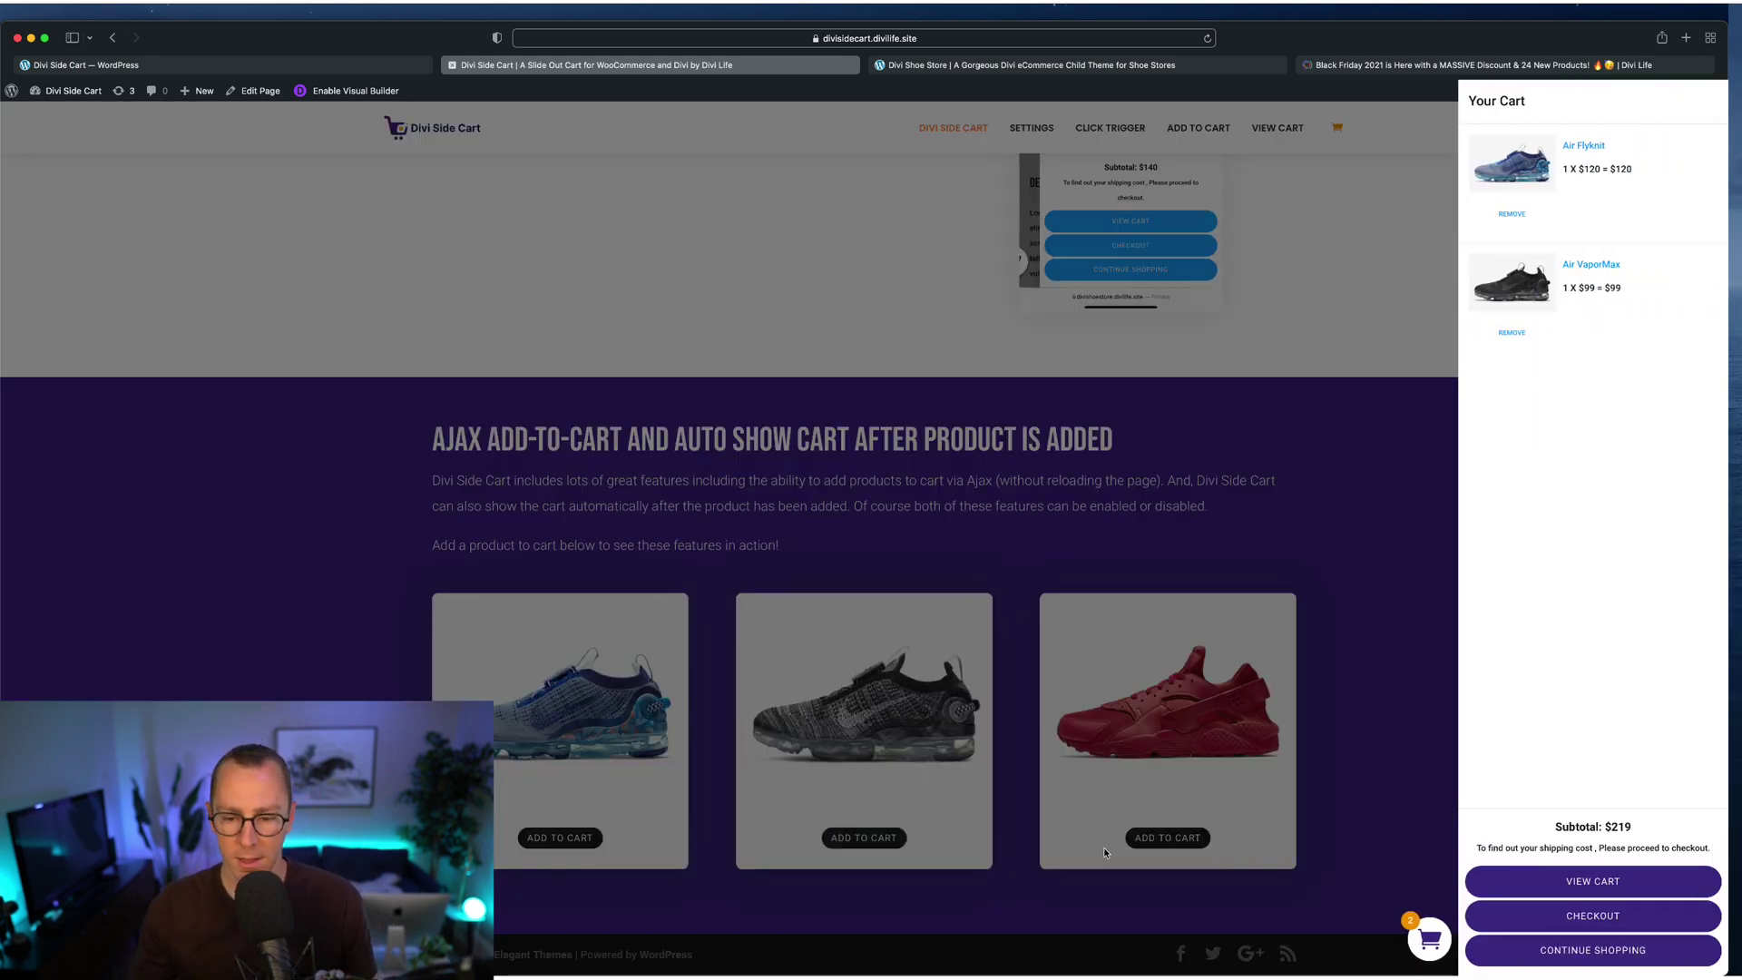
left_click(1103, 847)
left_click(1170, 843)
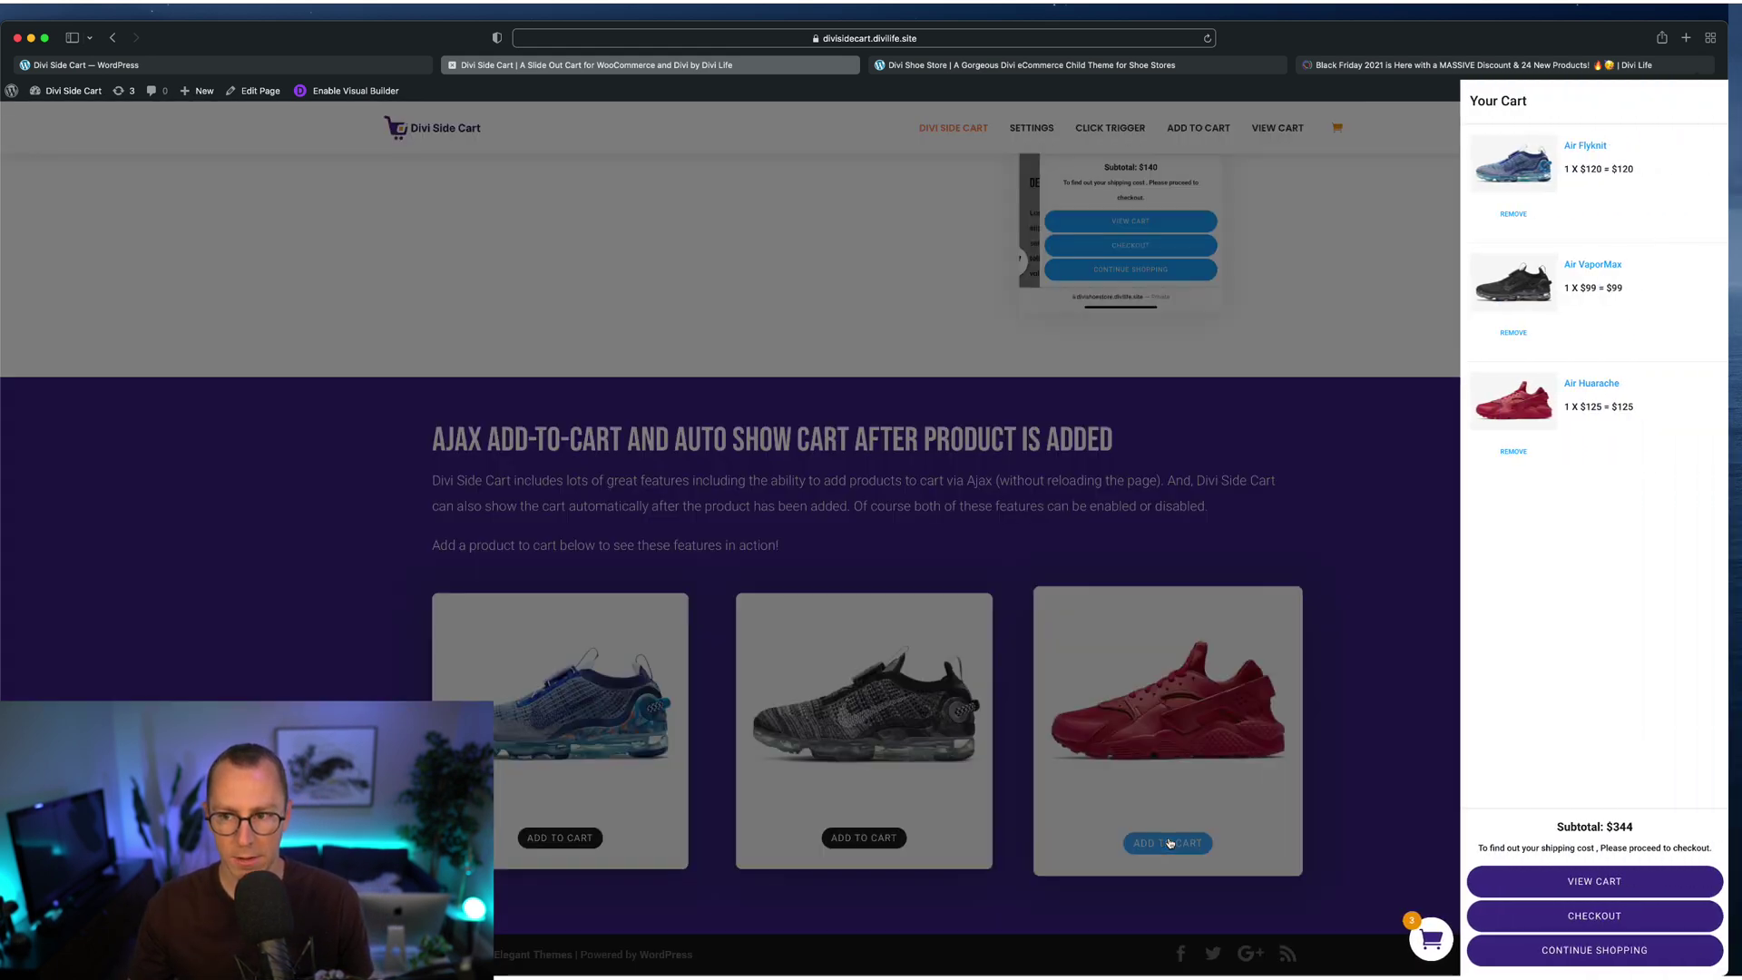
left_click(1273, 469)
- Scroll back up to the hero section, with the cart badge showing 3 items
scroll(1273, 469, "up", 5)
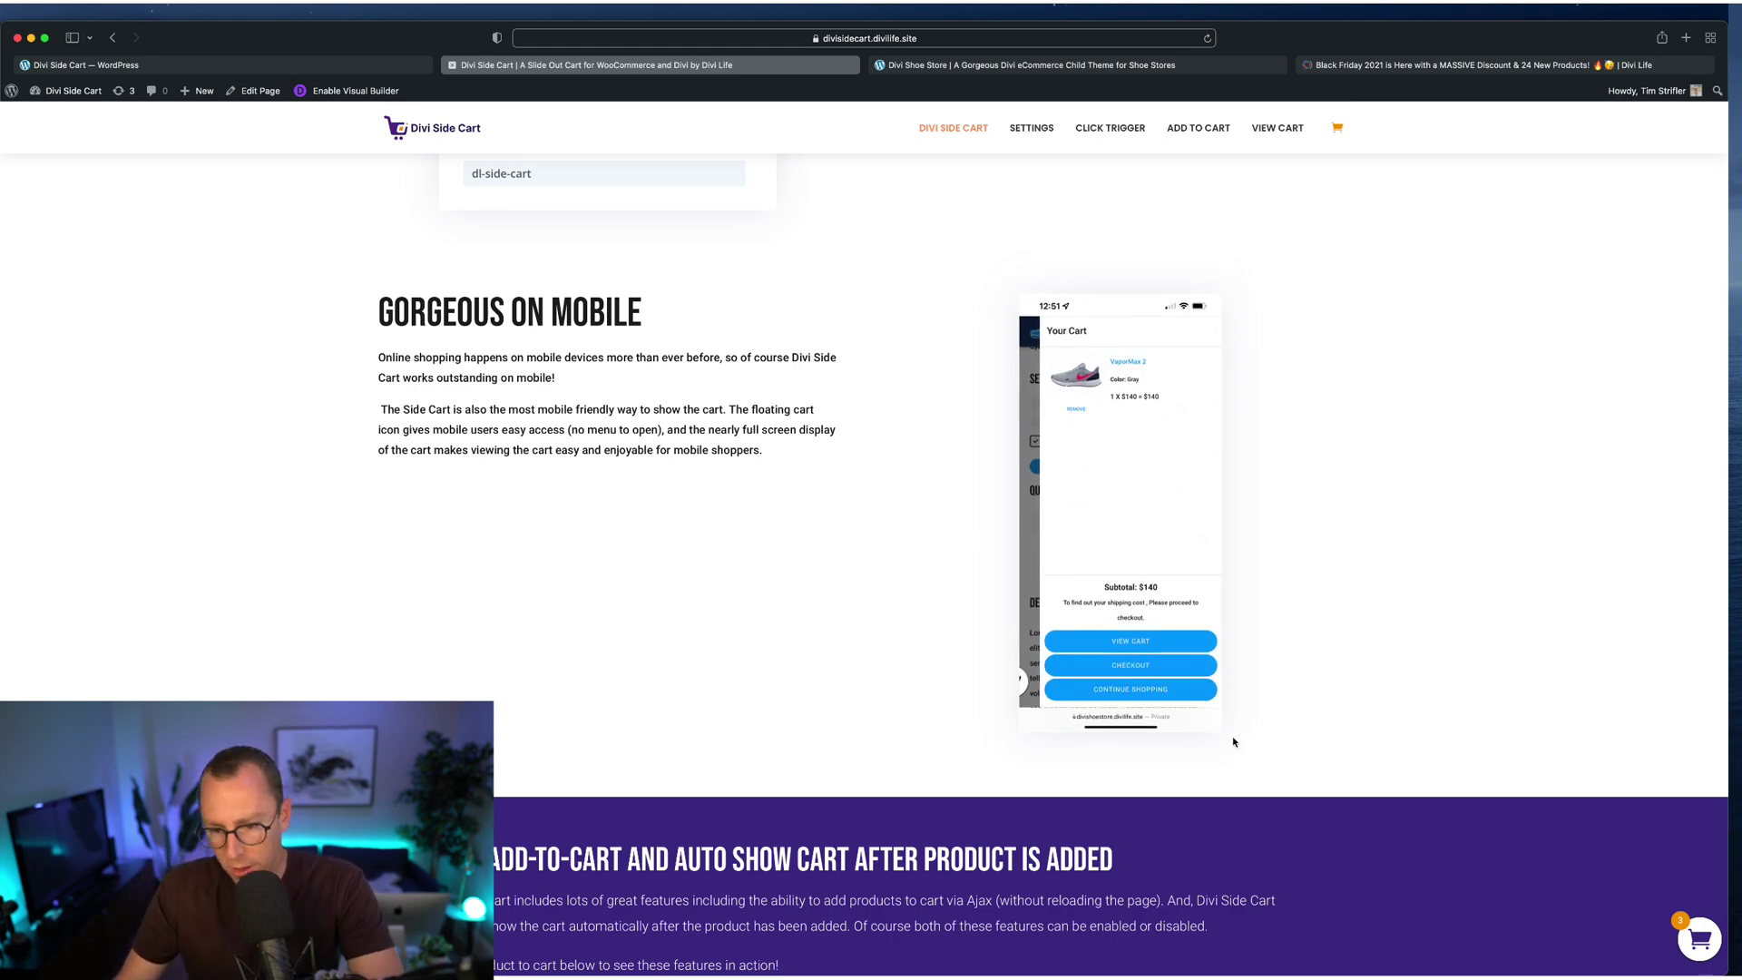
scroll(668, 595, "up", 10)
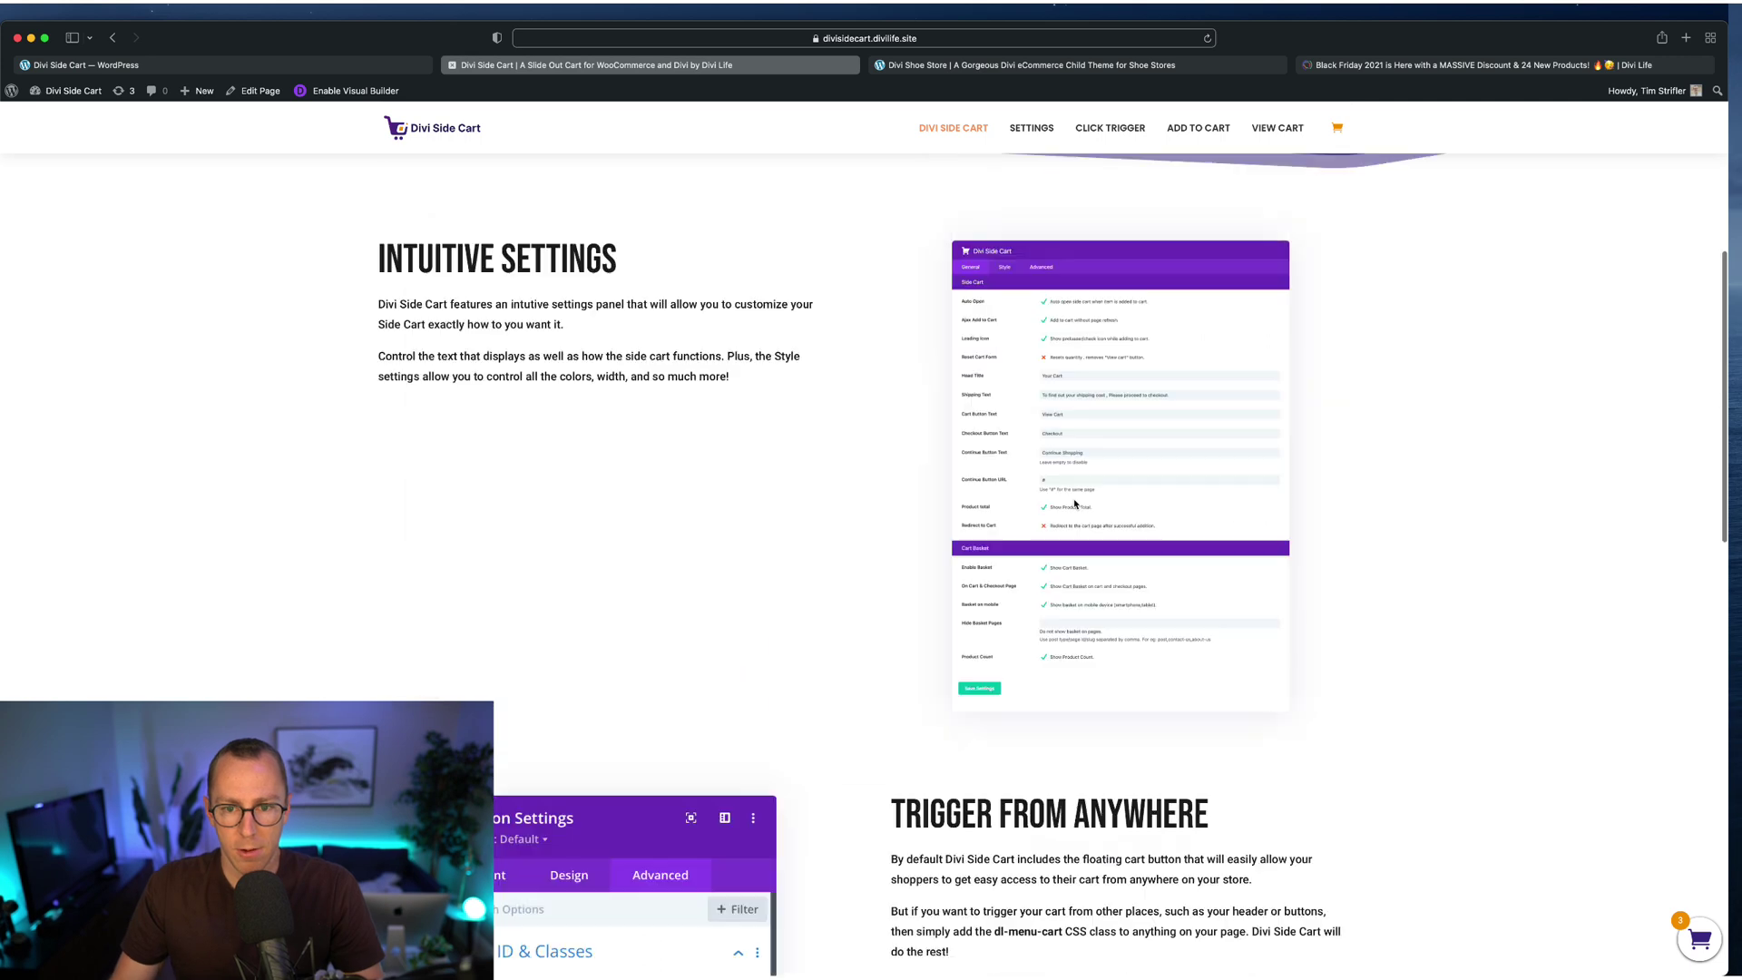
scroll(1074, 505, "up", 6)
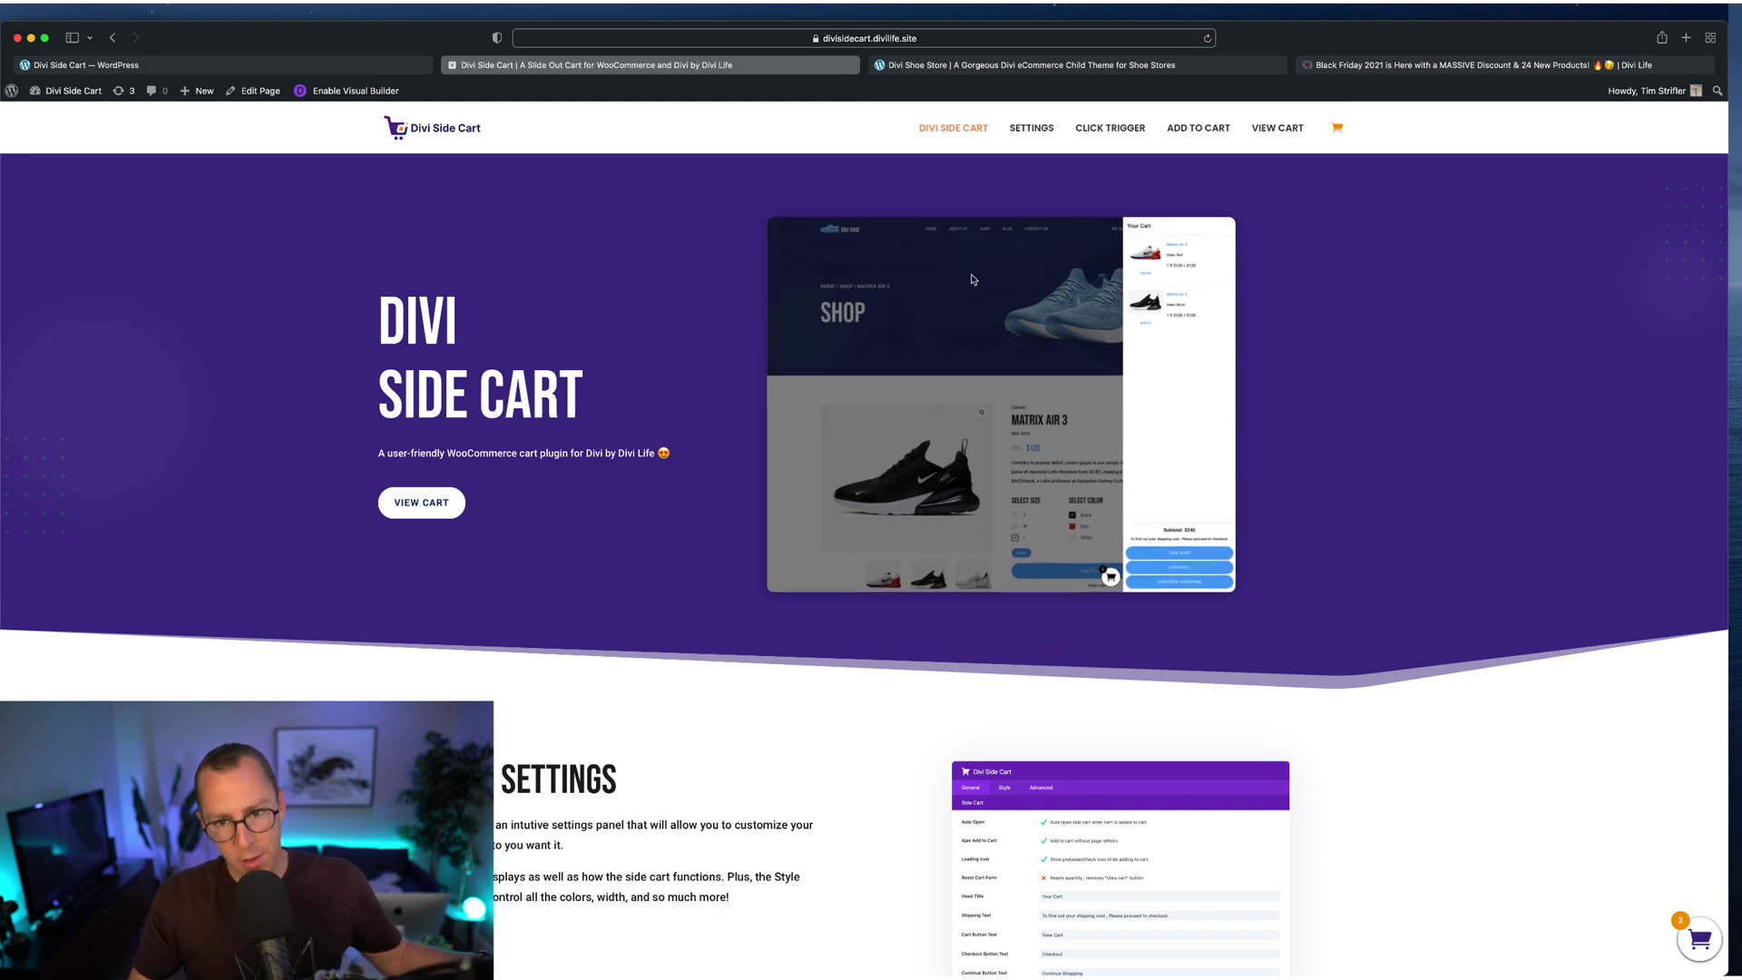
- Switch to the Divi Side Cart General settings in admin and click into the Head Title field
left_click(335, 71)
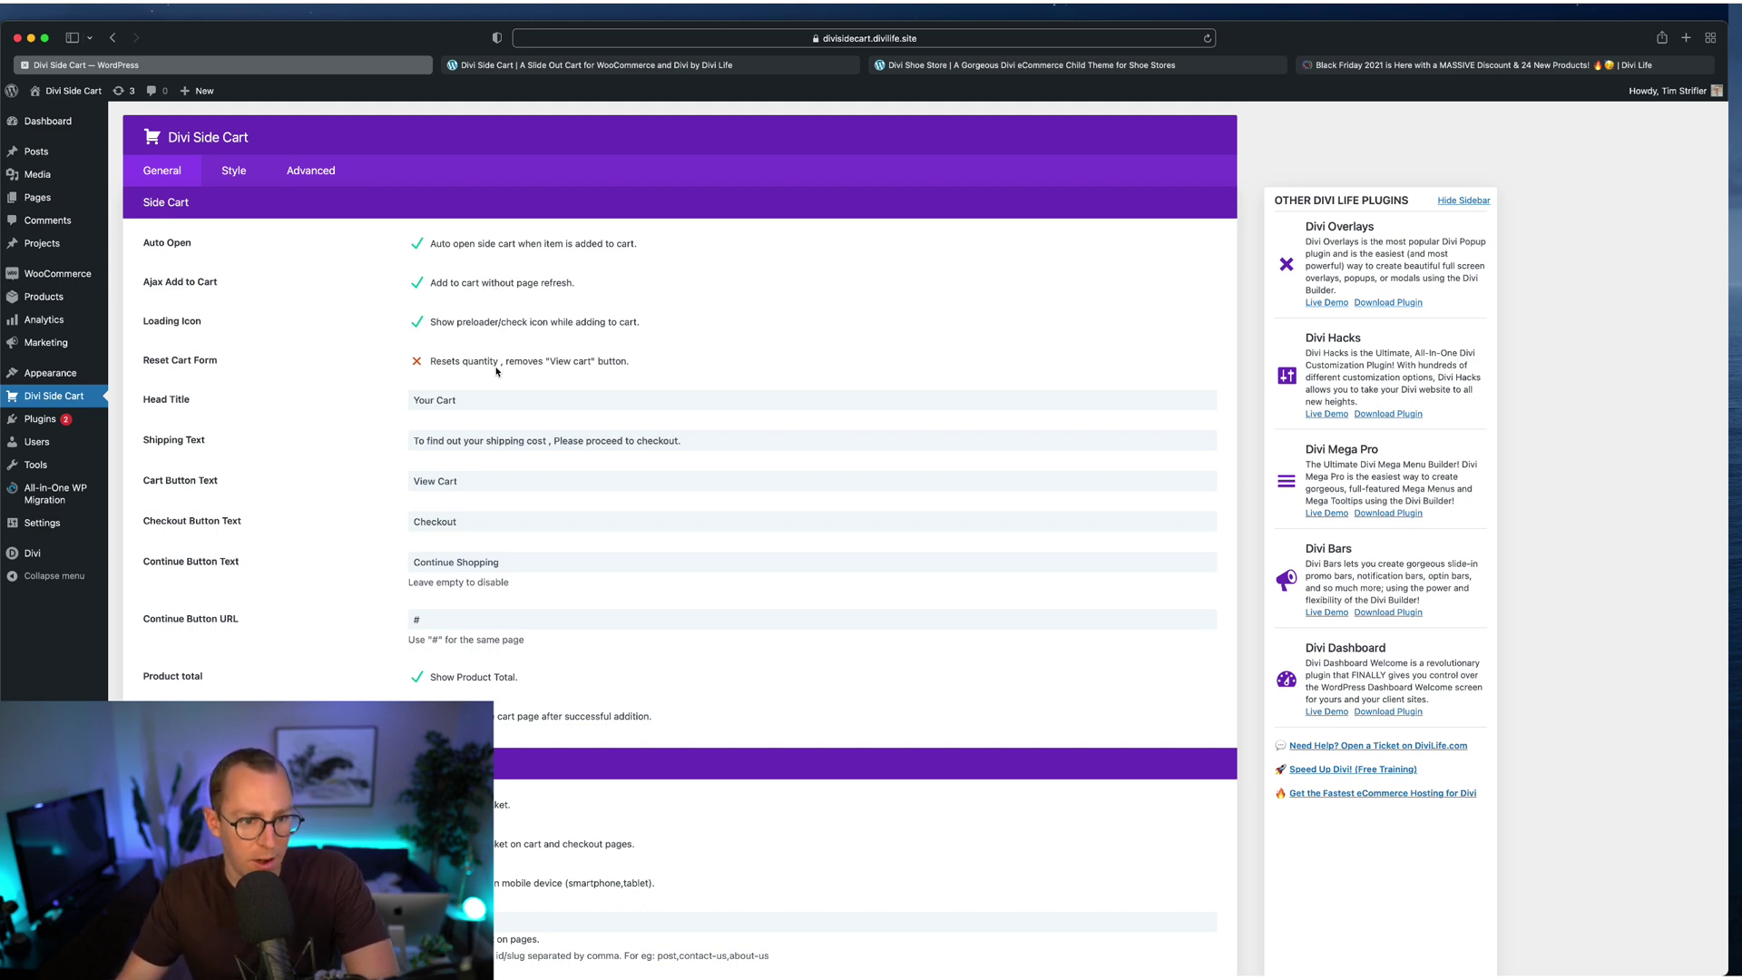
left_click(495, 409)
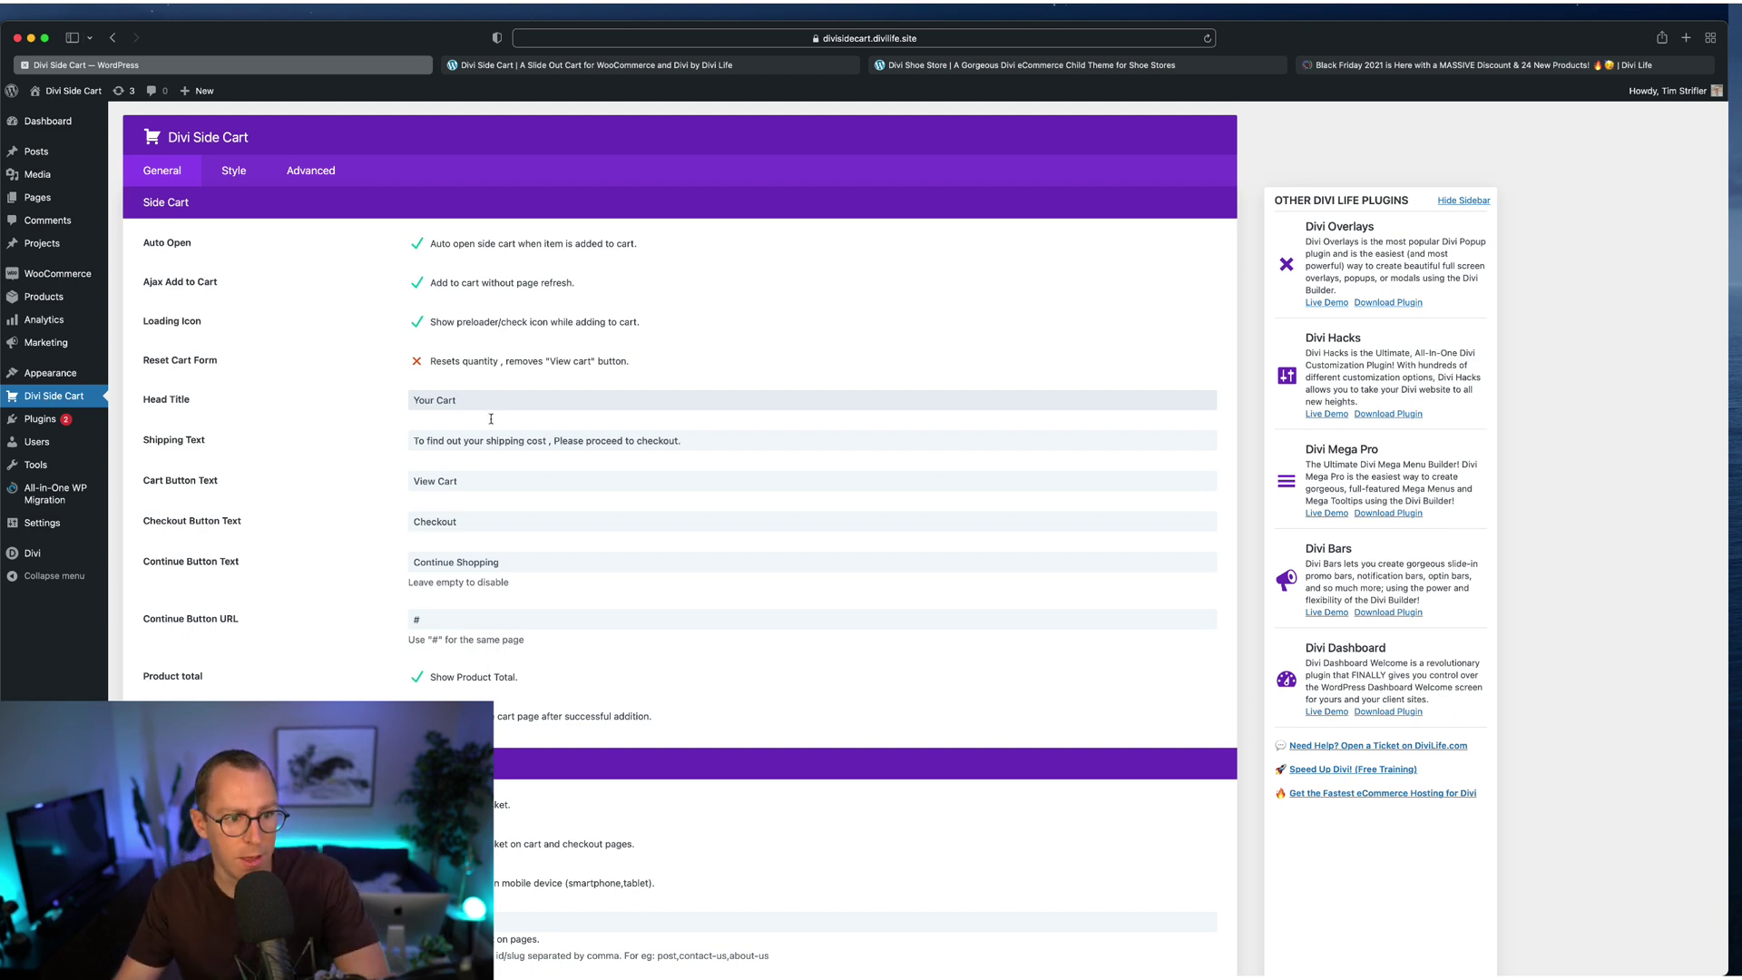
- Review the Shipping Text and Continue Button Text values without changing them
triple_click(587, 441)
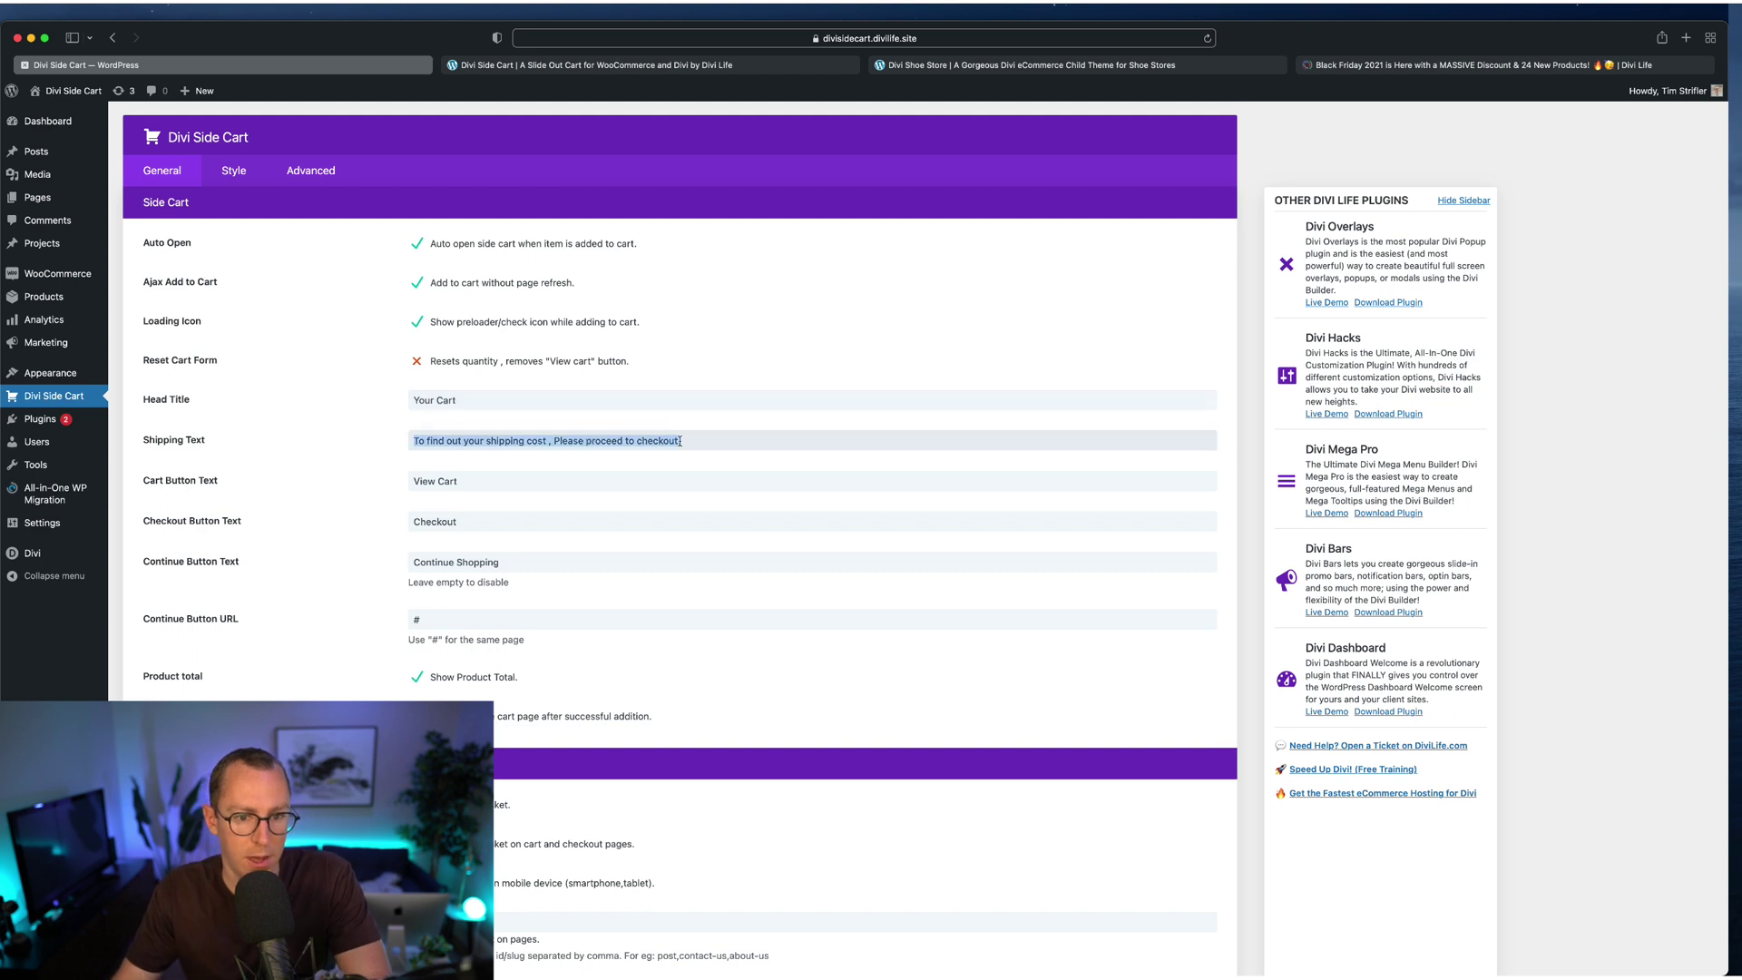
left_click(680, 441)
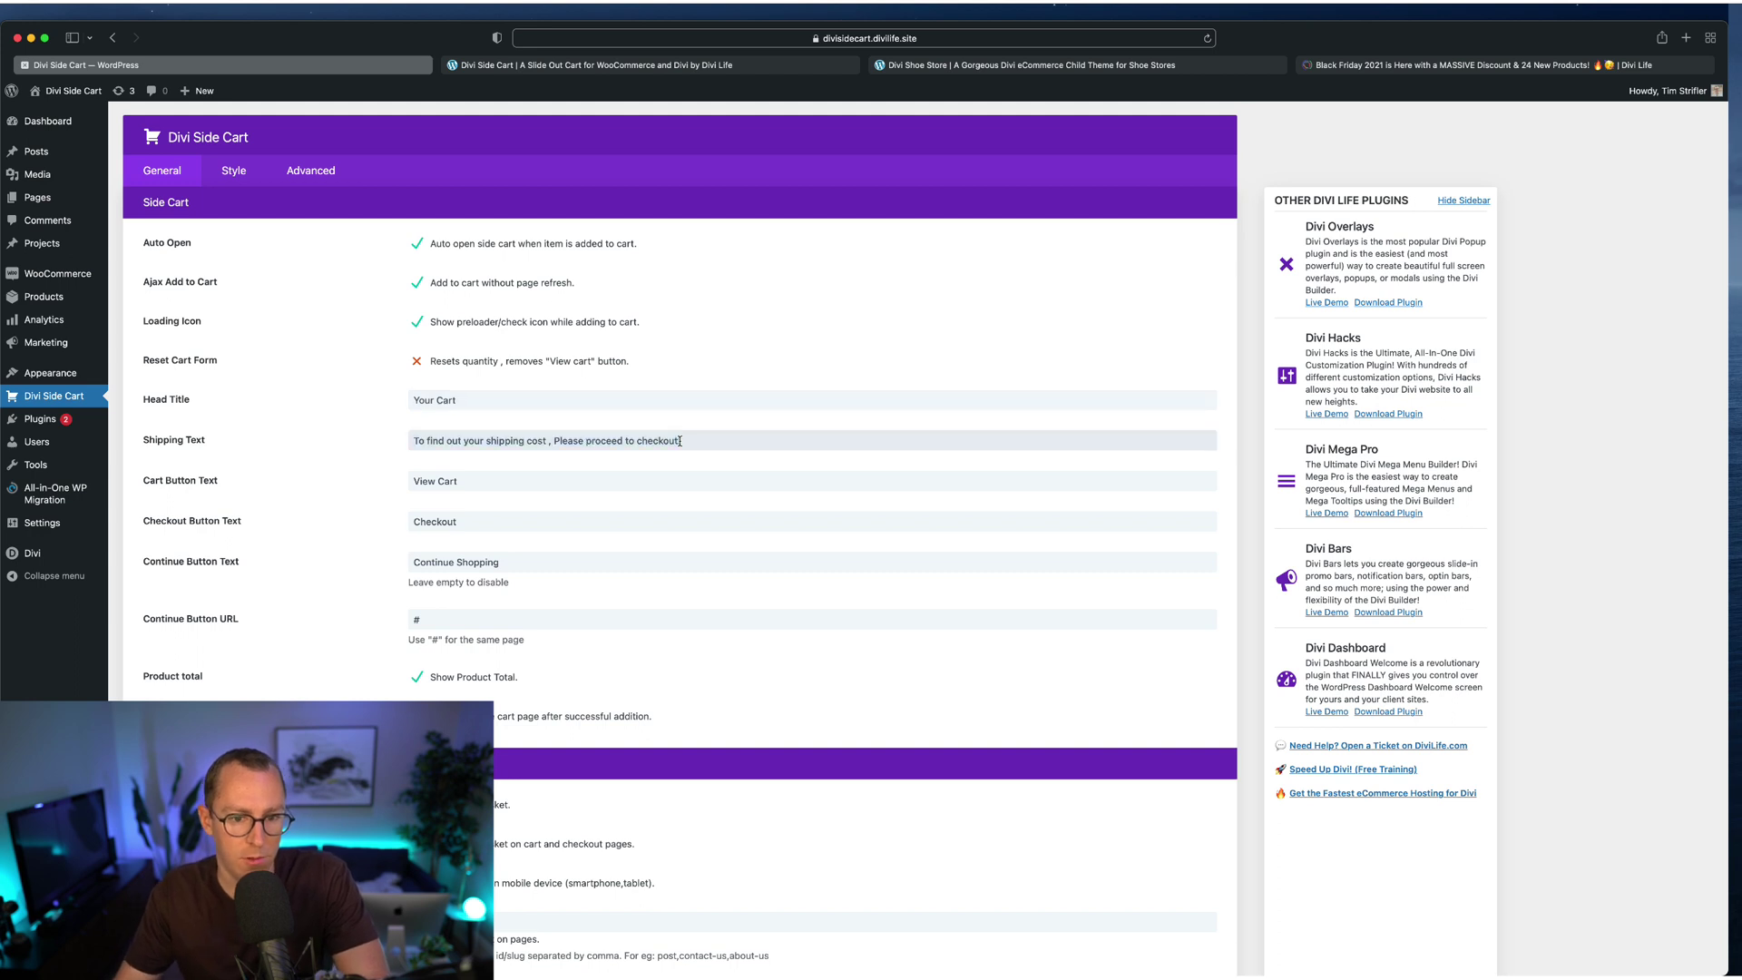
triple_click(533, 564)
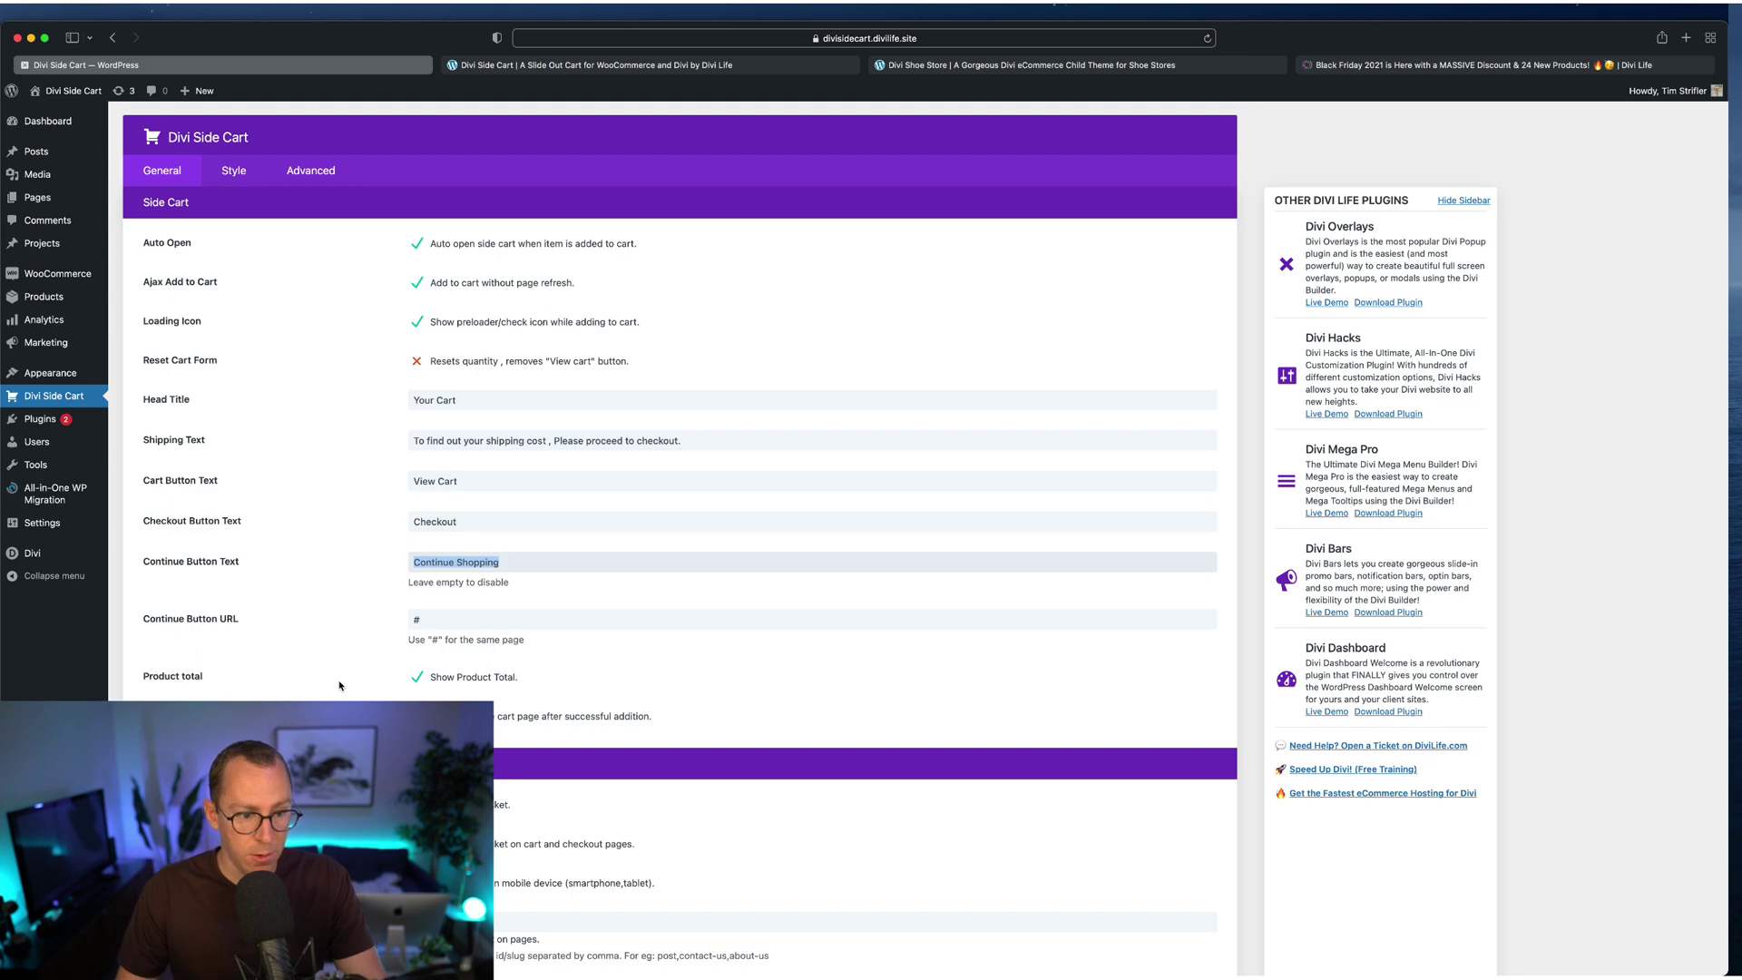
scroll(340, 685, "down", 4)
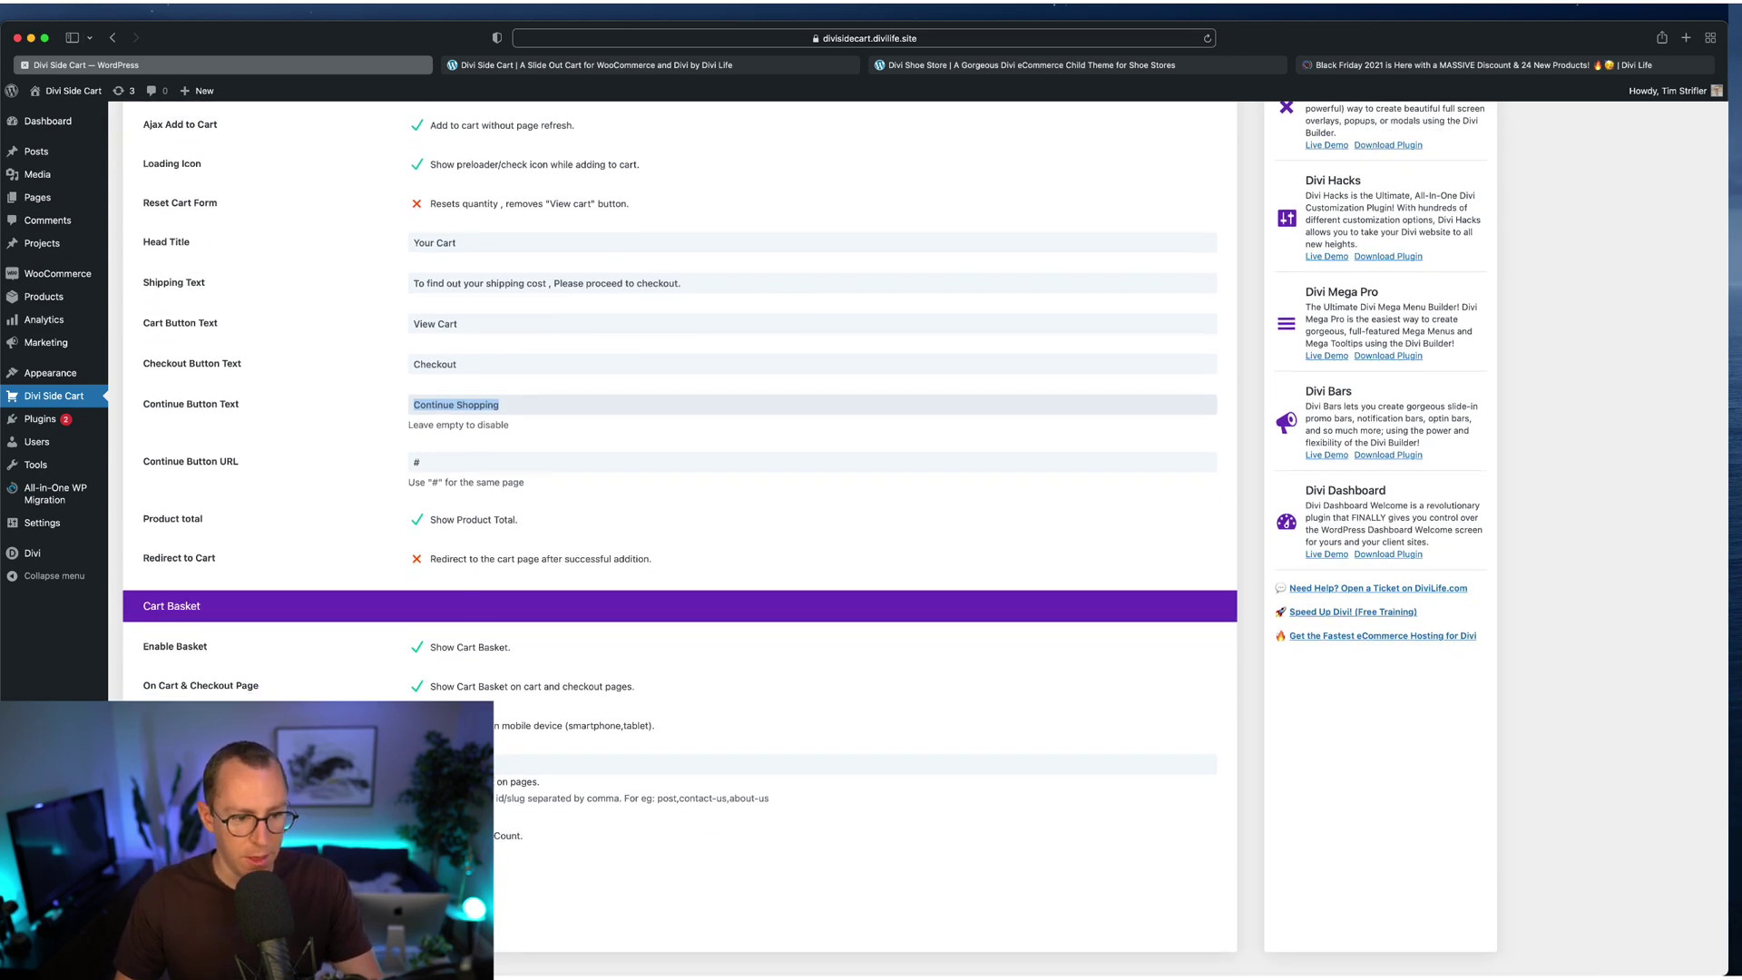
scroll(465, 642, "down", 1)
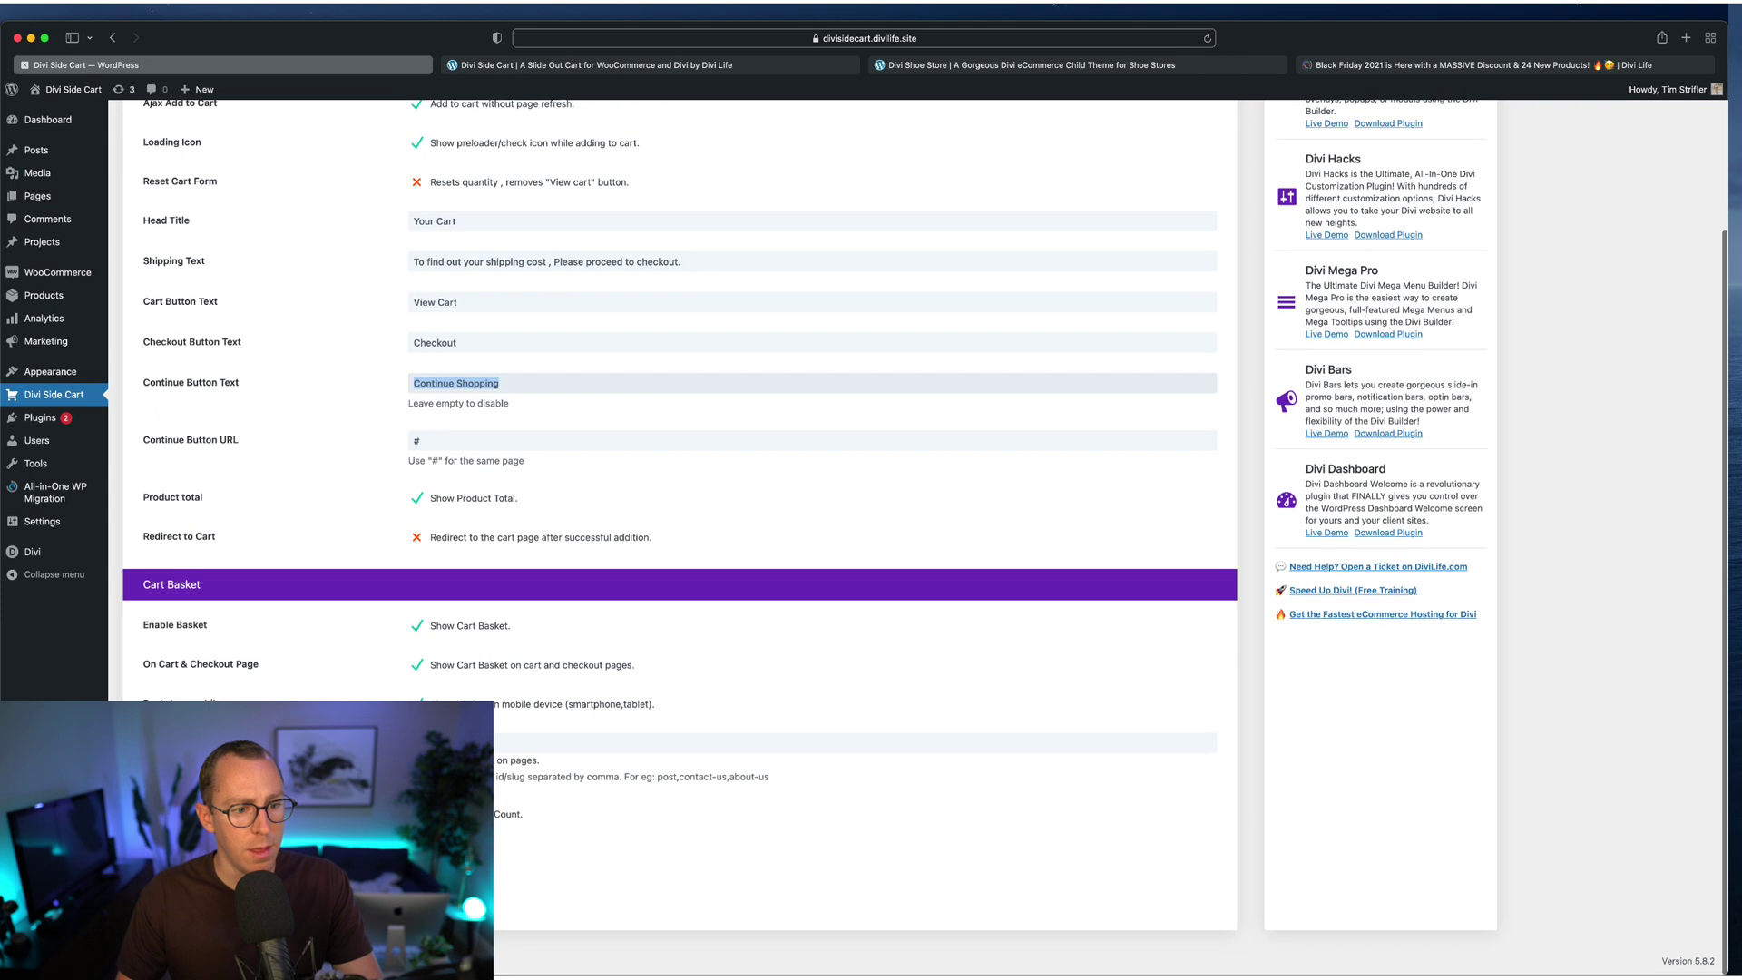
left_click(445, 632)
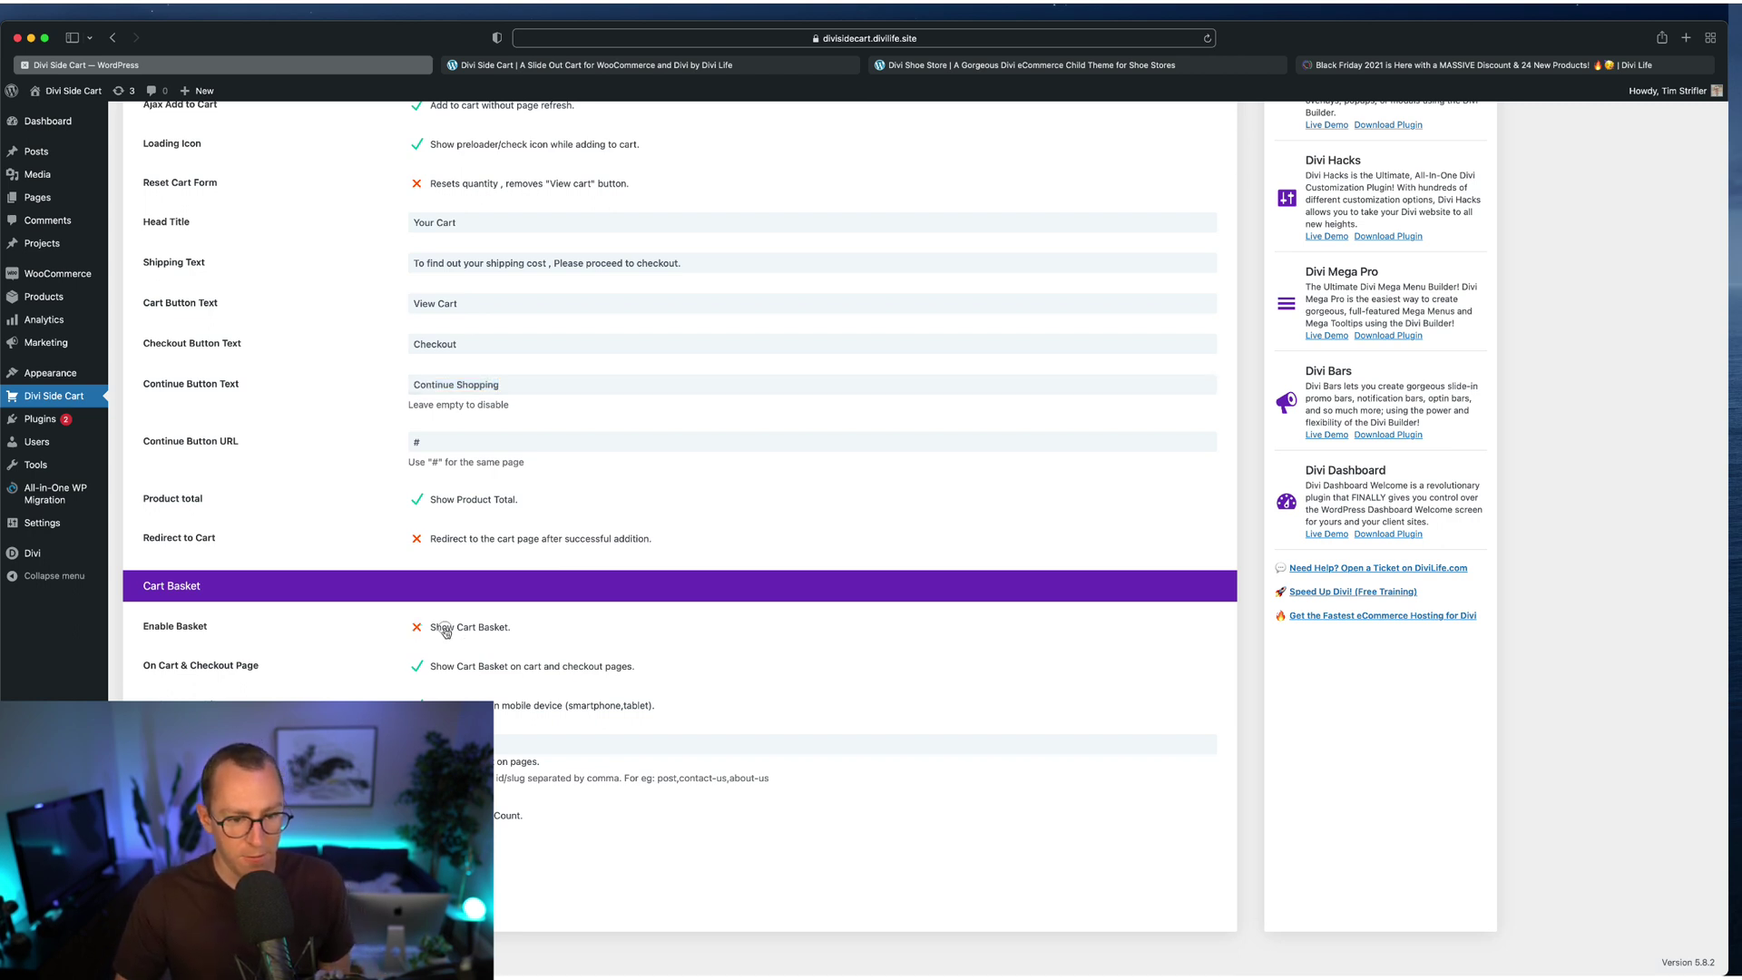
- Uncheck 'On Cart & Checkout Page' under Cart Basket, then view the Style settings
left_click(462, 671)
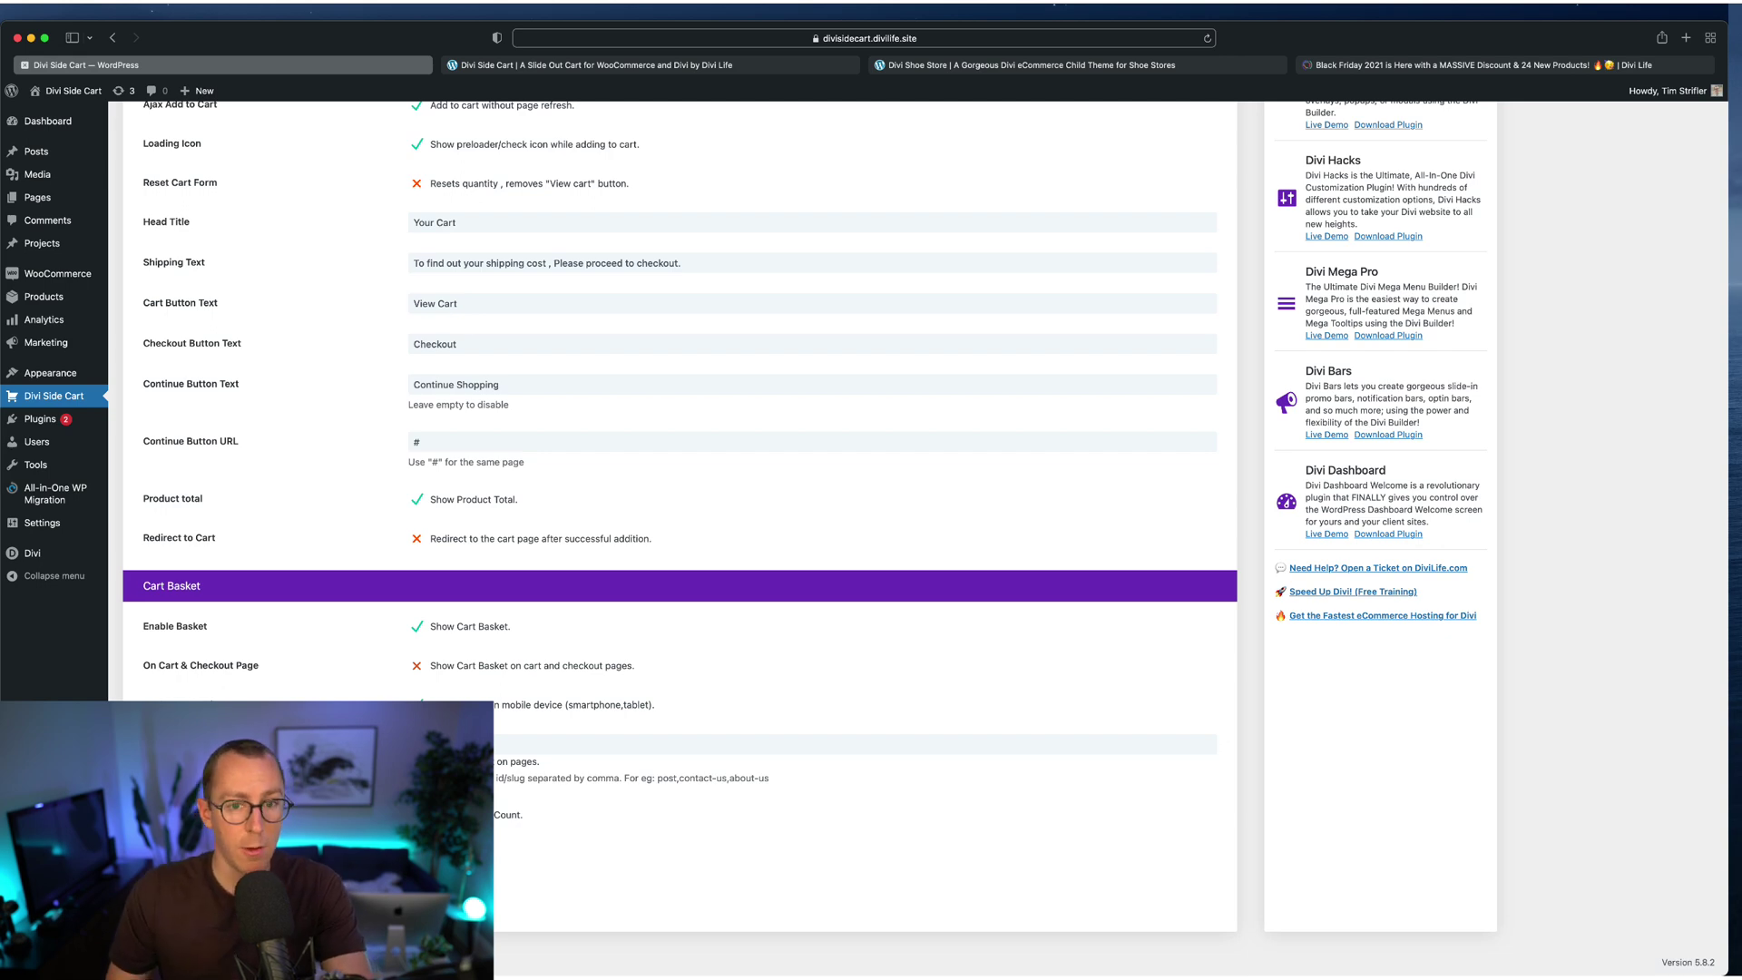
scroll(680, 535, "up", 3)
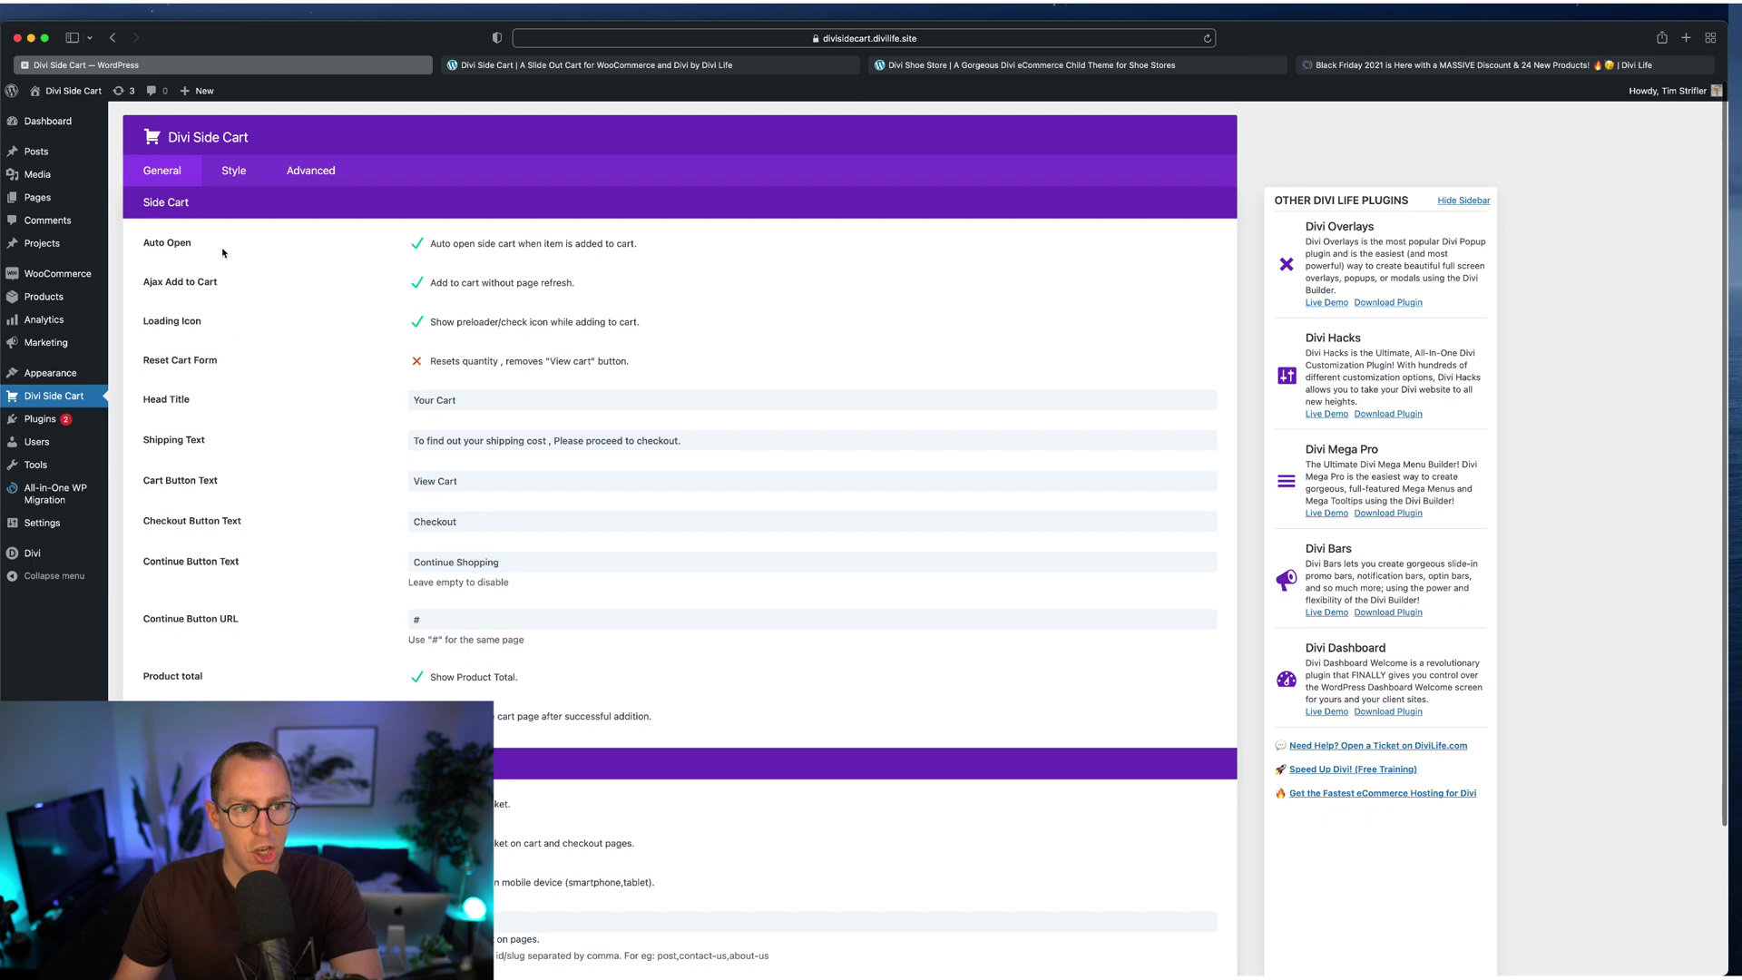
scroll(362, 685, "down", 3)
scroll(362, 685, "up", 3)
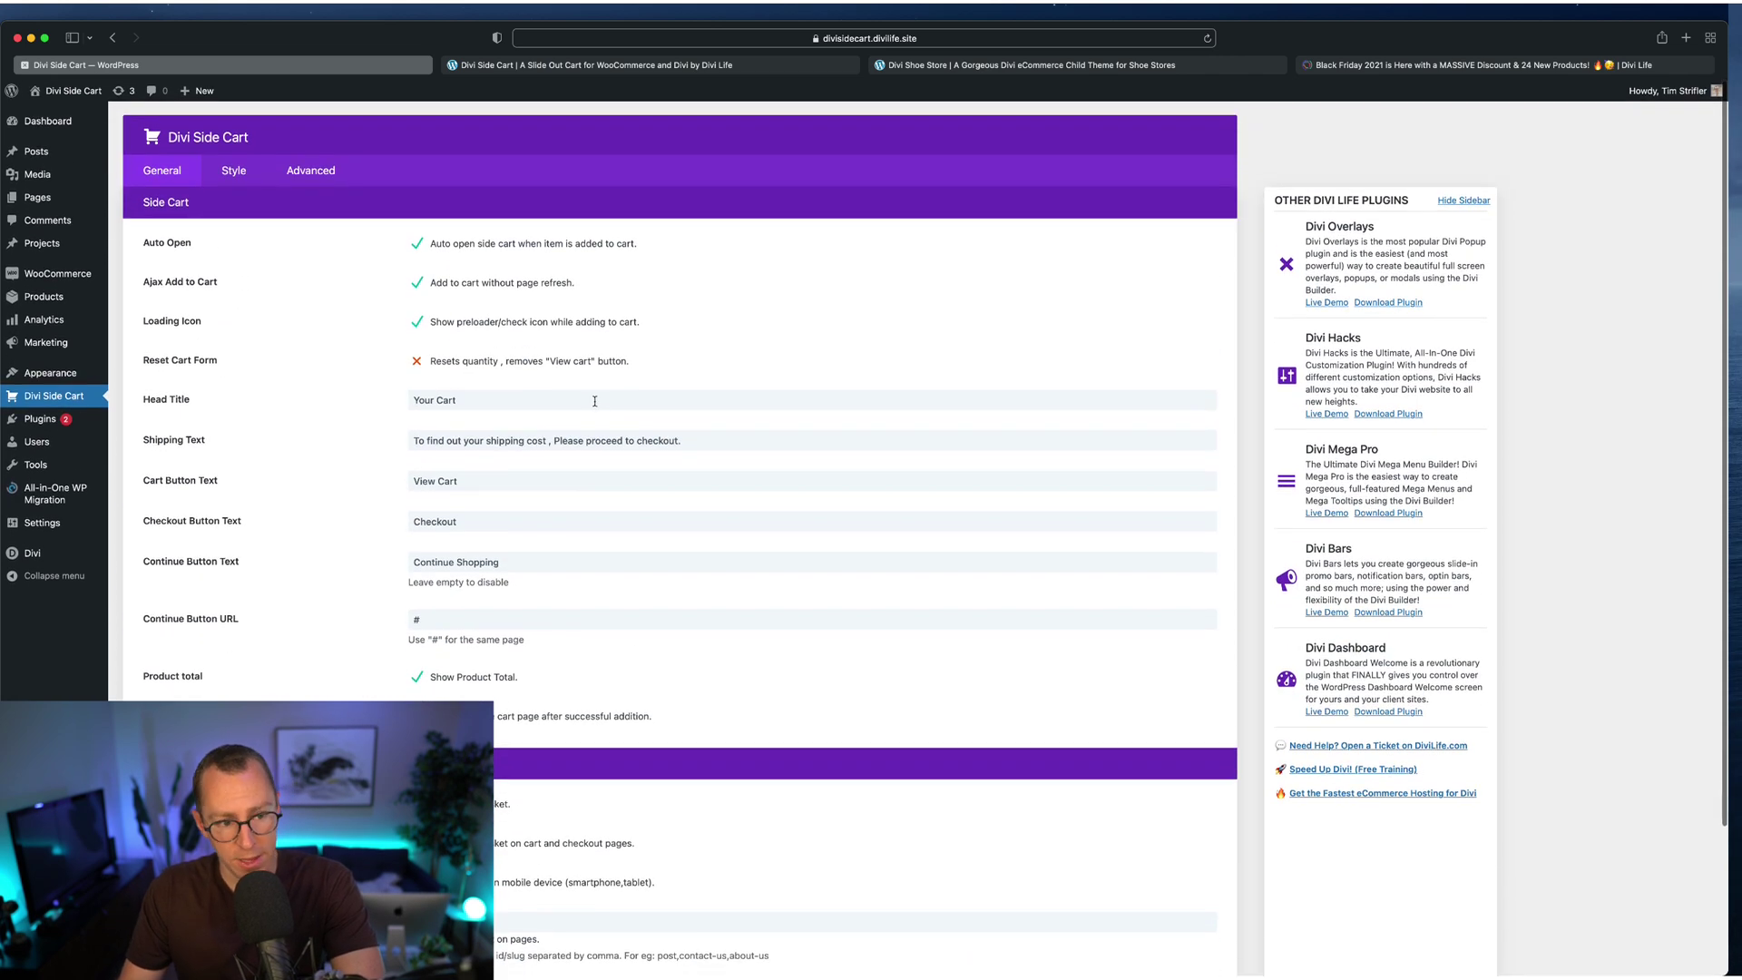
left_click(234, 170)
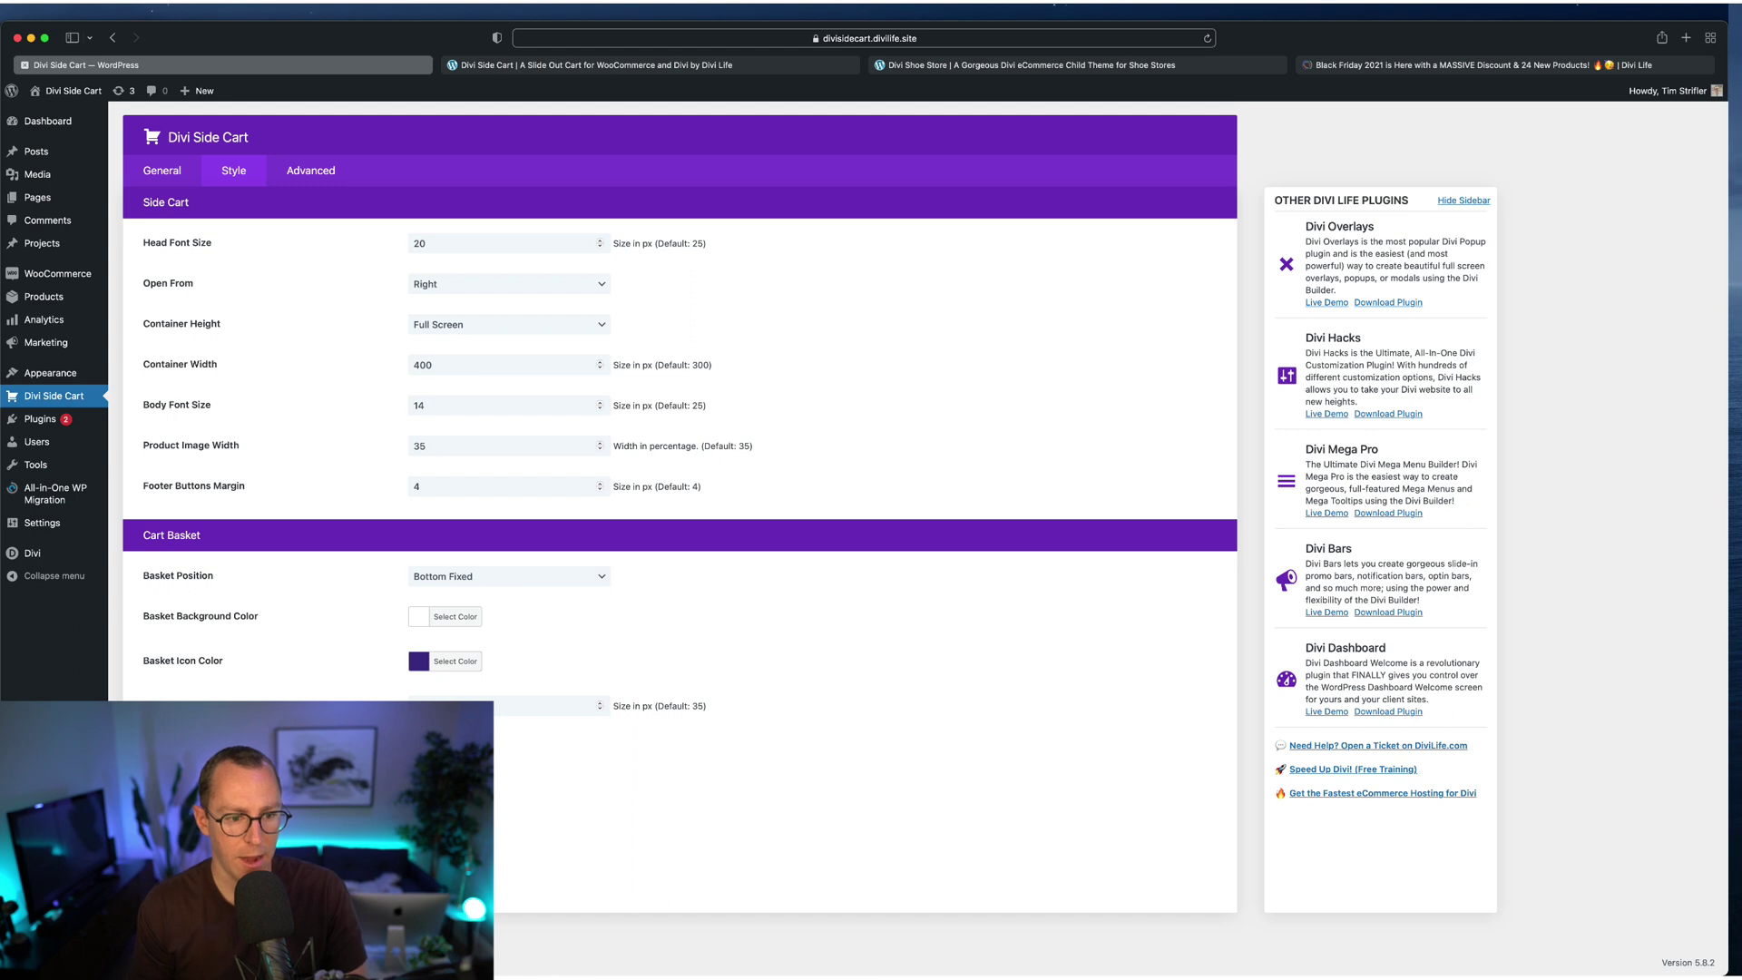
- Check the Basket Position, Open From and Container Height options, keeping Bottom Fixed, Right and Full Screen
left_click(496, 585)
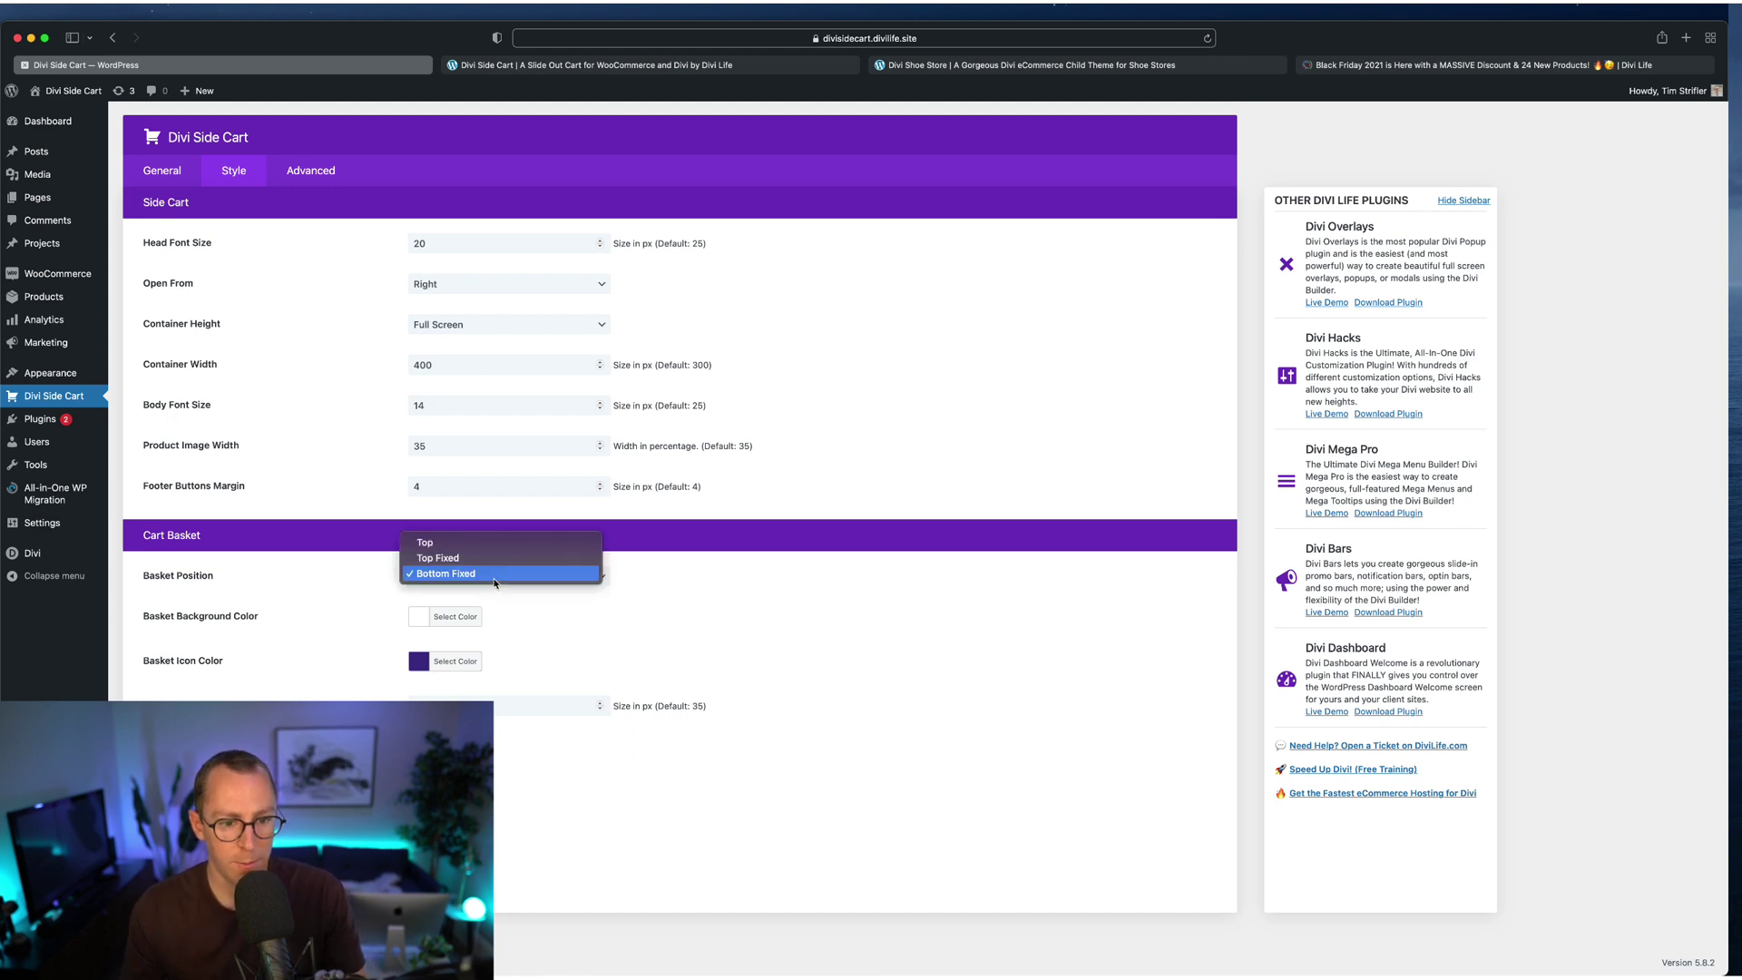
left_click(306, 618)
left_click(692, 625)
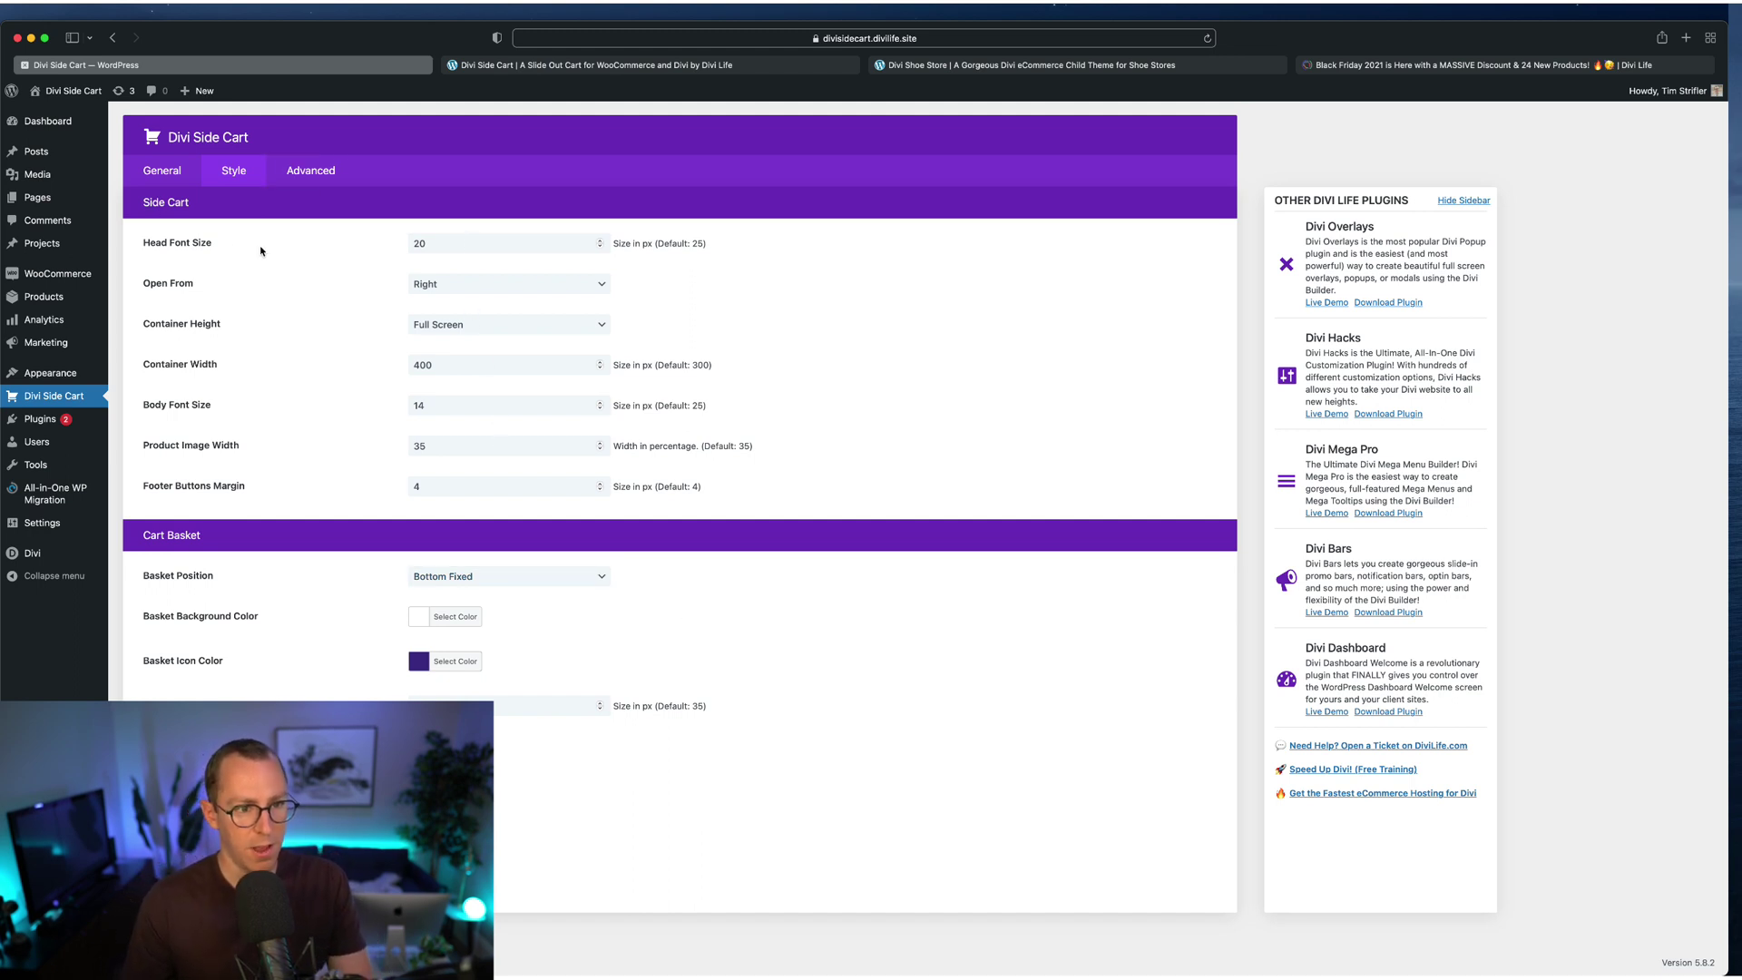
left_click(454, 284)
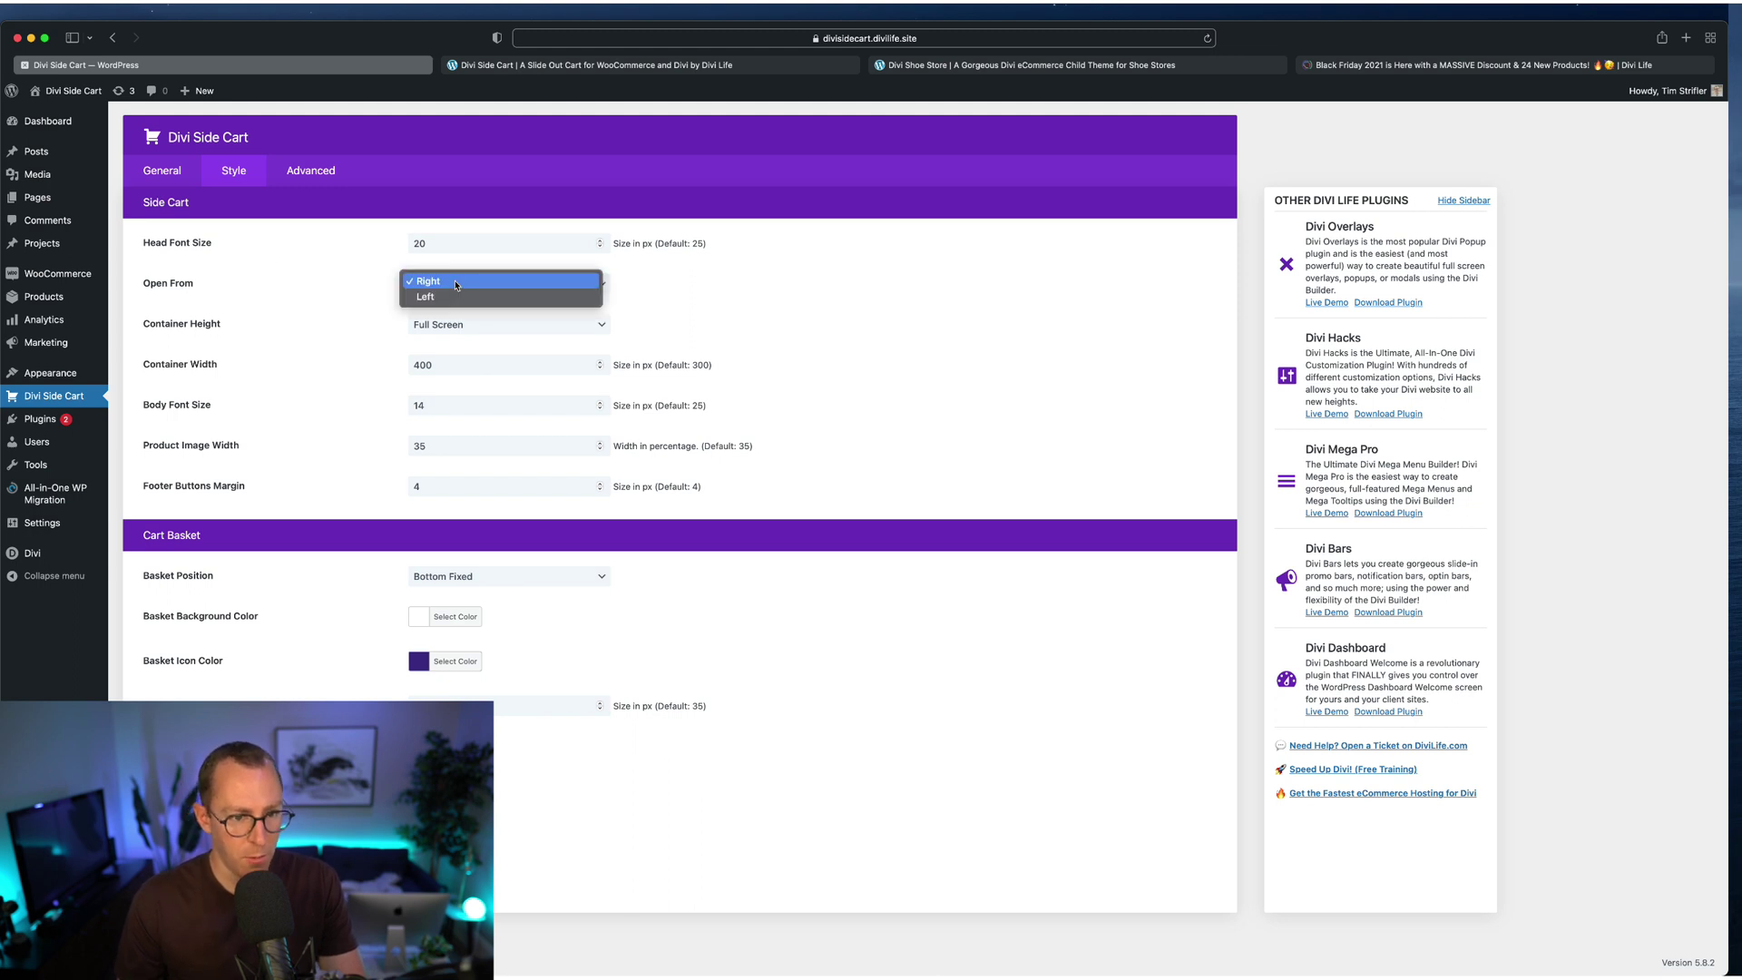
left_click(257, 414)
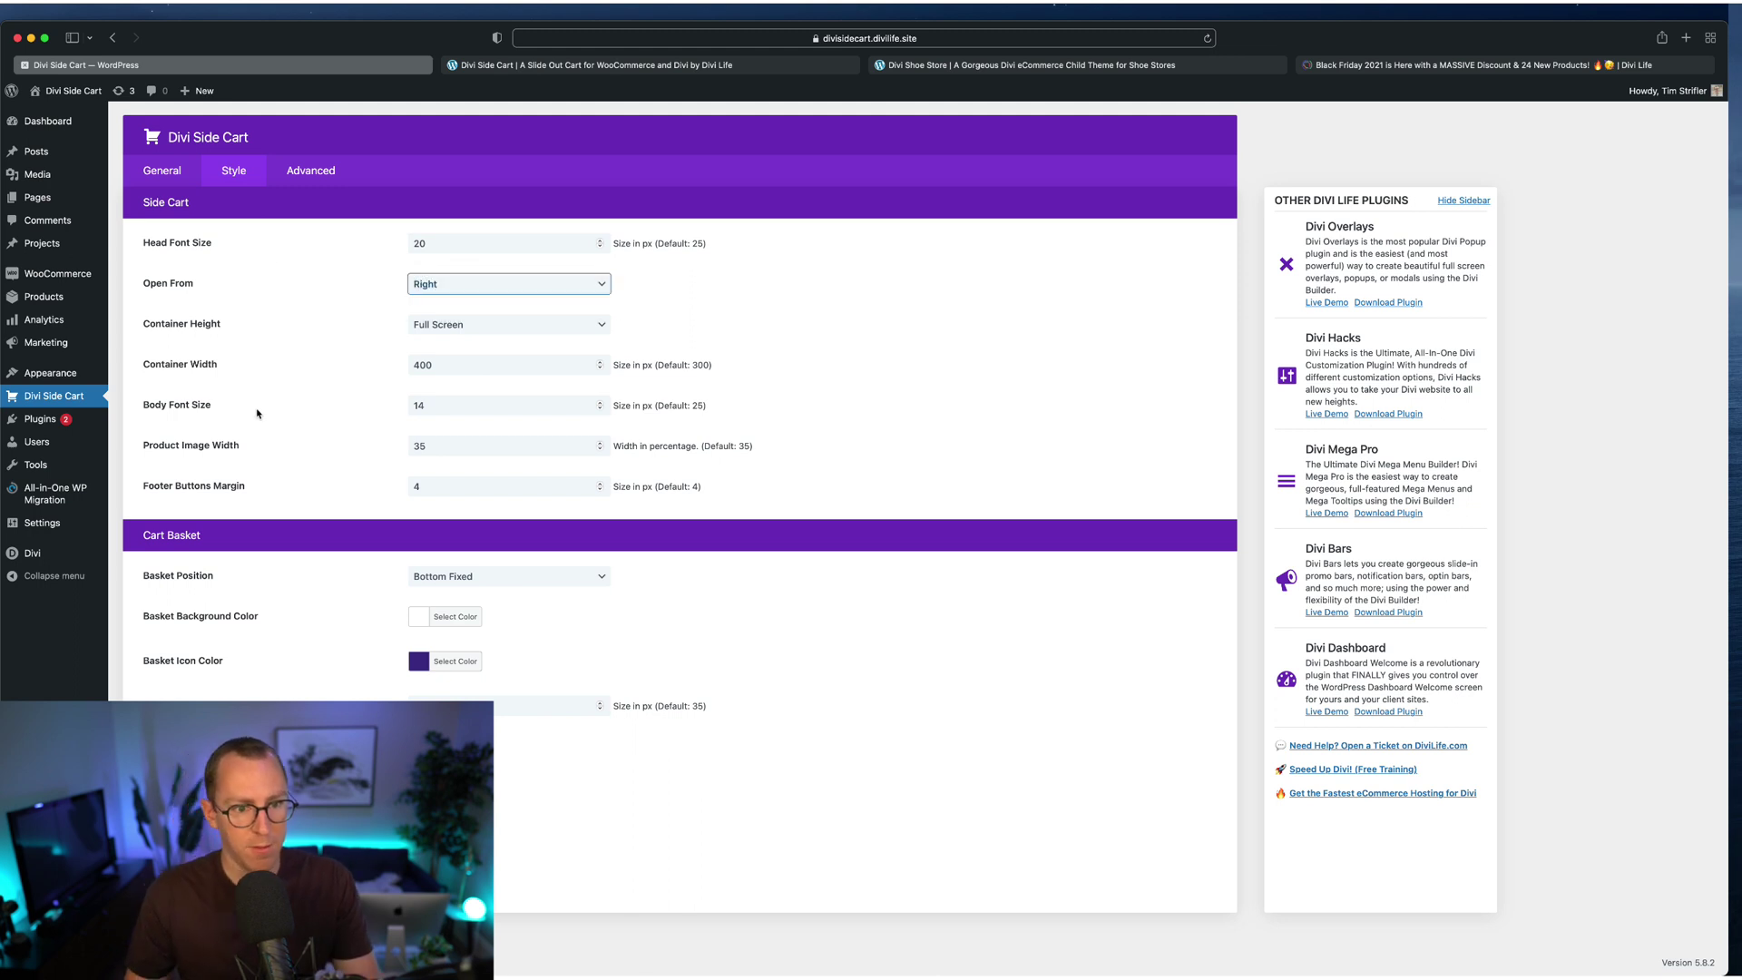
left_click(258, 414)
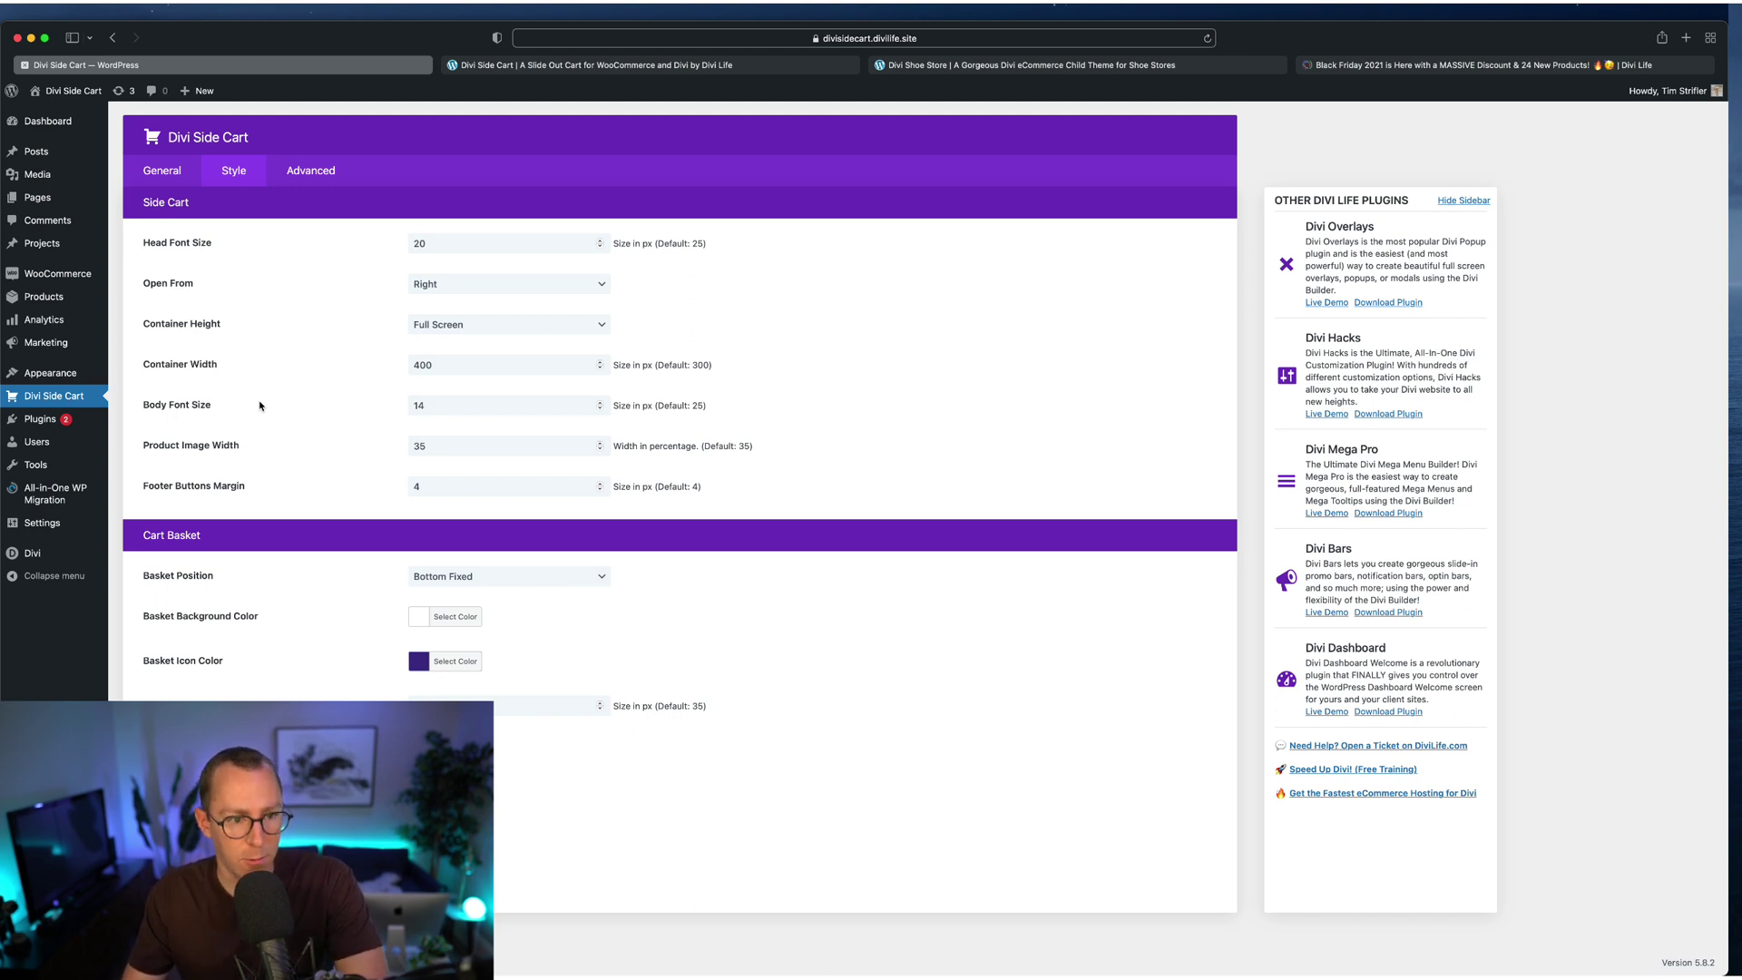
left_click(450, 326)
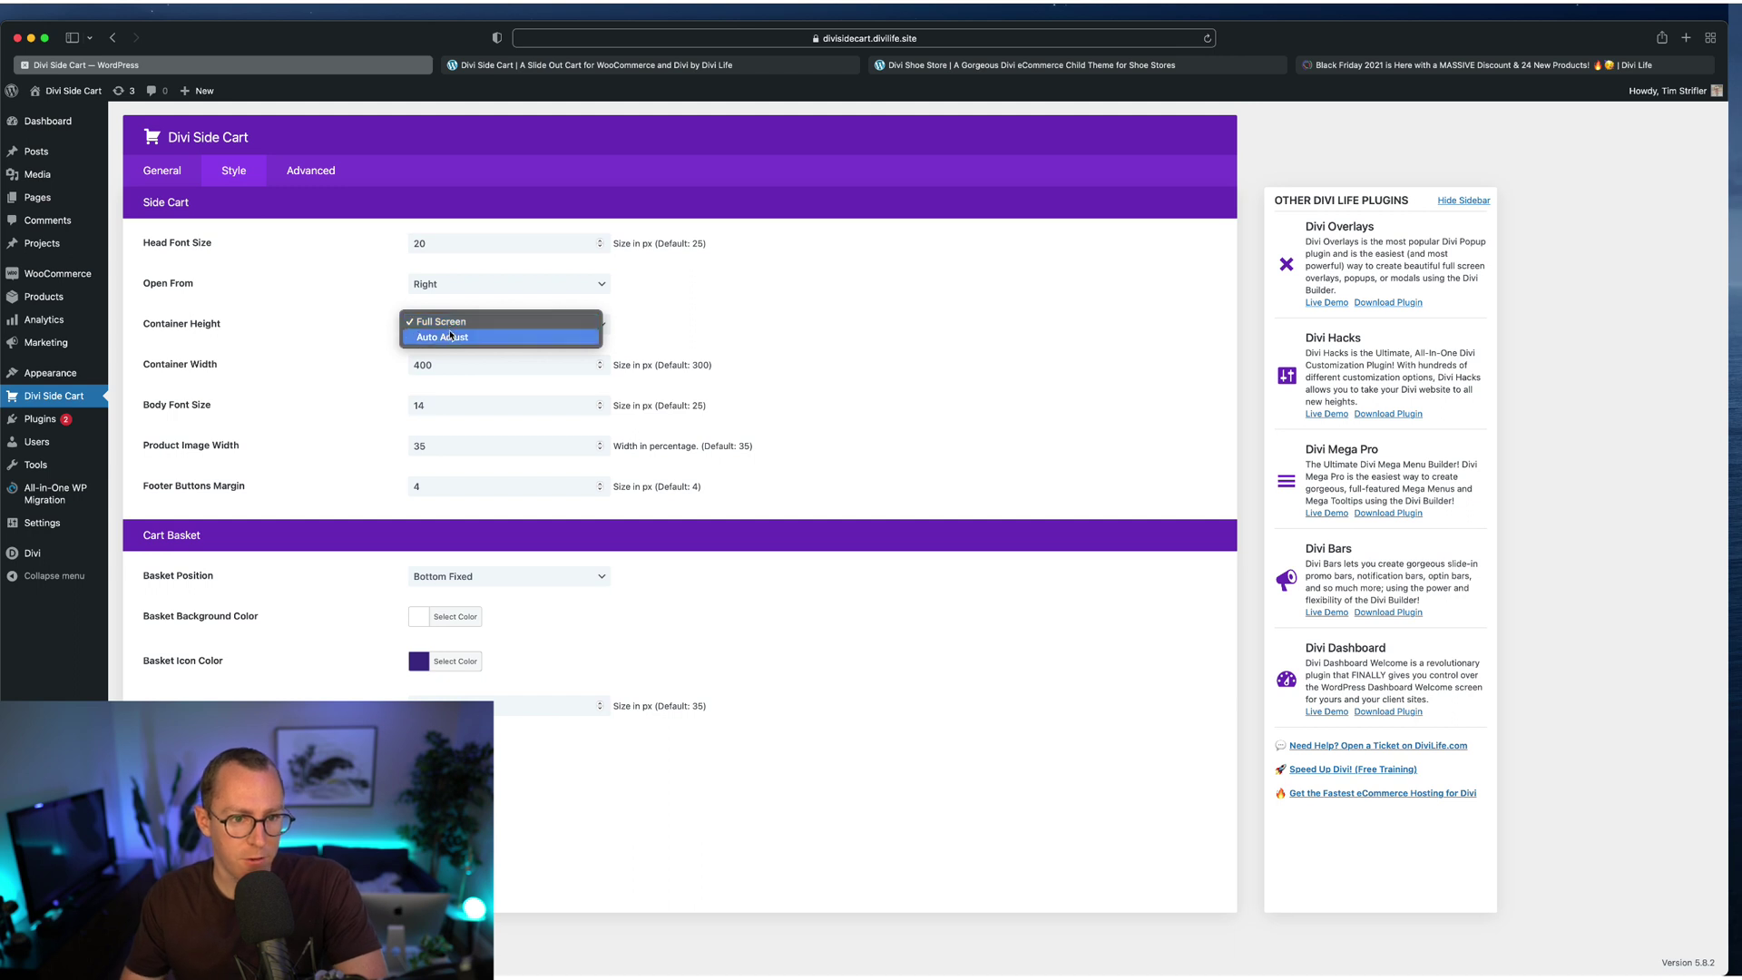
left_click(284, 401)
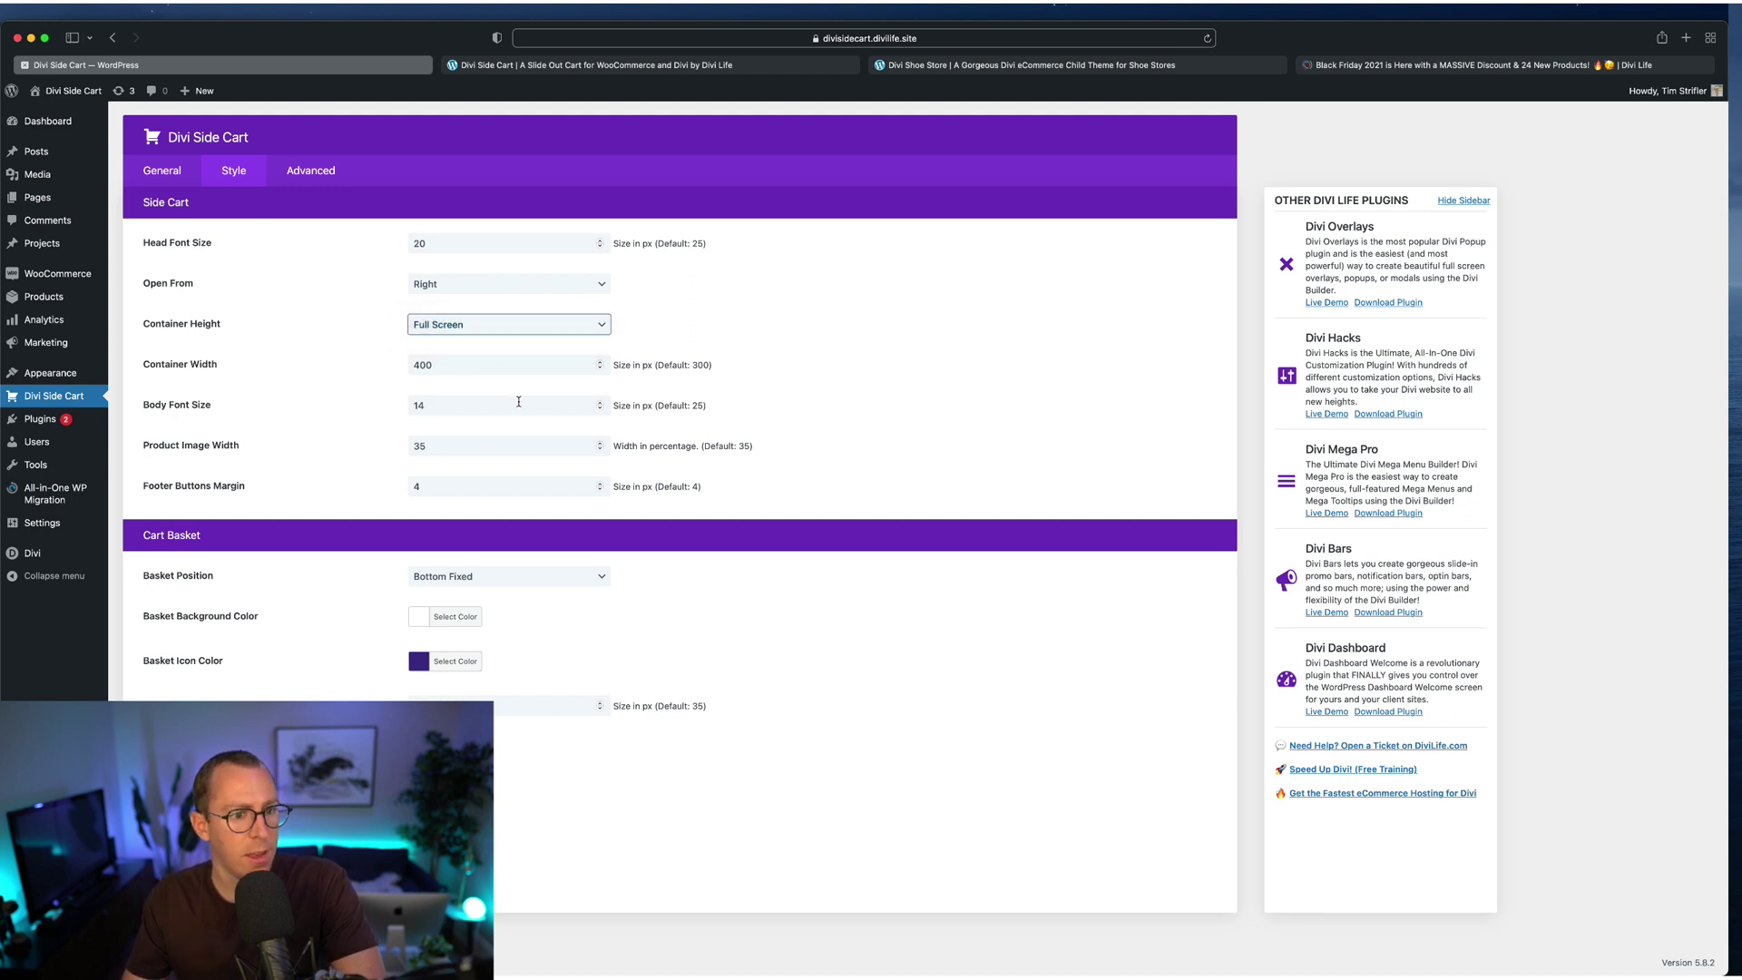
- Highlight the 400 container width, then view the Advanced tab's Custom CSS area
double_click(487, 370)
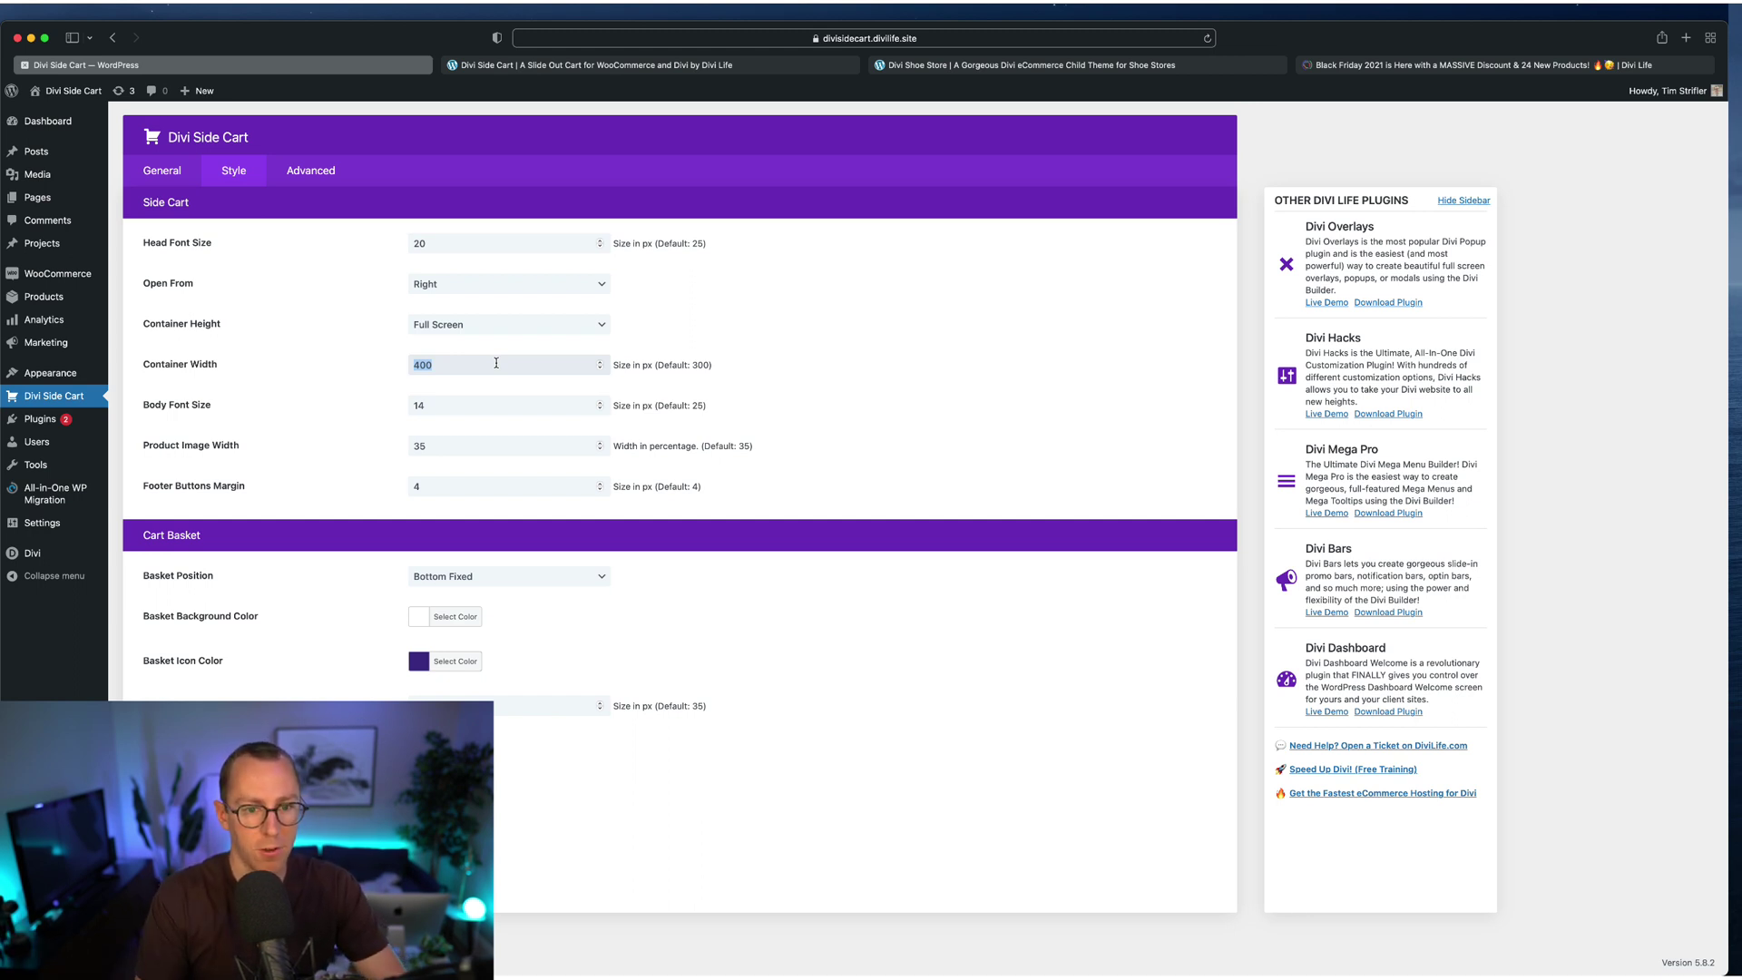
left_click(459, 370)
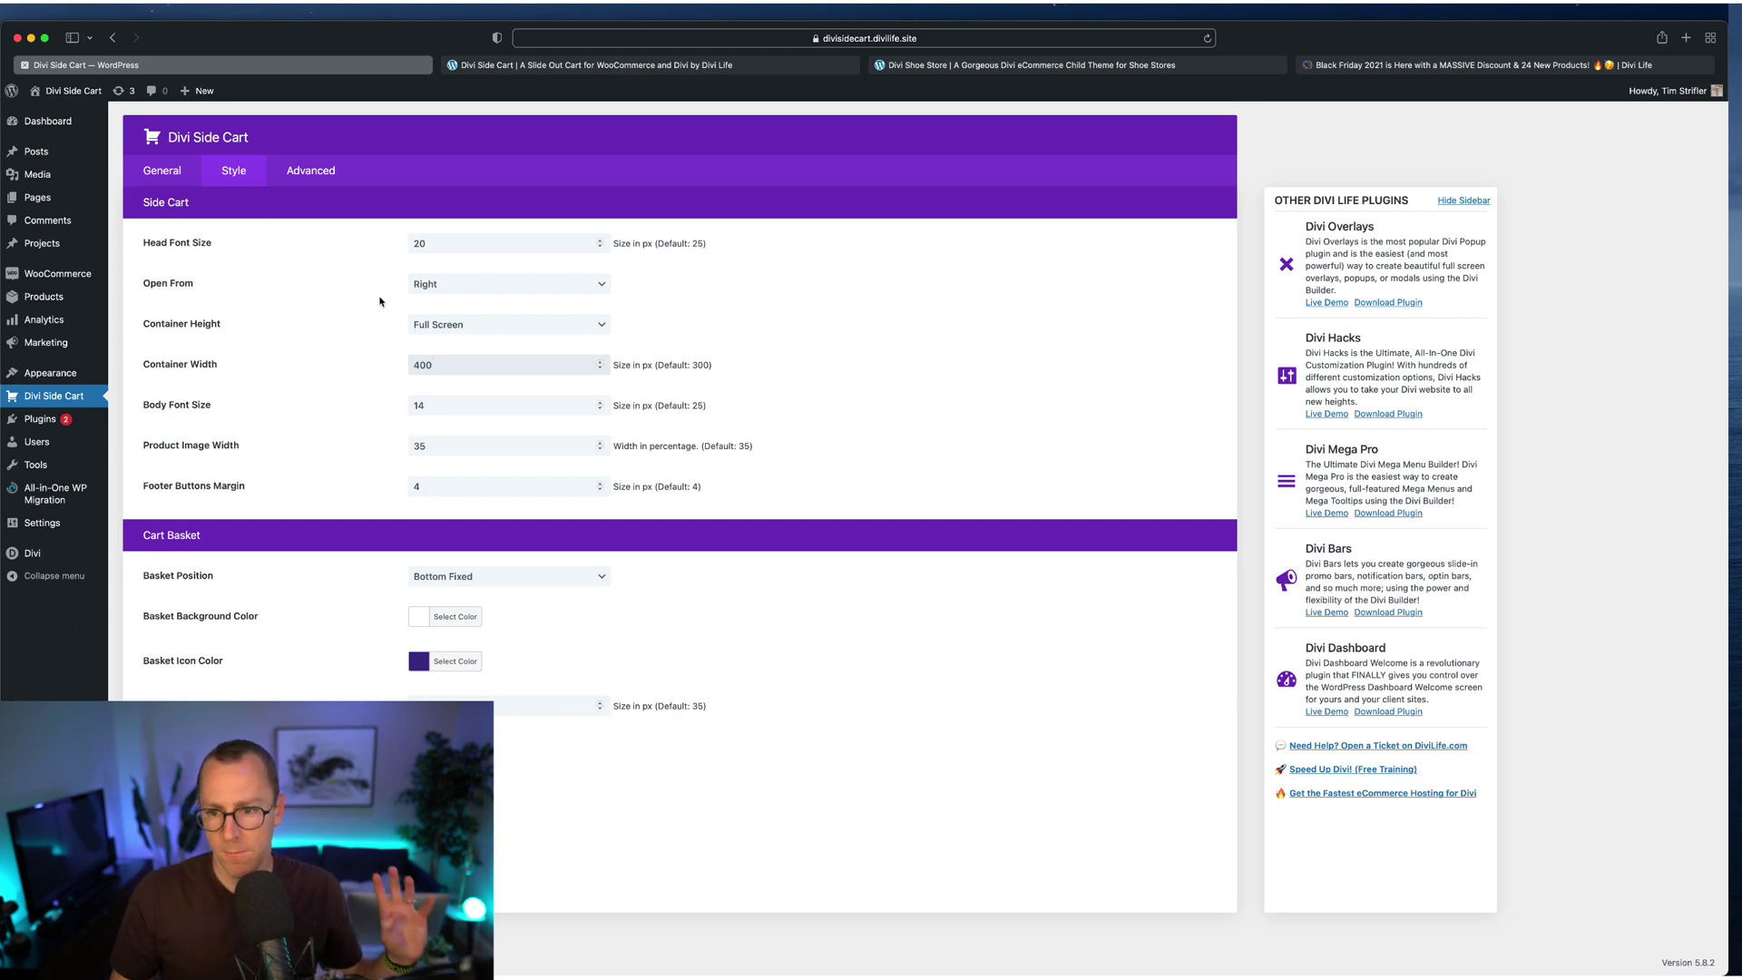
left_click(306, 170)
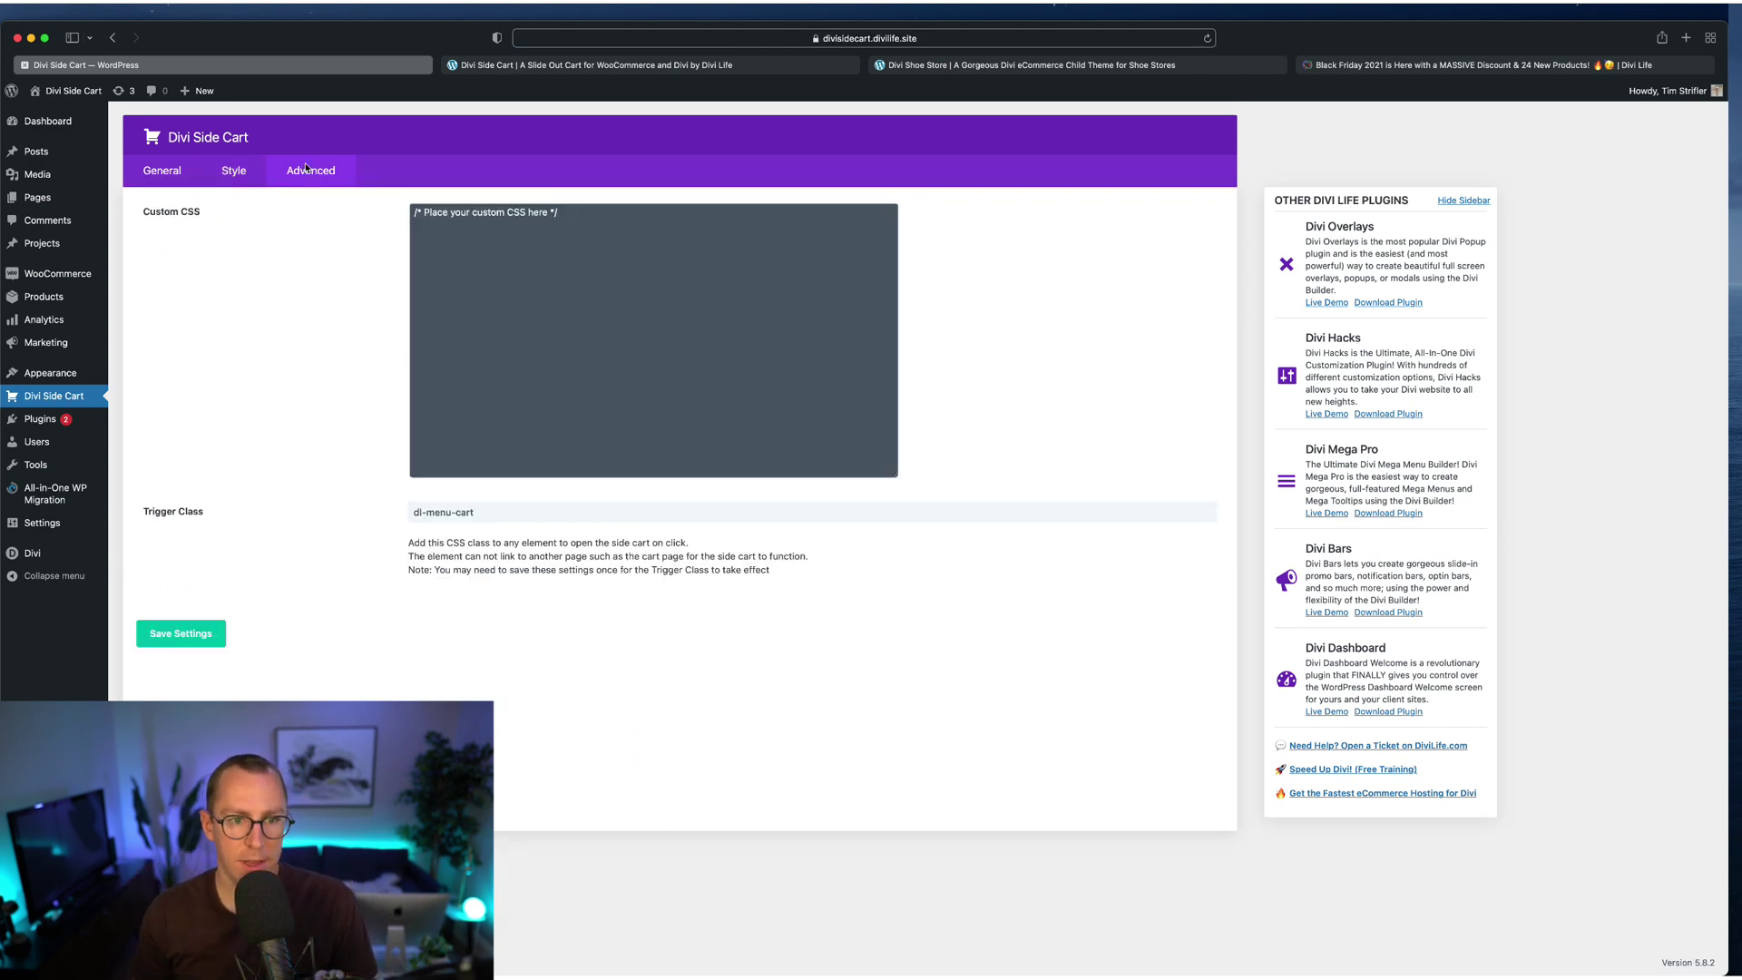
left_click(767, 234)
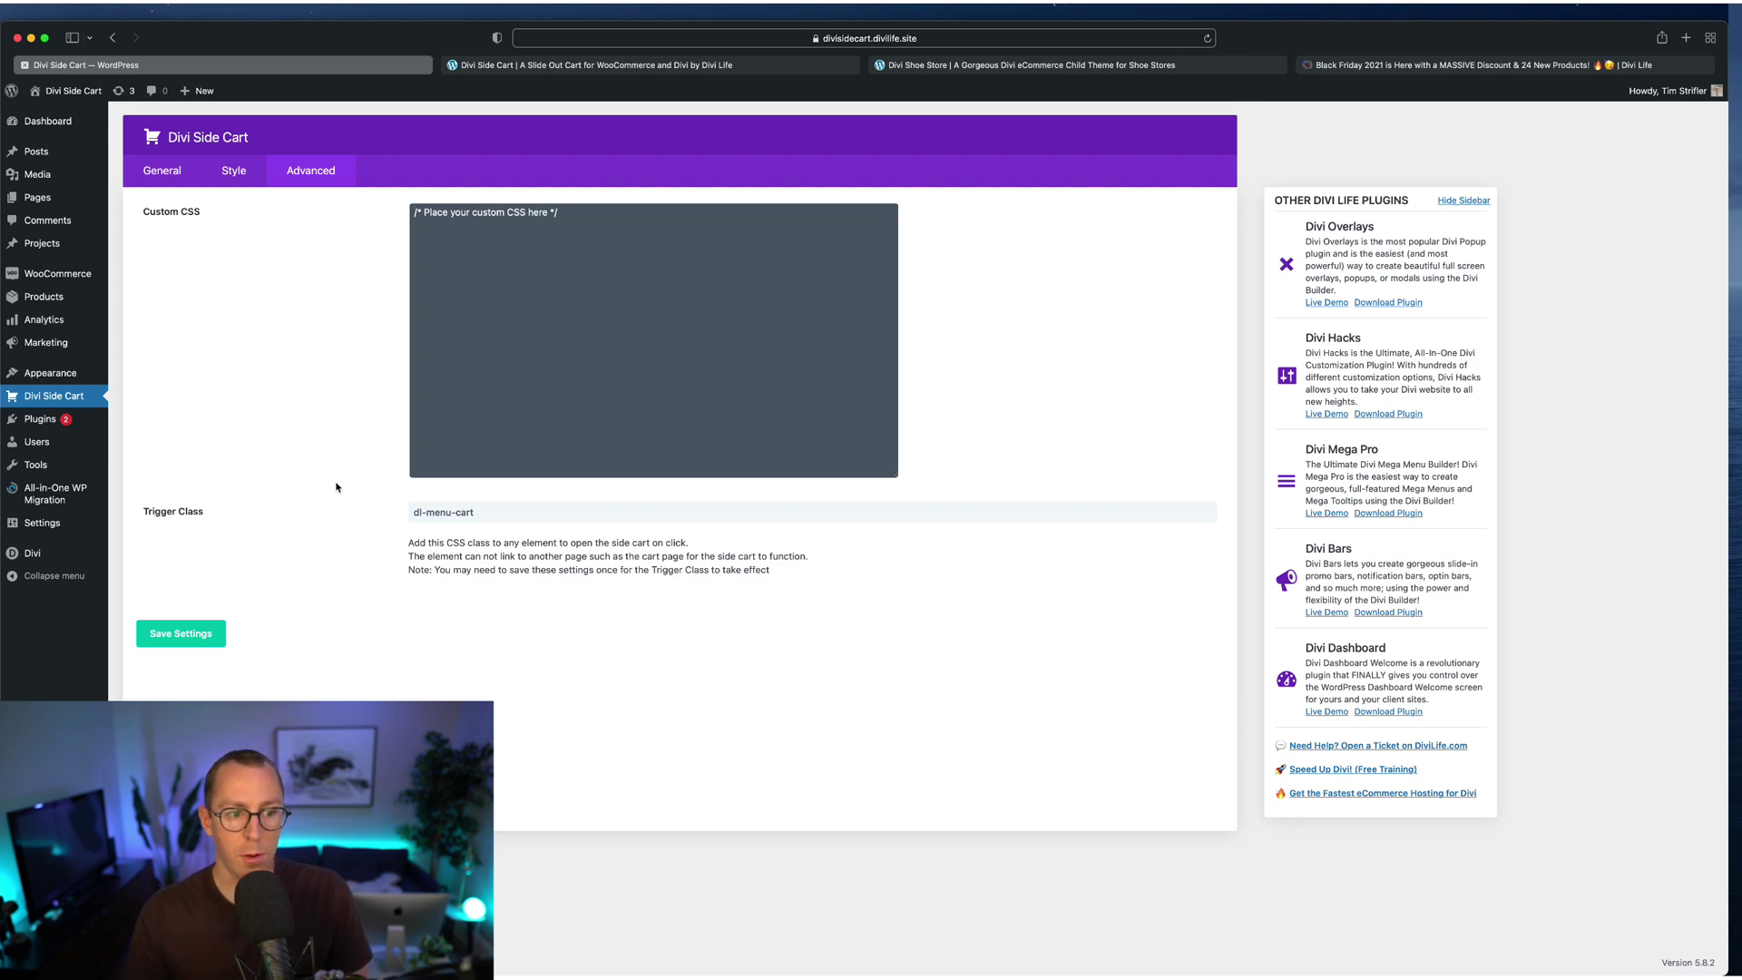
triple_click(489, 518)
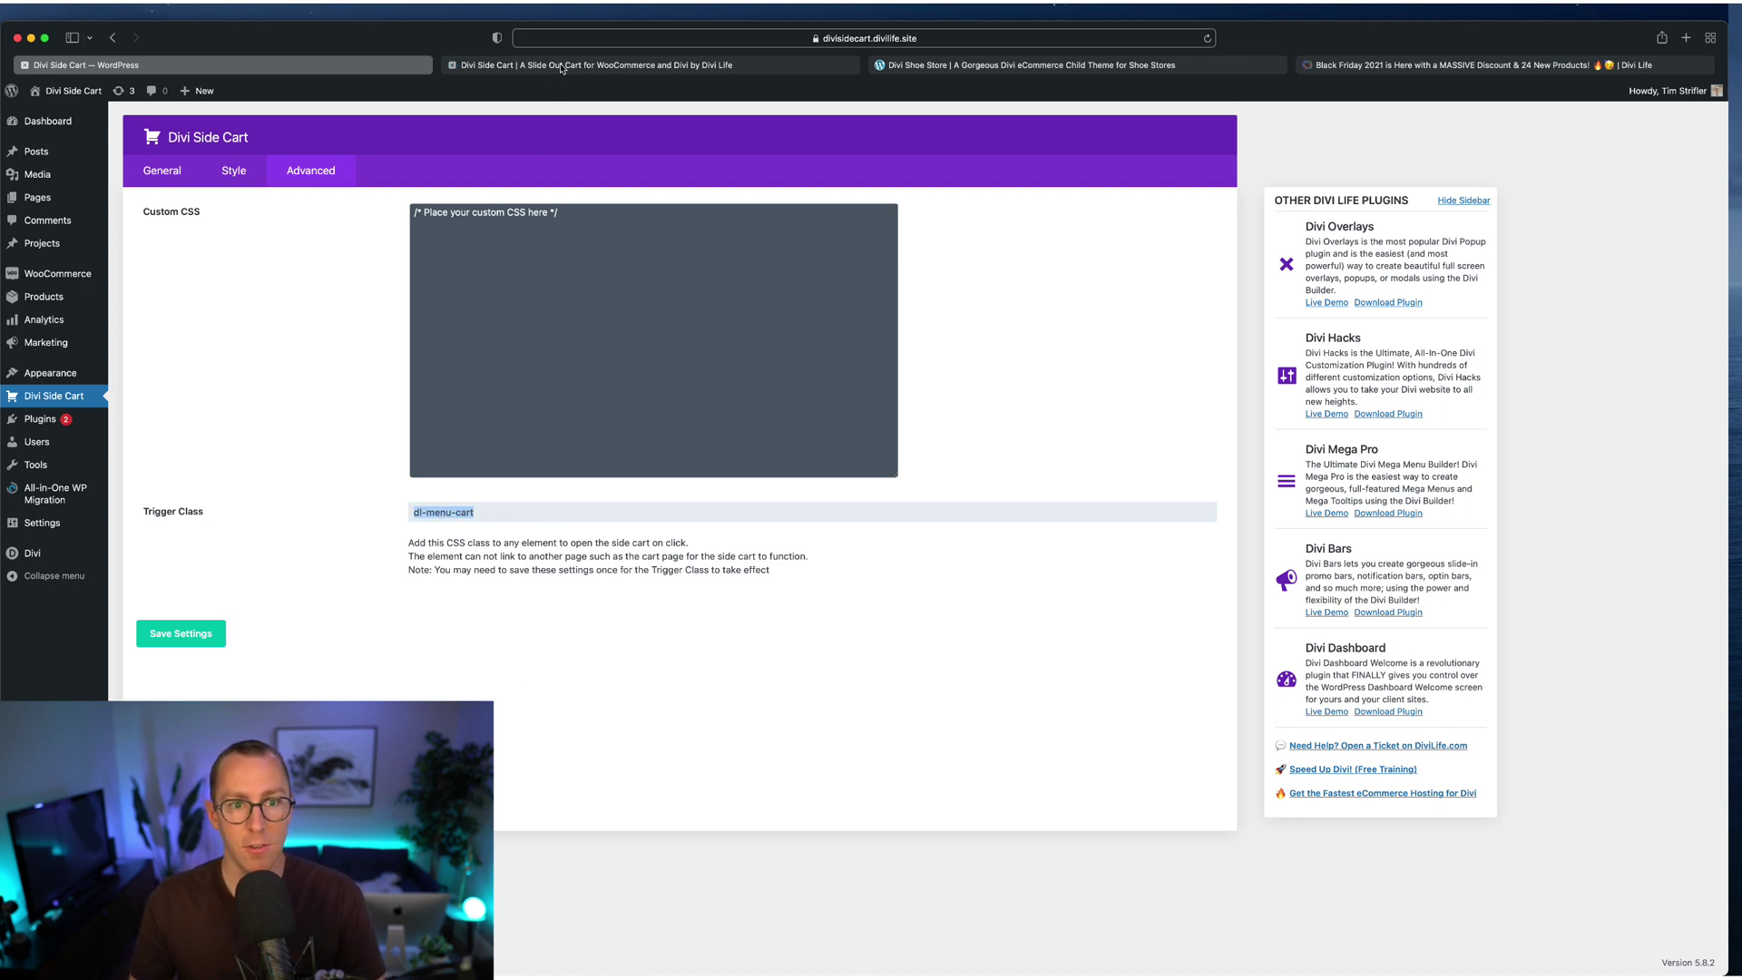
left_click(562, 67)
left_click(444, 512)
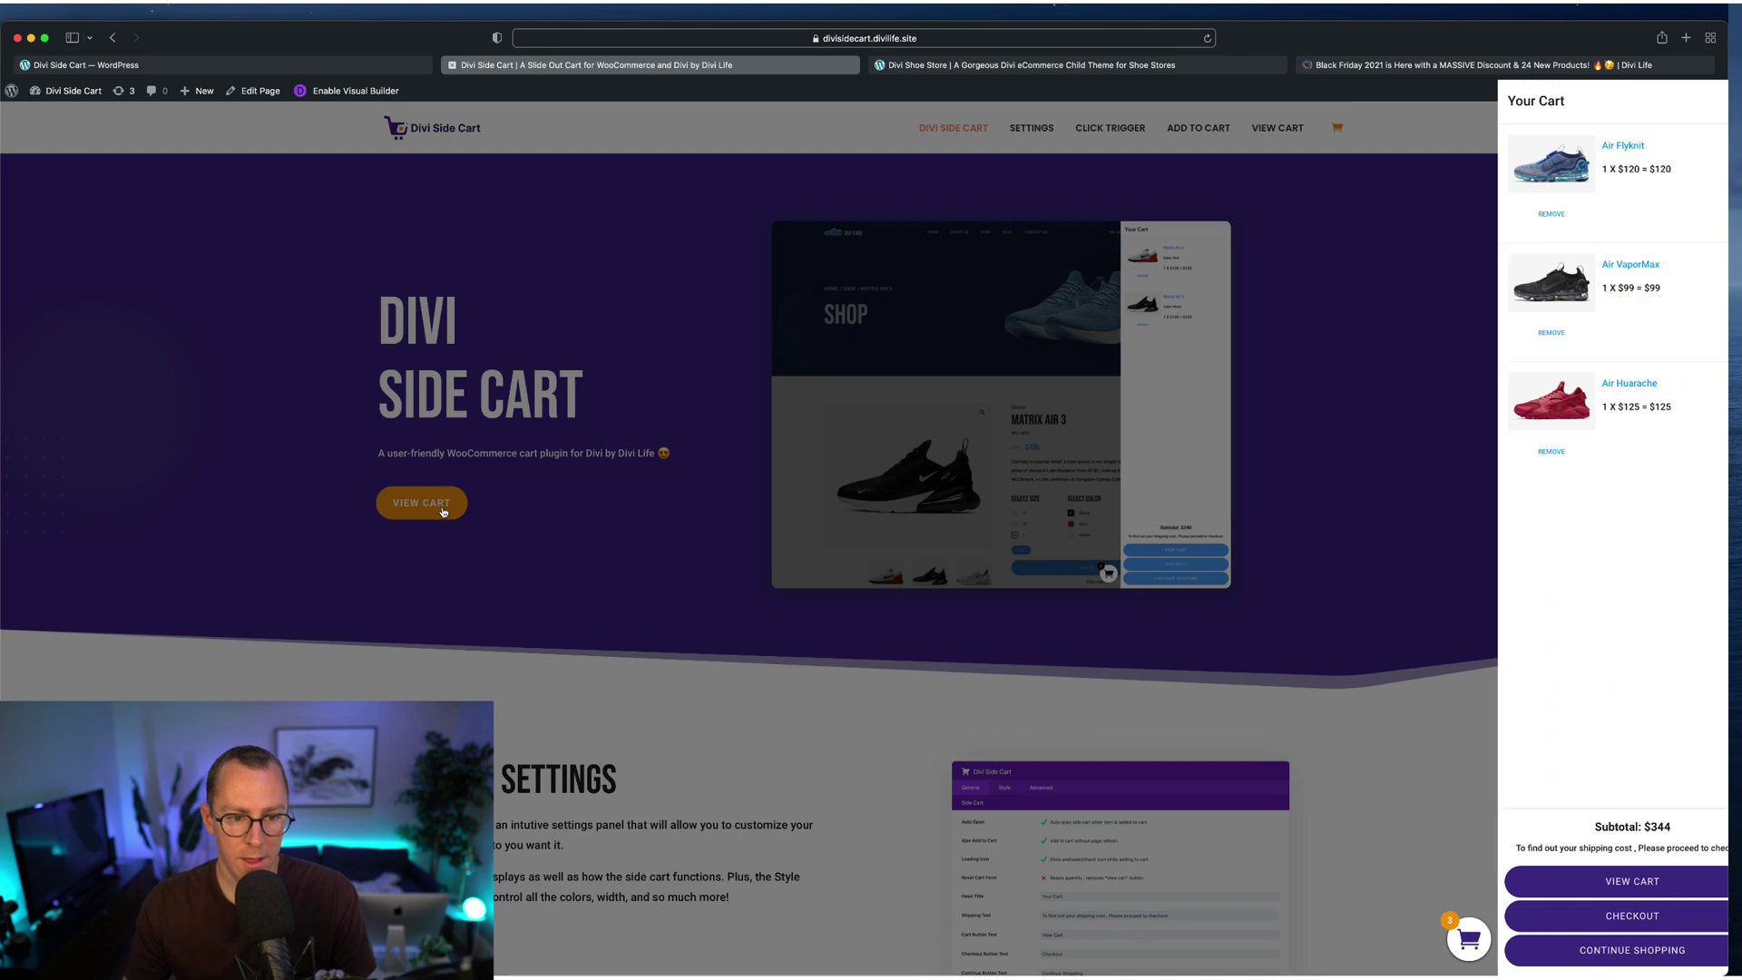
left_click(1320, 141)
left_click(1320, 140)
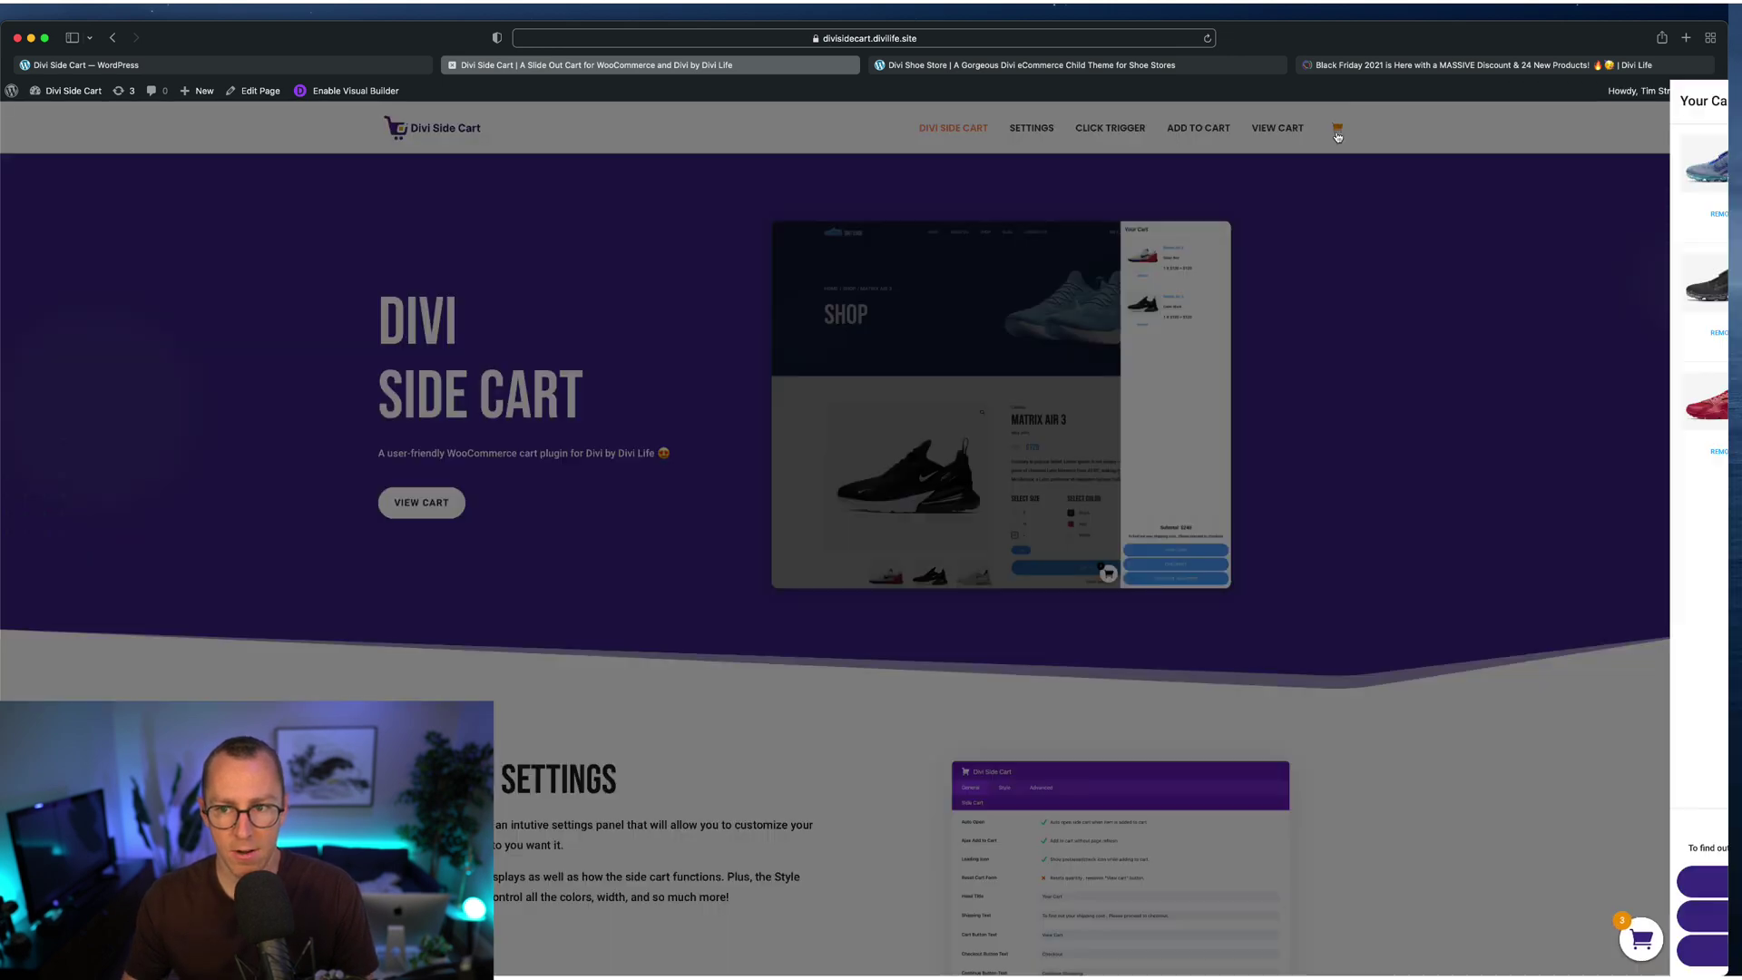
left_click(436, 259)
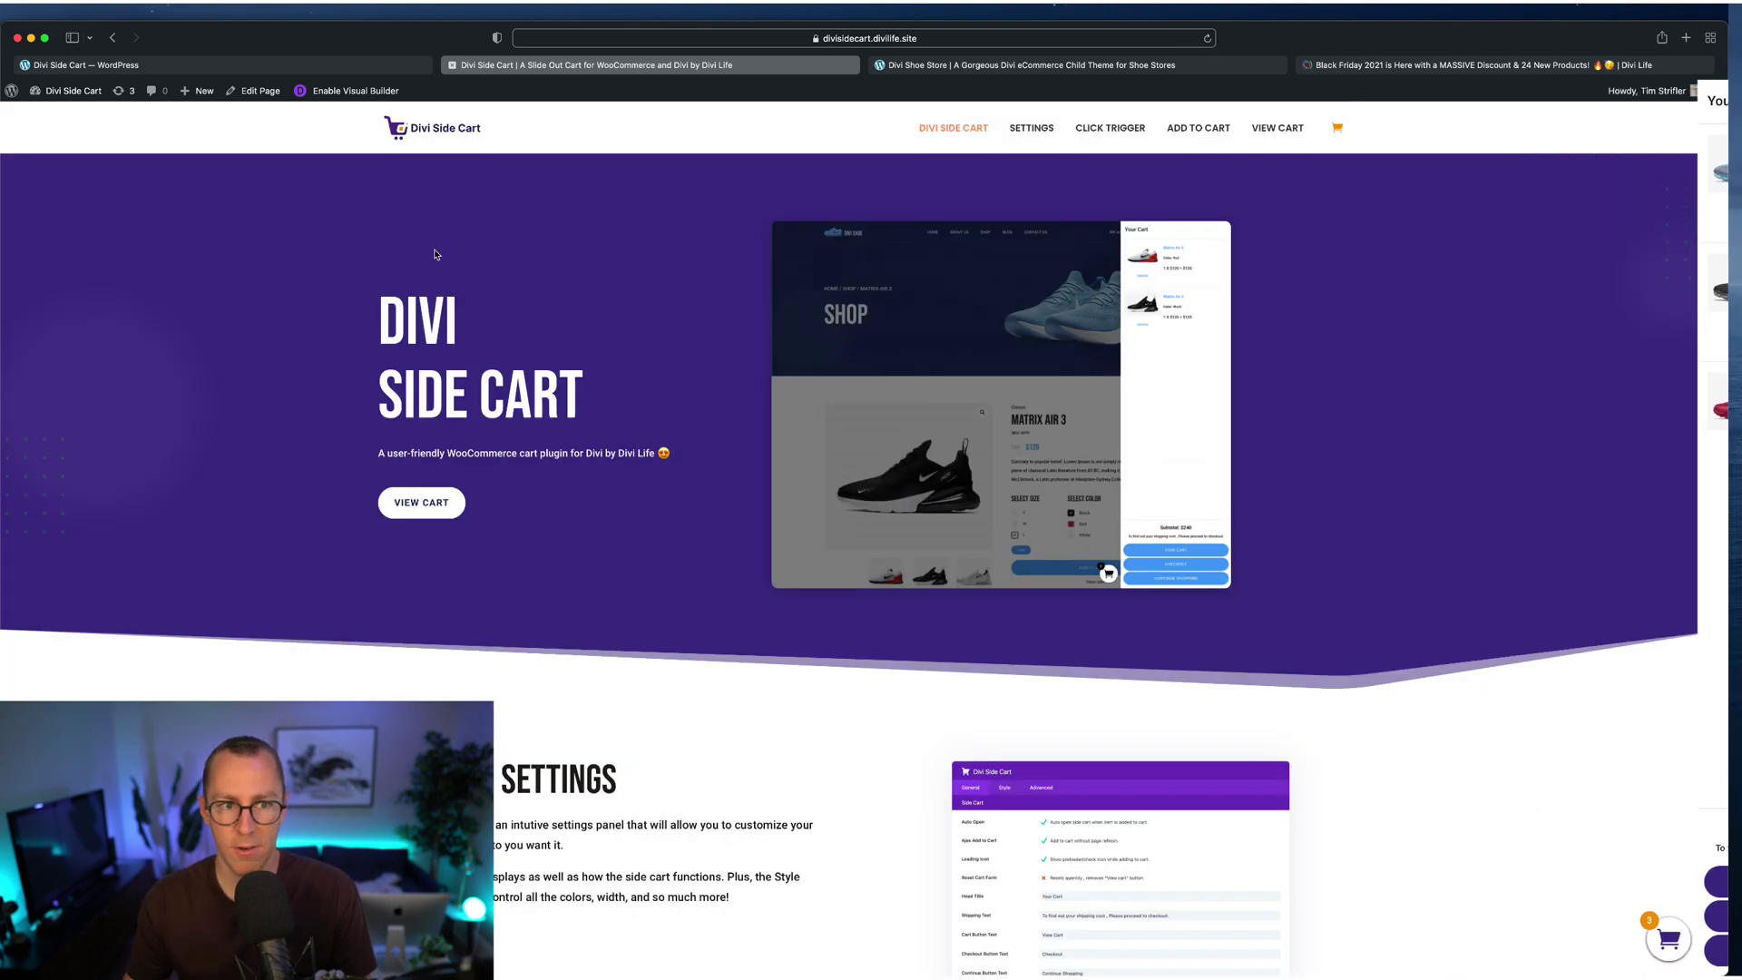
left_click(254, 67)
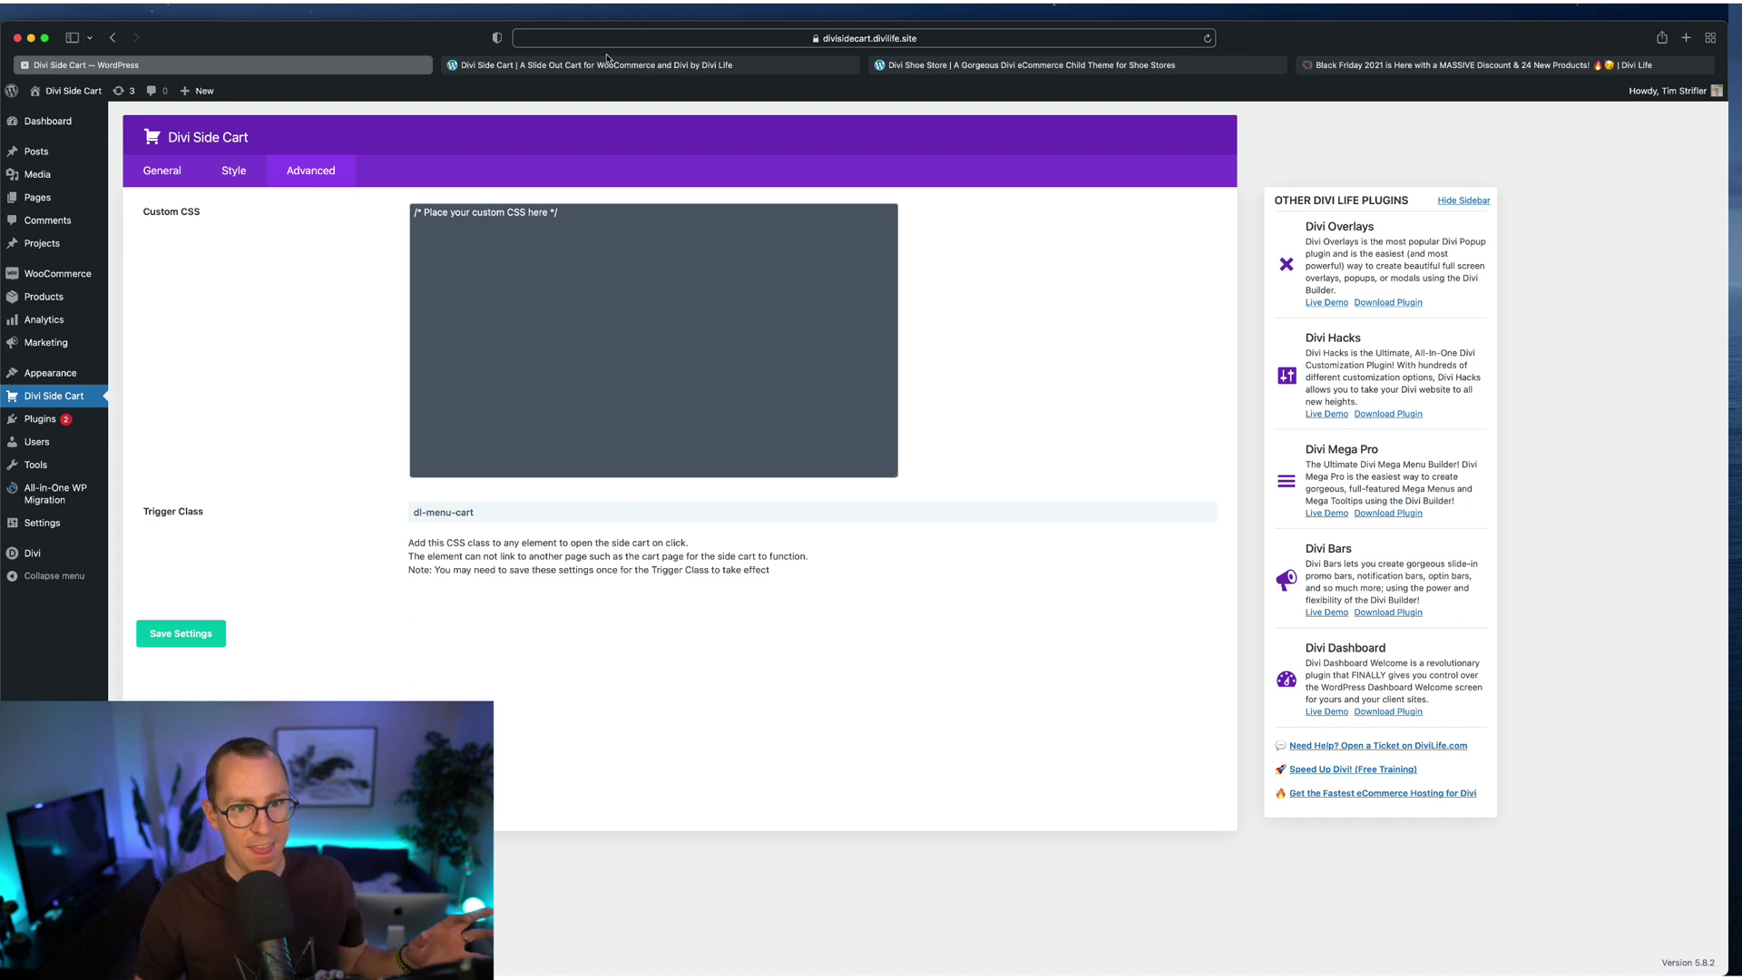
left_click(671, 65)
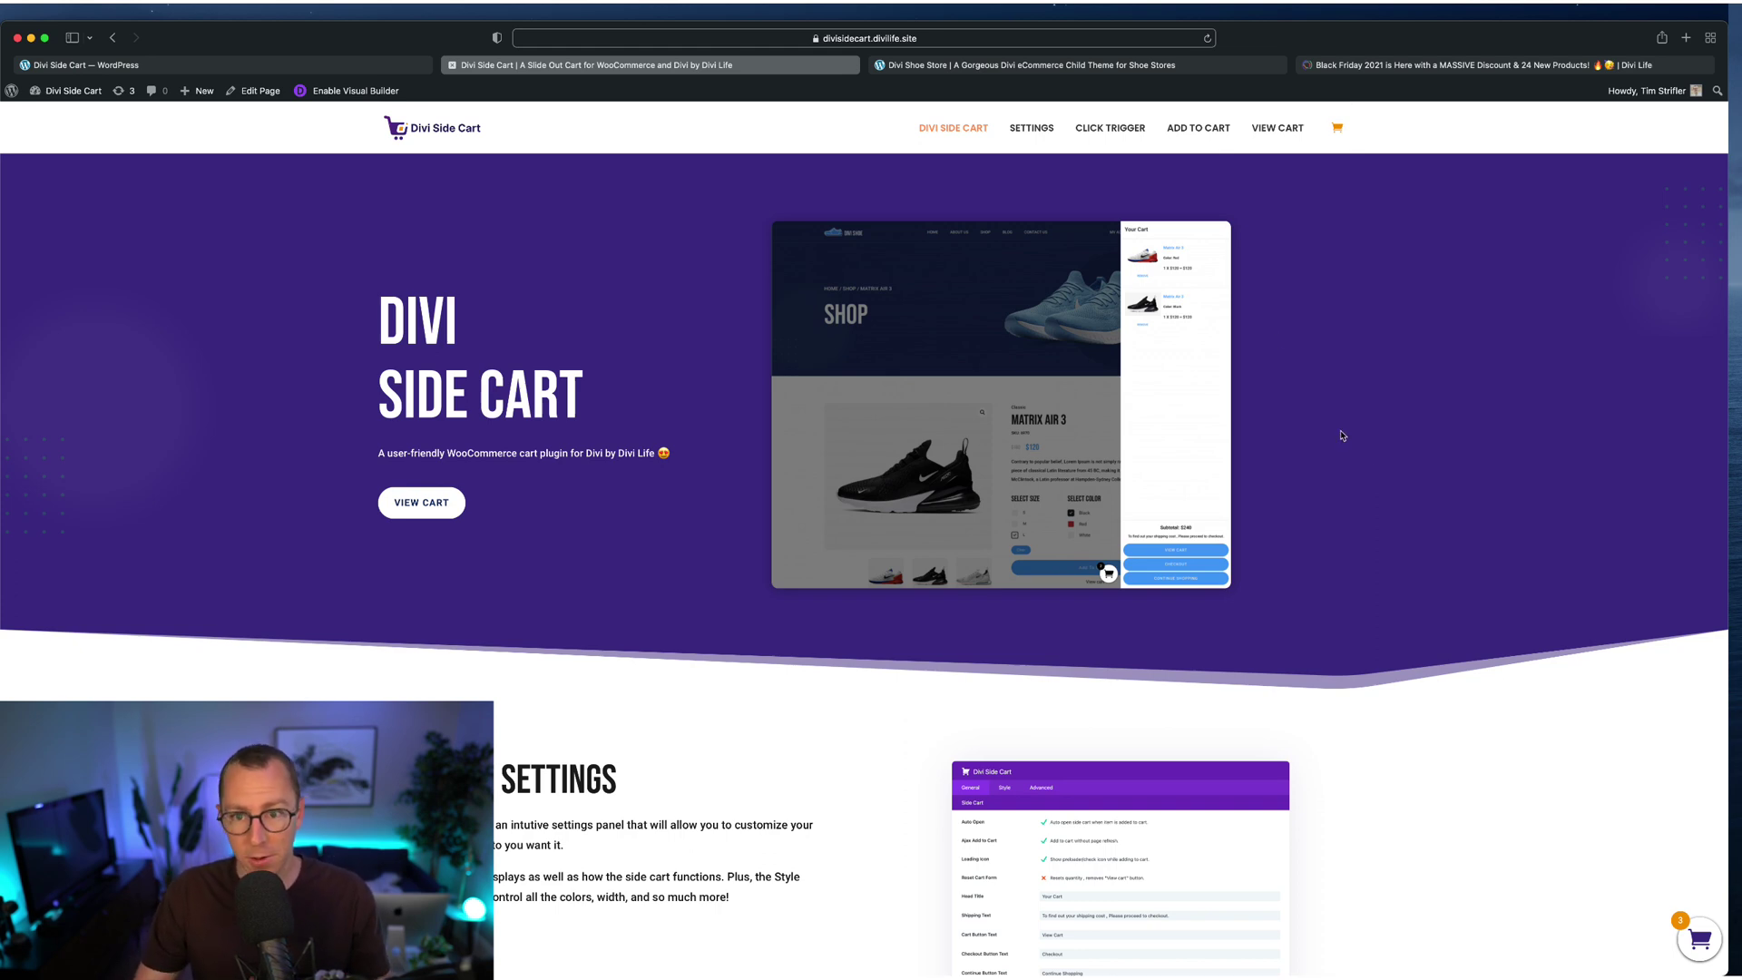
- Switch to the Divi Shoe Store demo, open and close its empty side cart, and scroll the homepage
left_click(1077, 72)
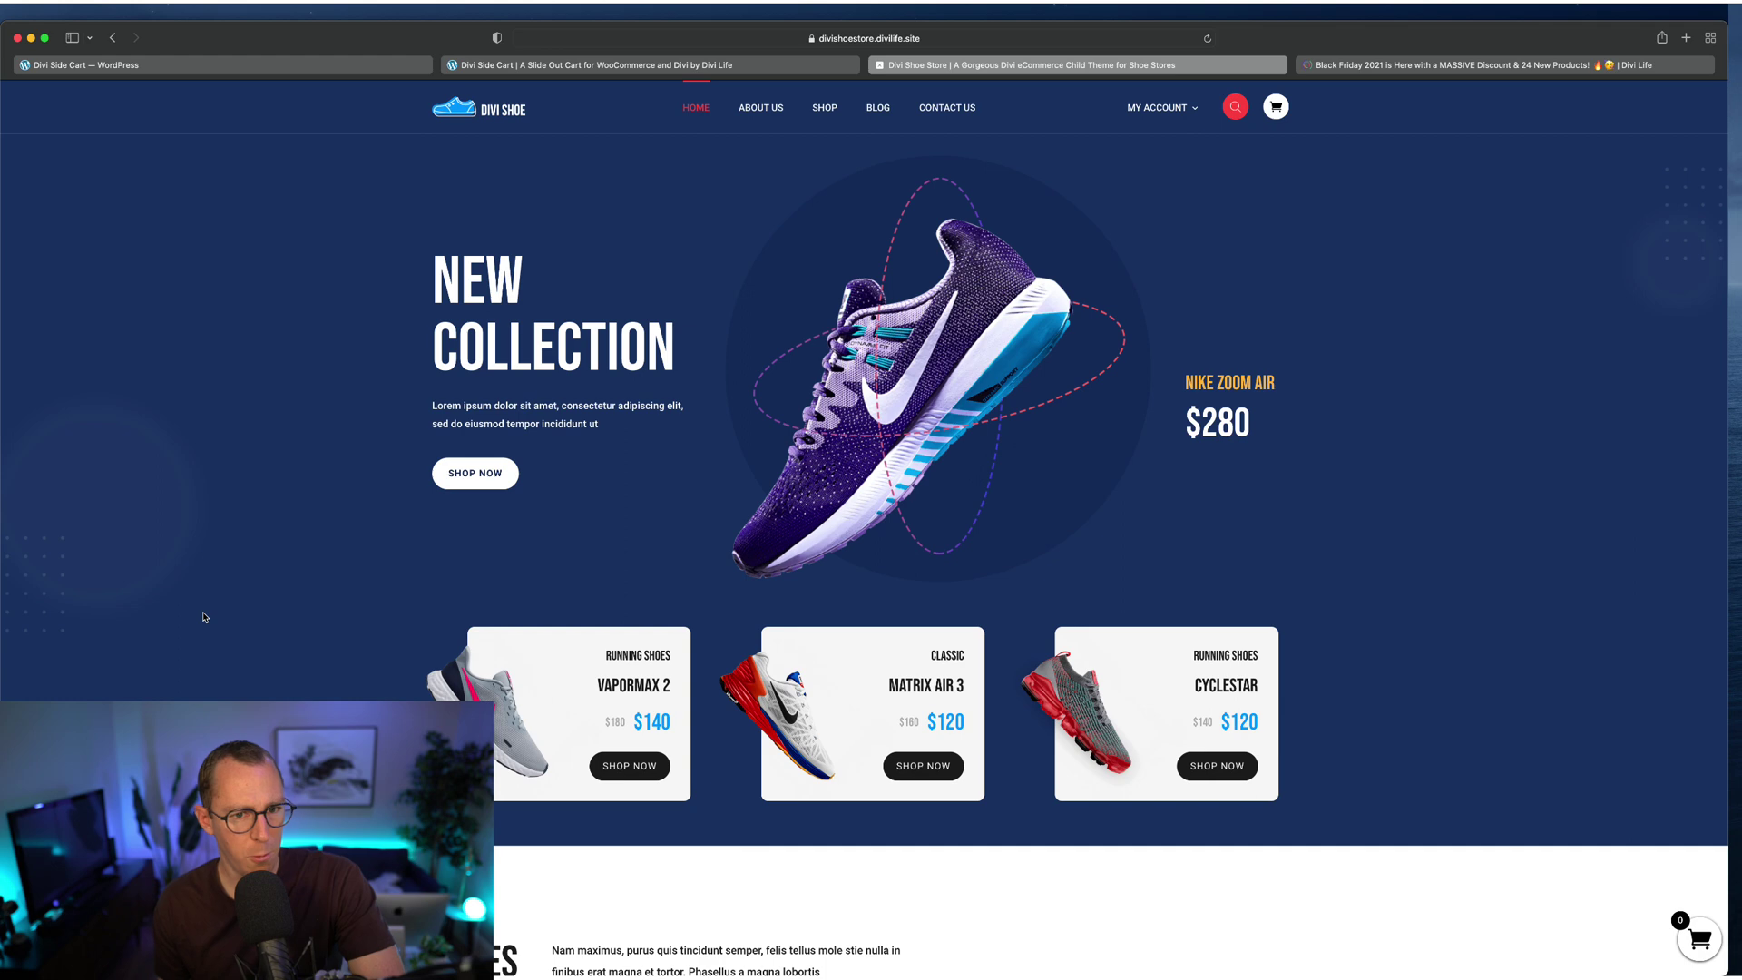
left_click(1276, 107)
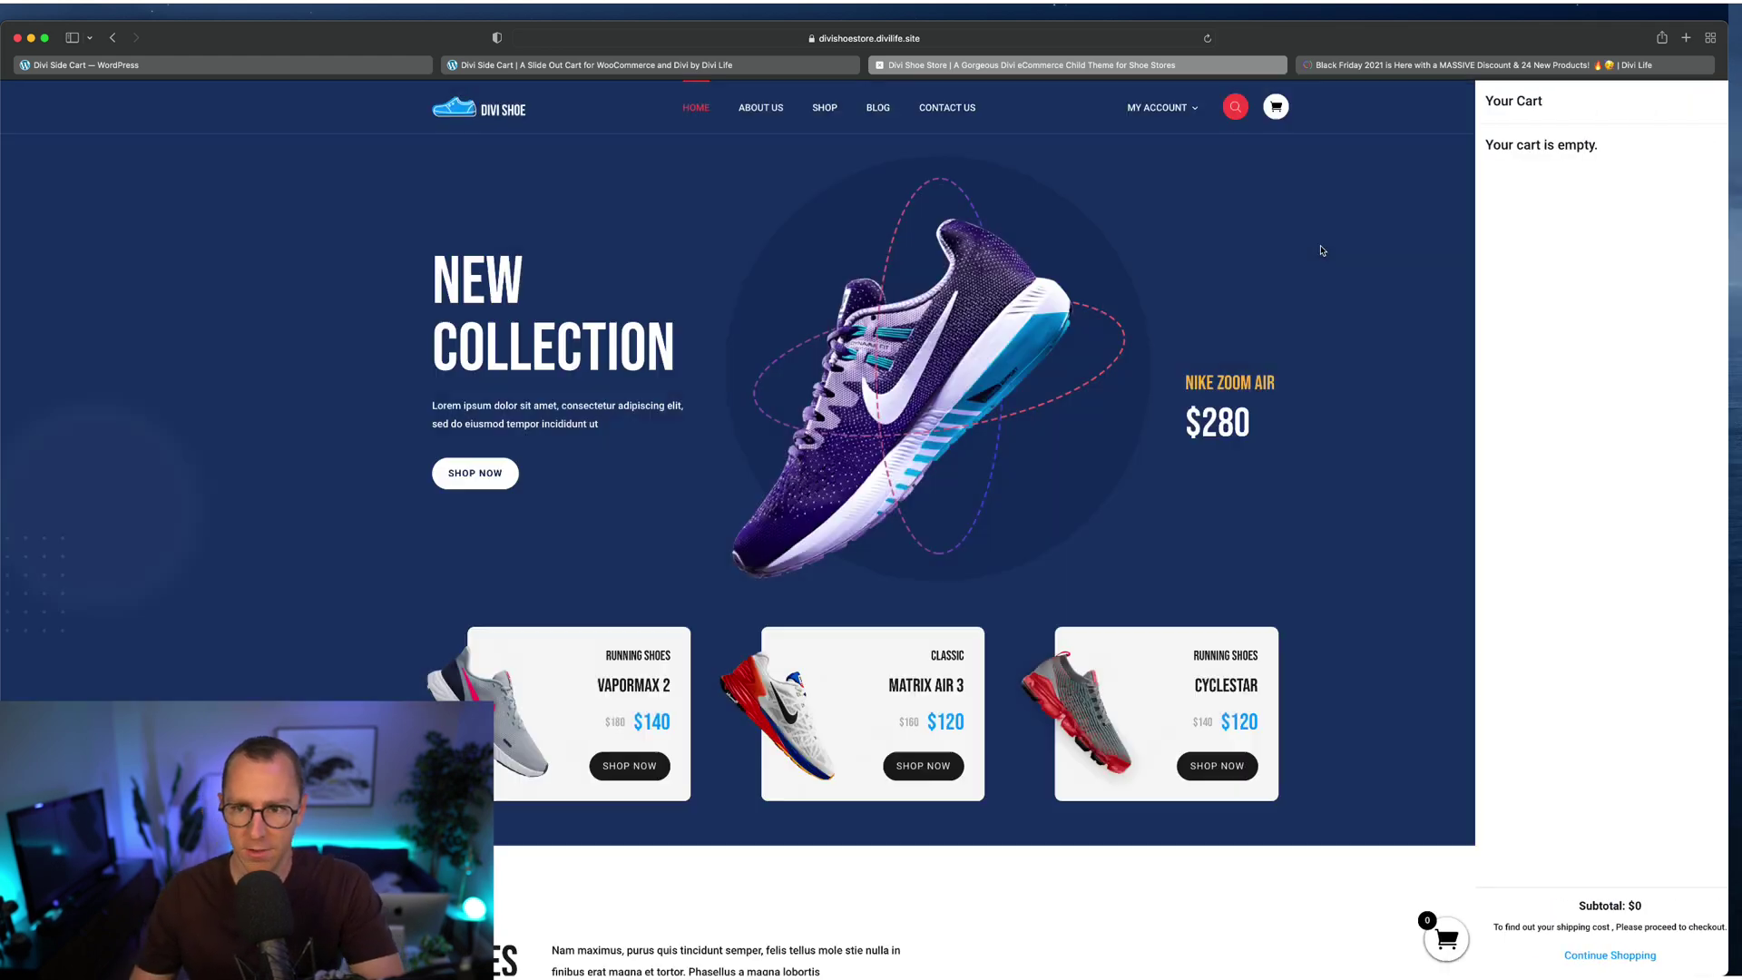
left_click(1322, 250)
scroll(326, 607, "down", 5)
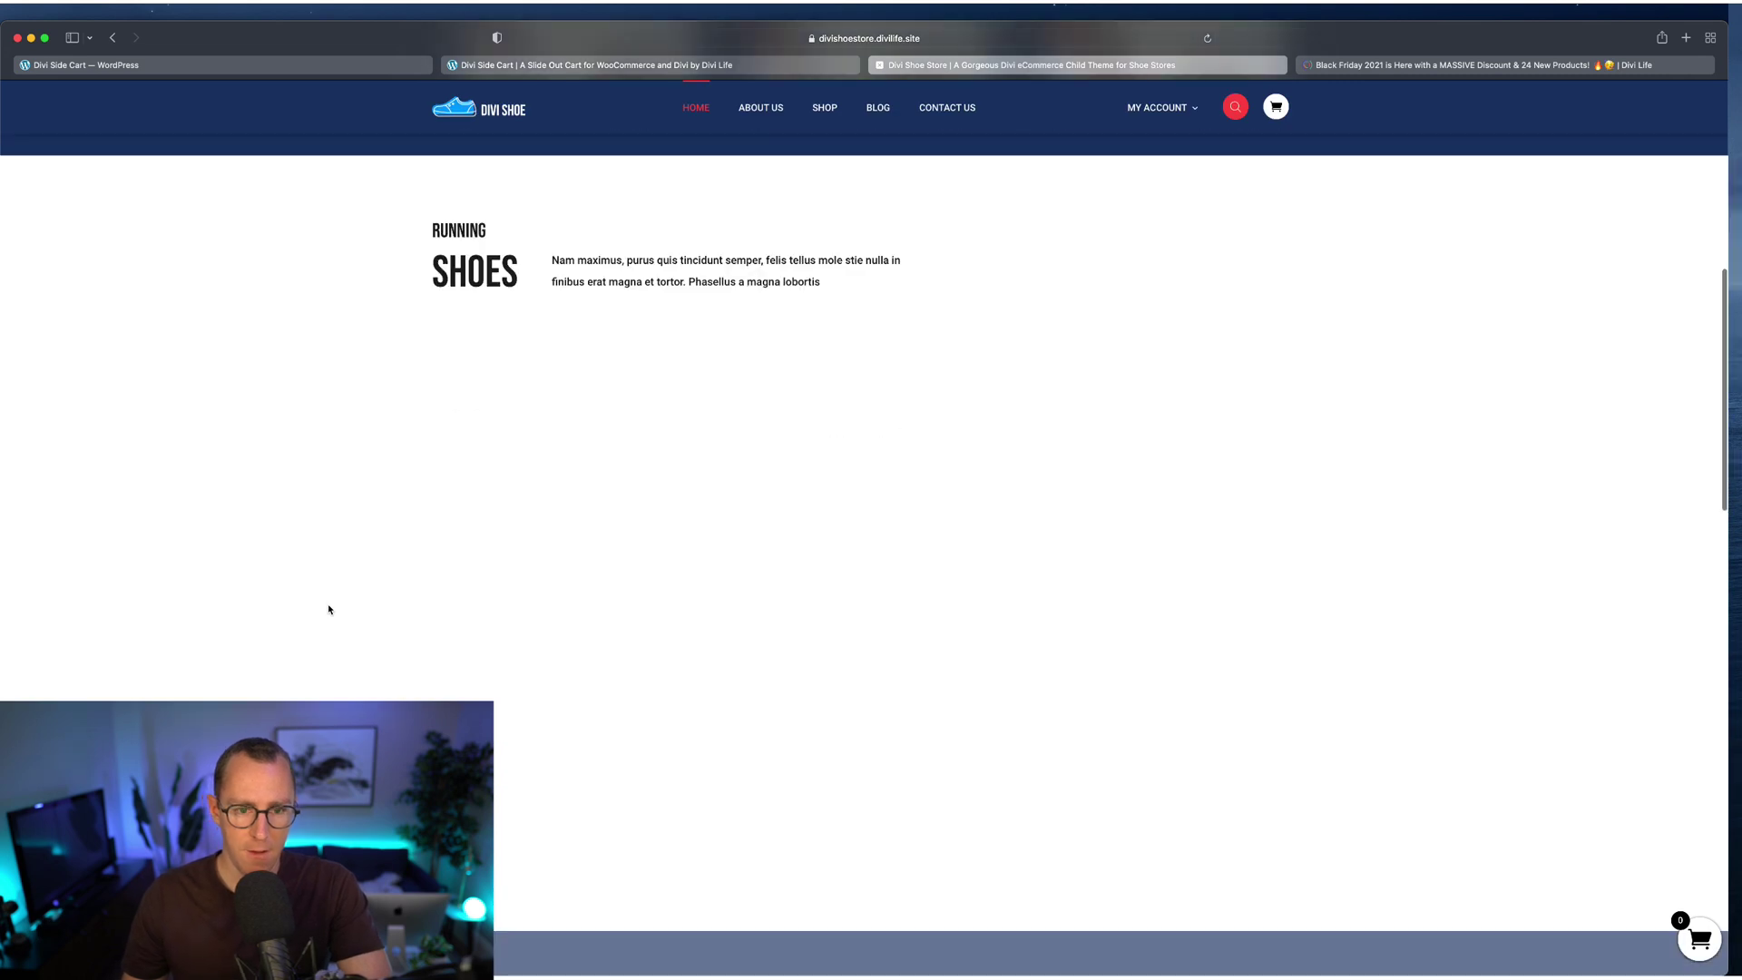
scroll(327, 602, "up", 8)
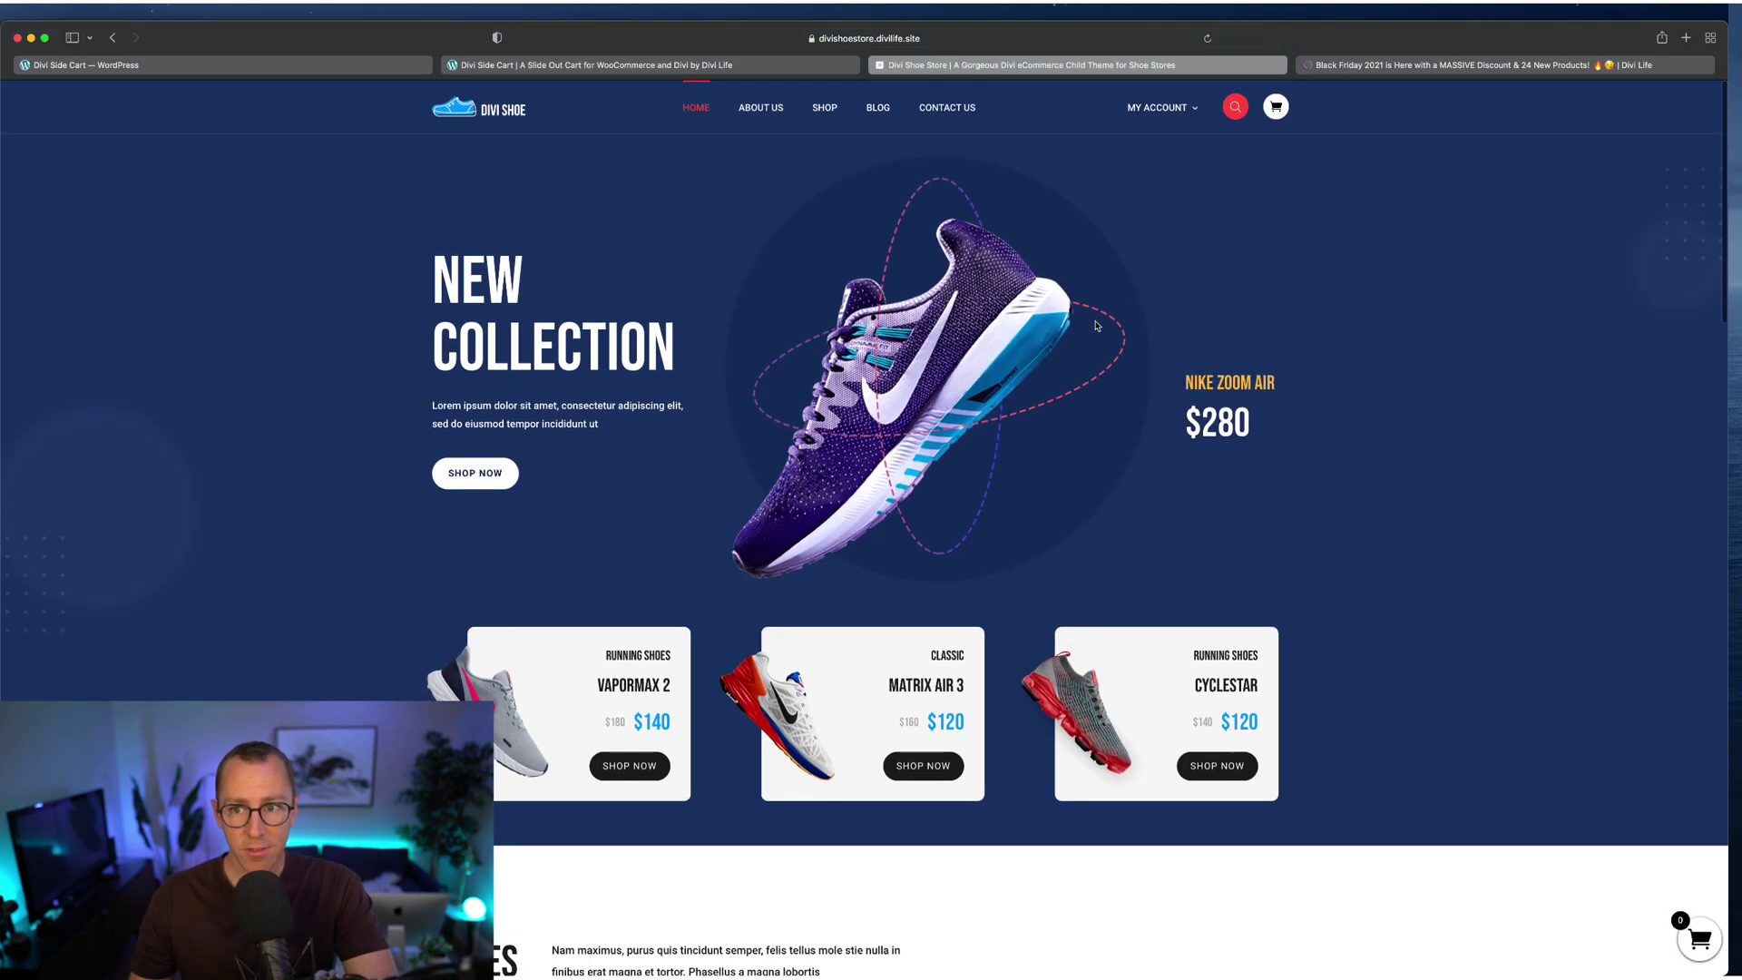
- Switch to the Divi Life Black Friday 2021 post and scroll down through it
left_click(1467, 60)
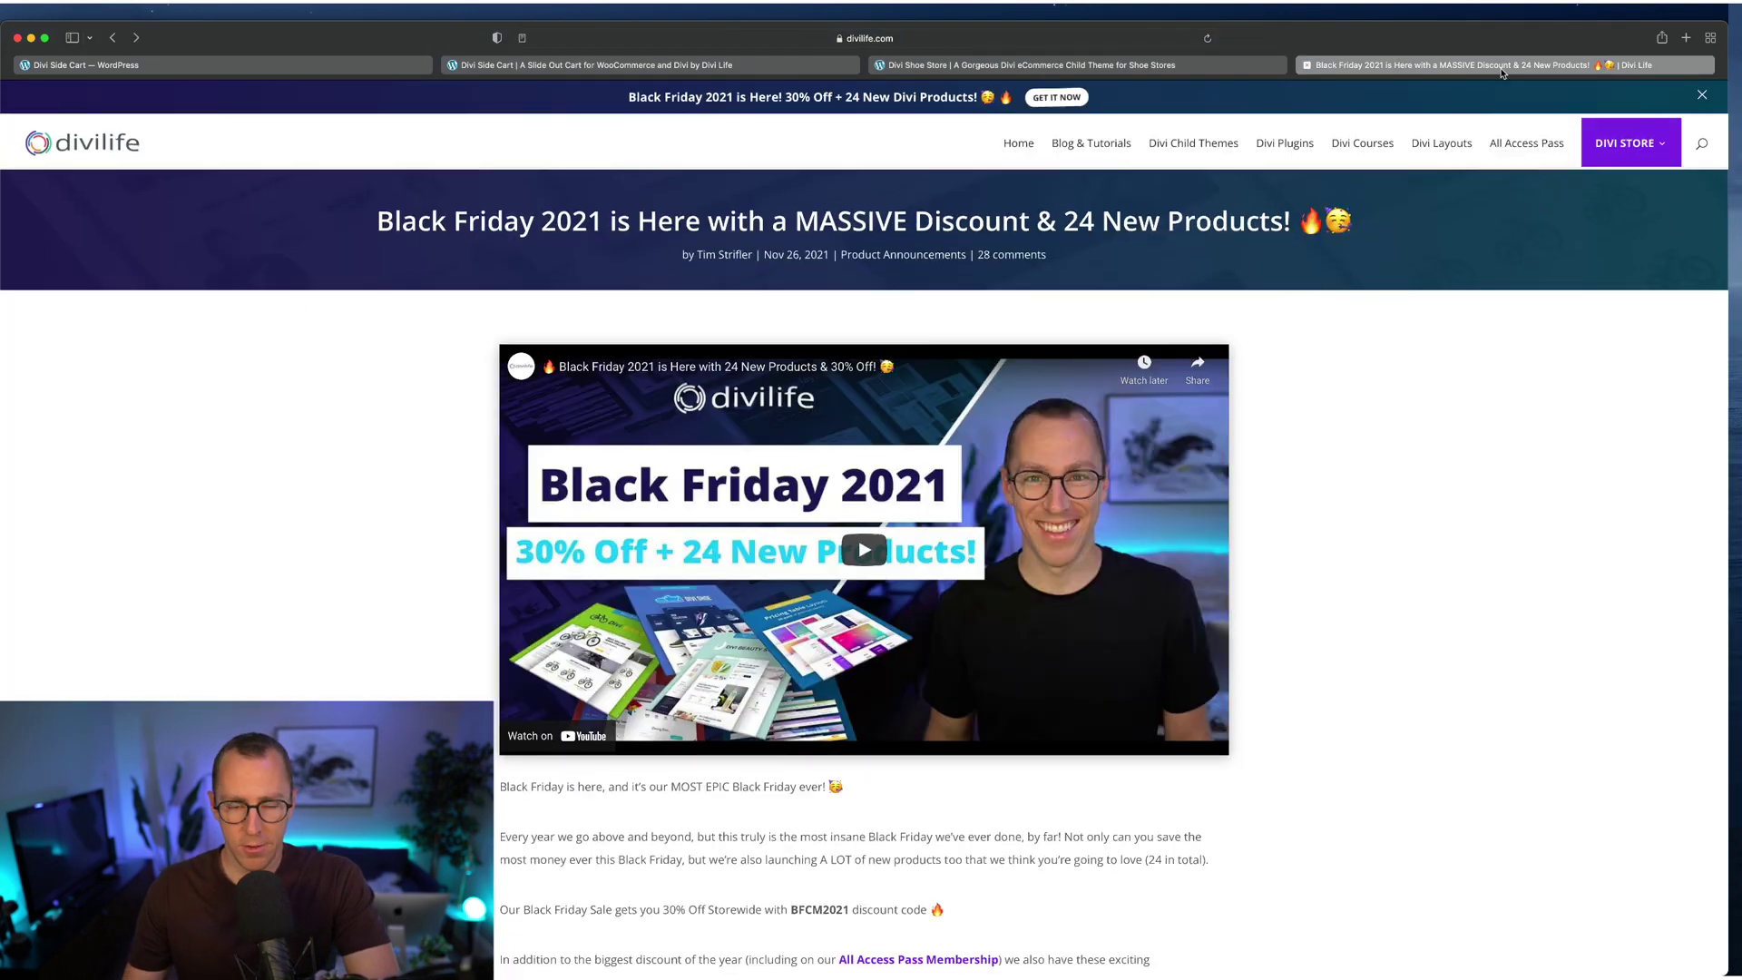
scroll(233, 604, "down", 1)
scroll(233, 605, "down", 15)
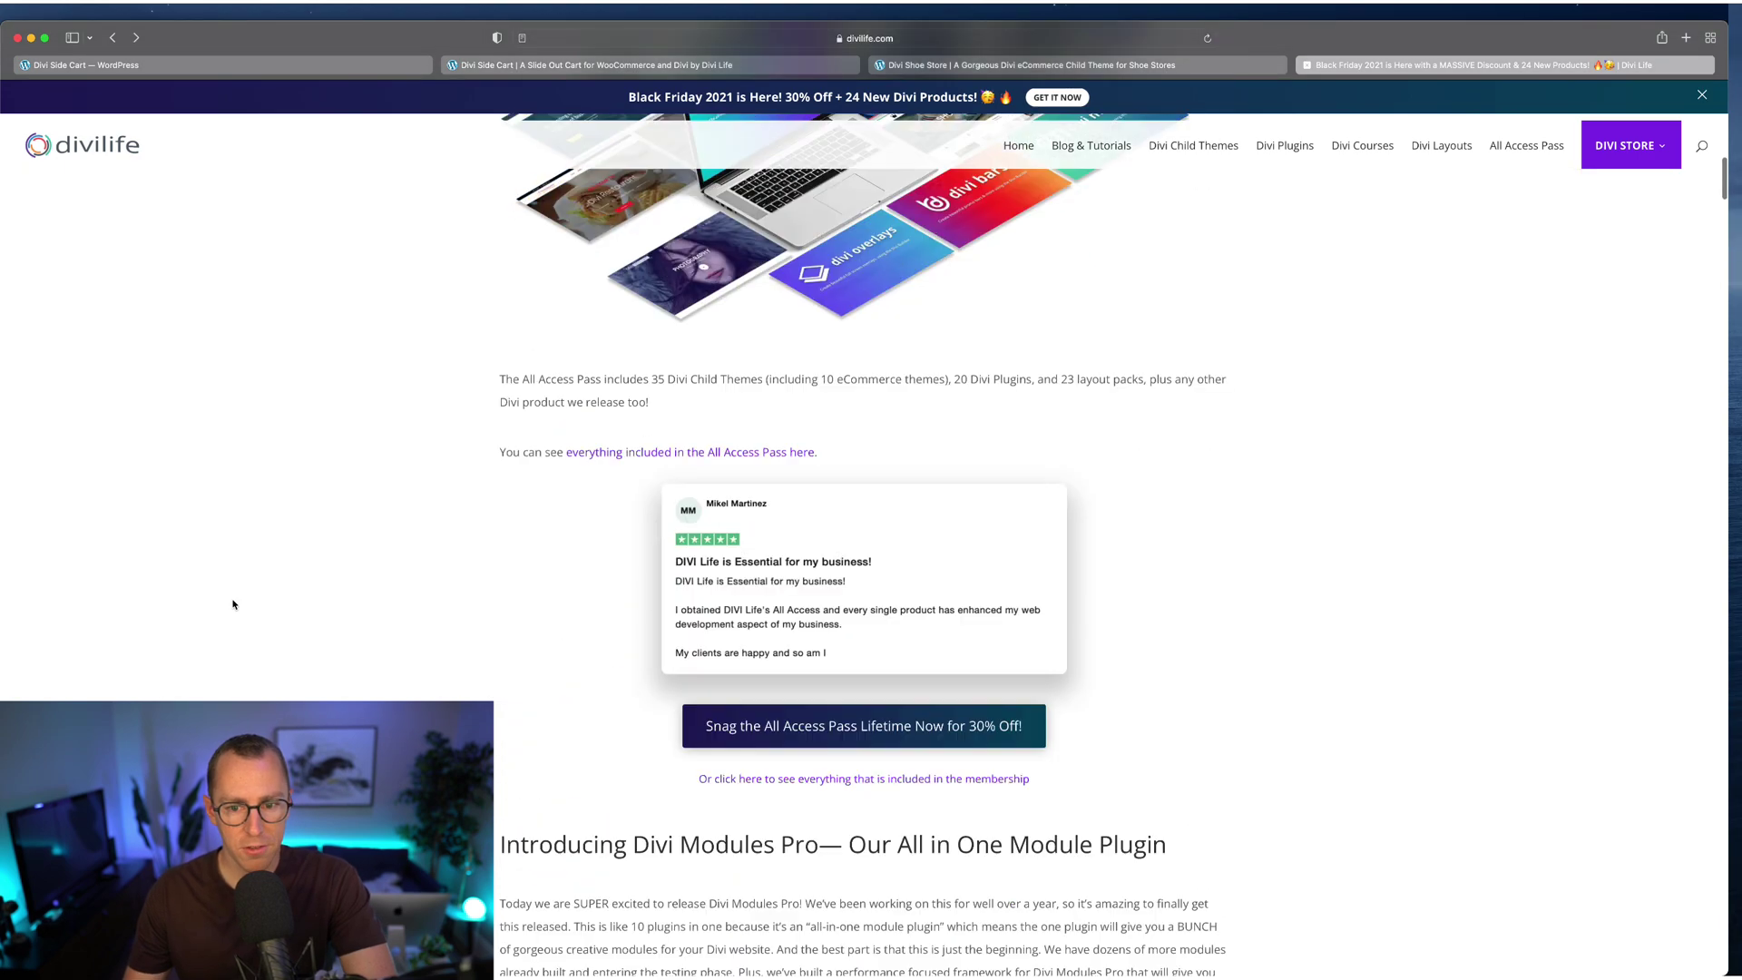
scroll(1108, 608, "down", 10)
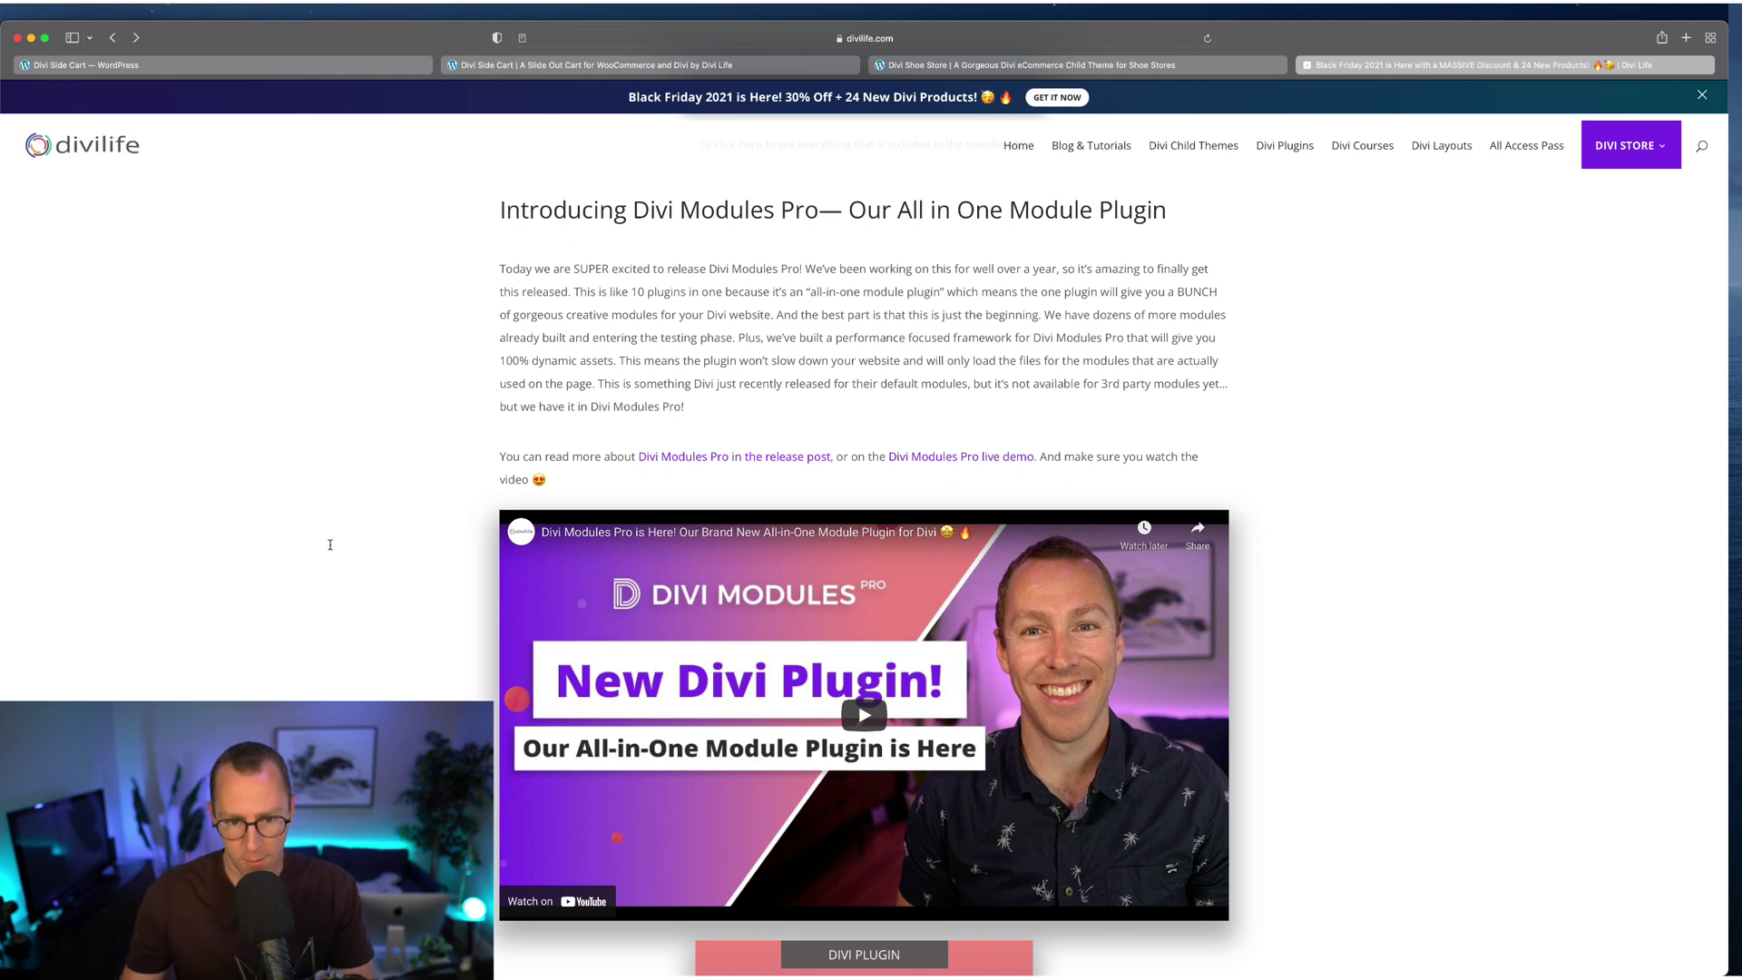
scroll(157, 637, "down", 3)
scroll(863, 544, "down", 5)
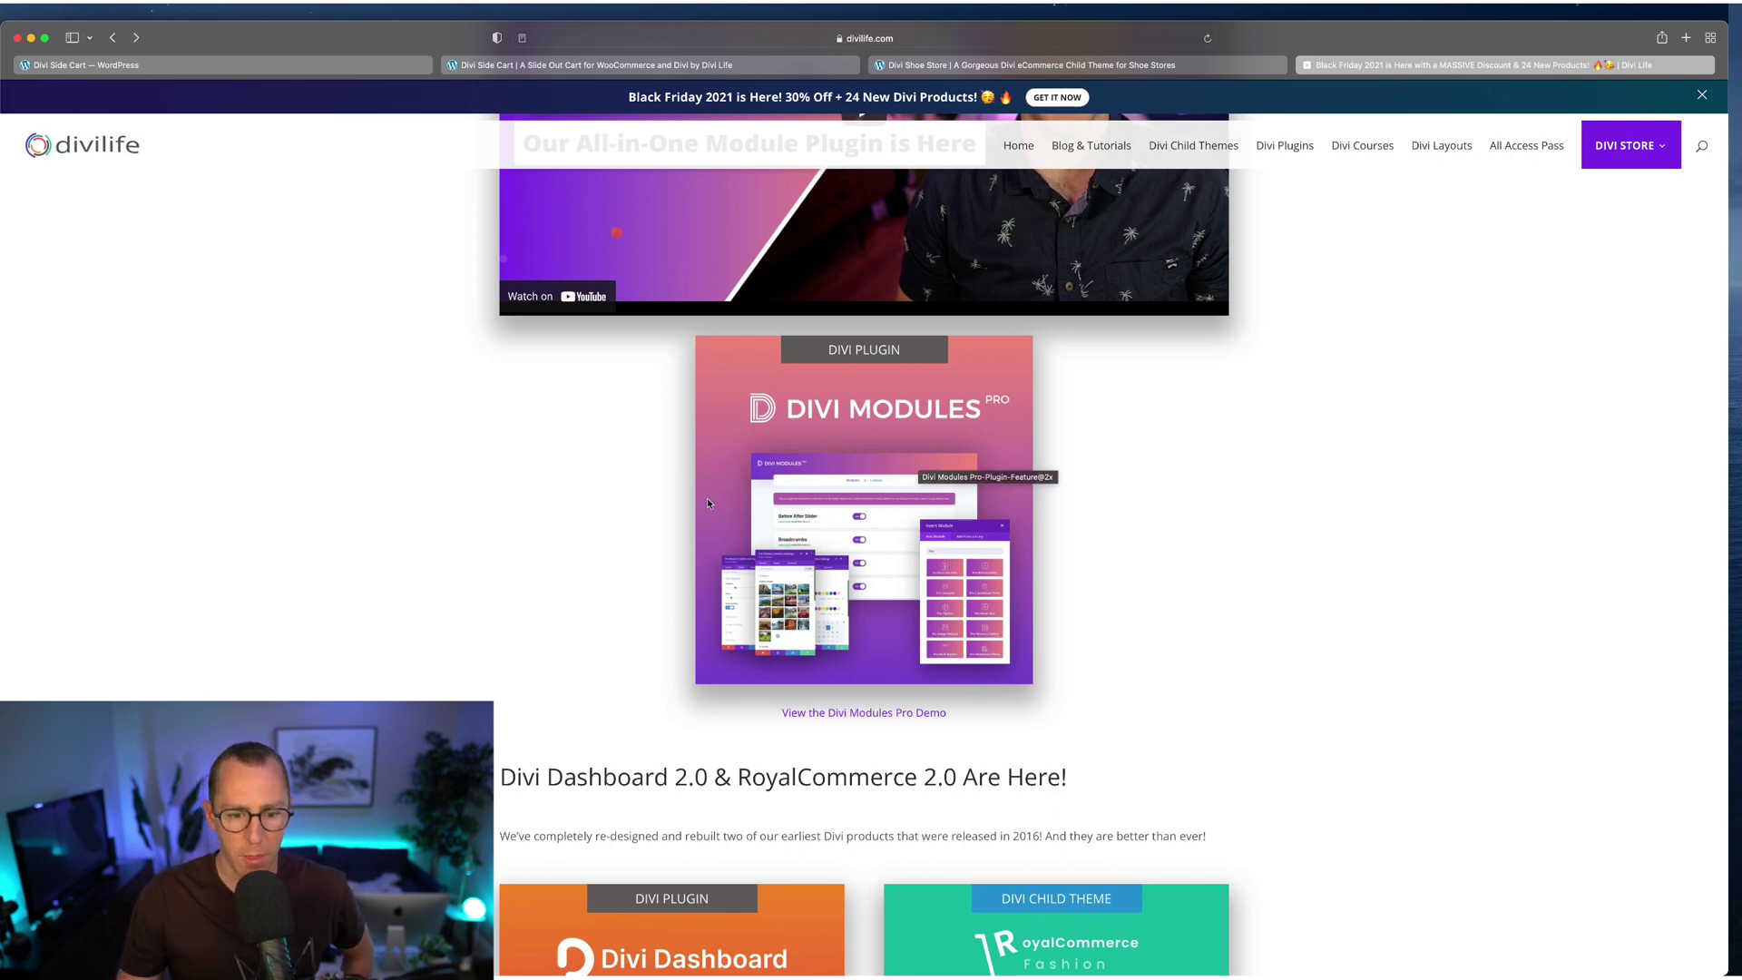
scroll(320, 670, "down", 4)
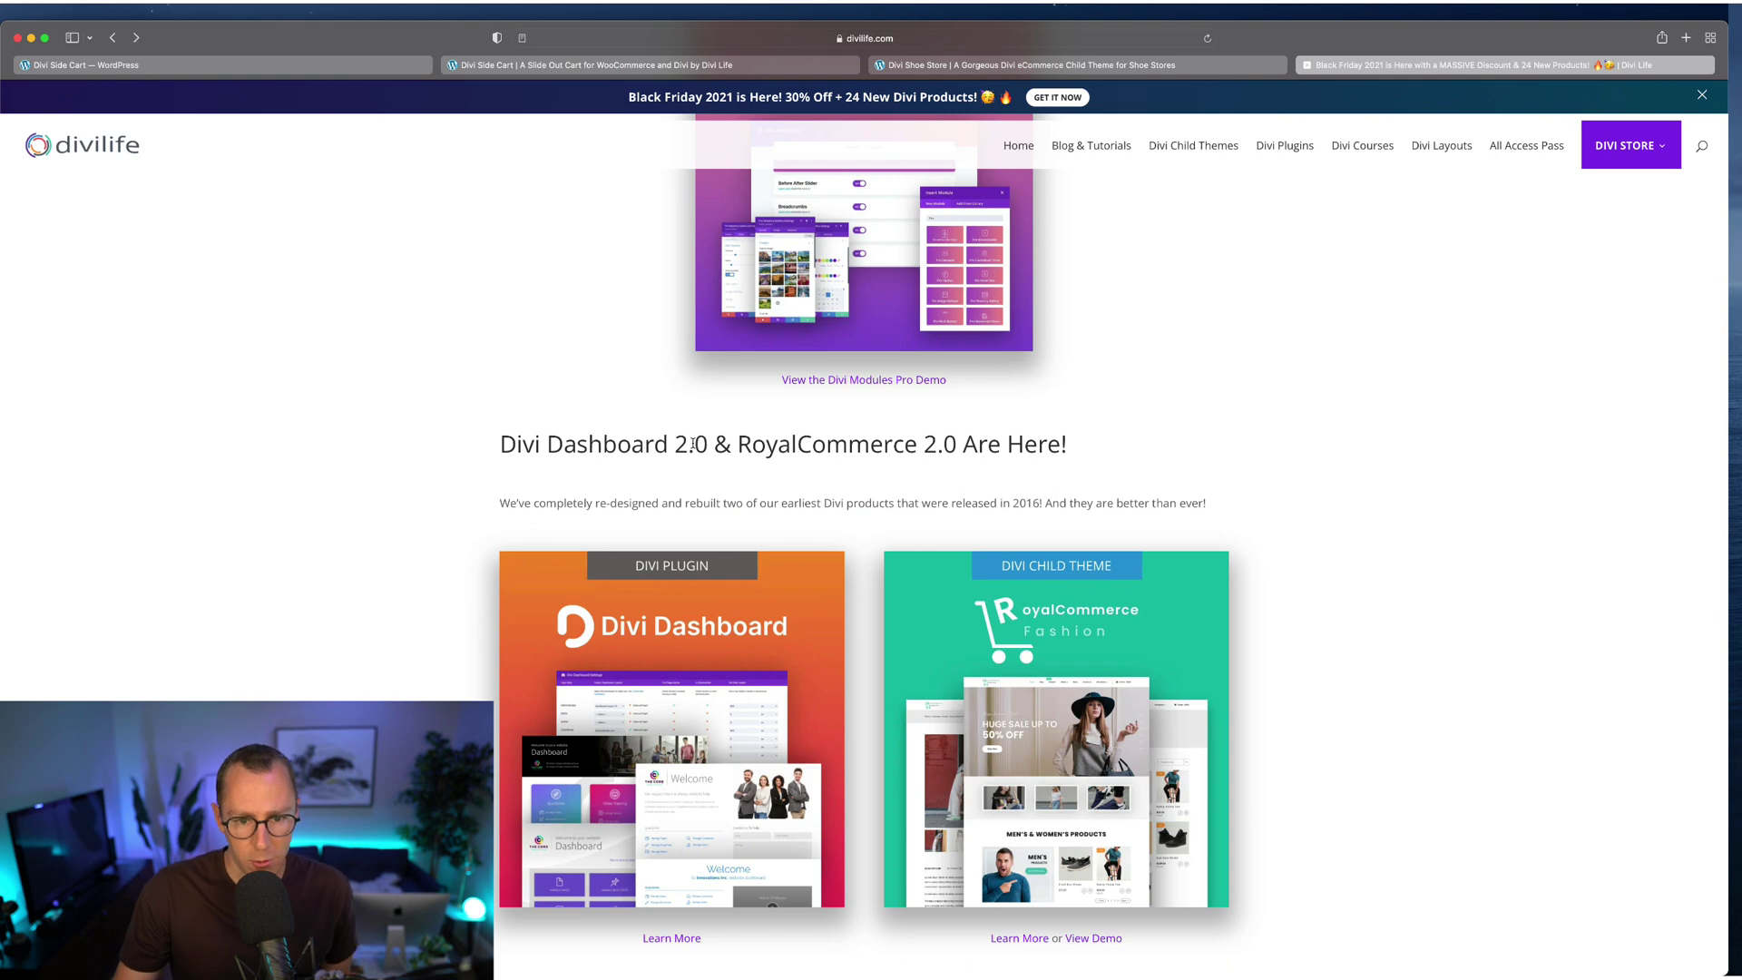
- Highlight the 'Divi Dashboard 2.0' heading, then continue down to the Black Friday Bundle
left_click_drag(712, 443, 494, 432)
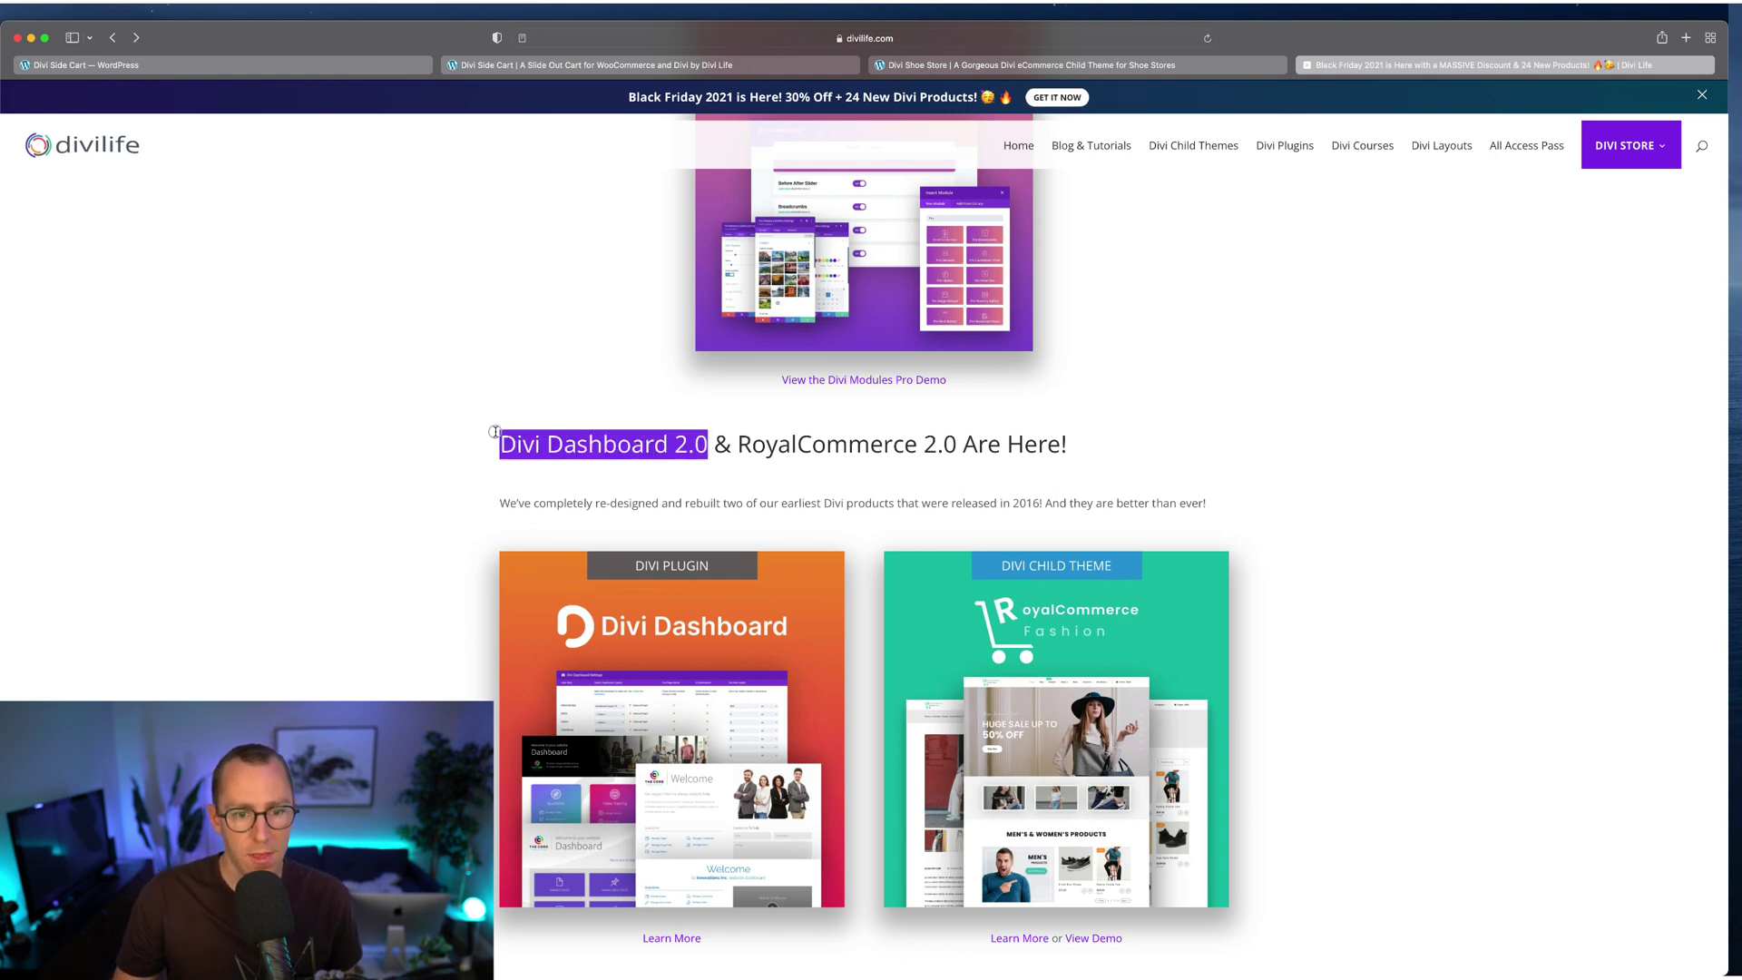
scroll(495, 434, "down", 2)
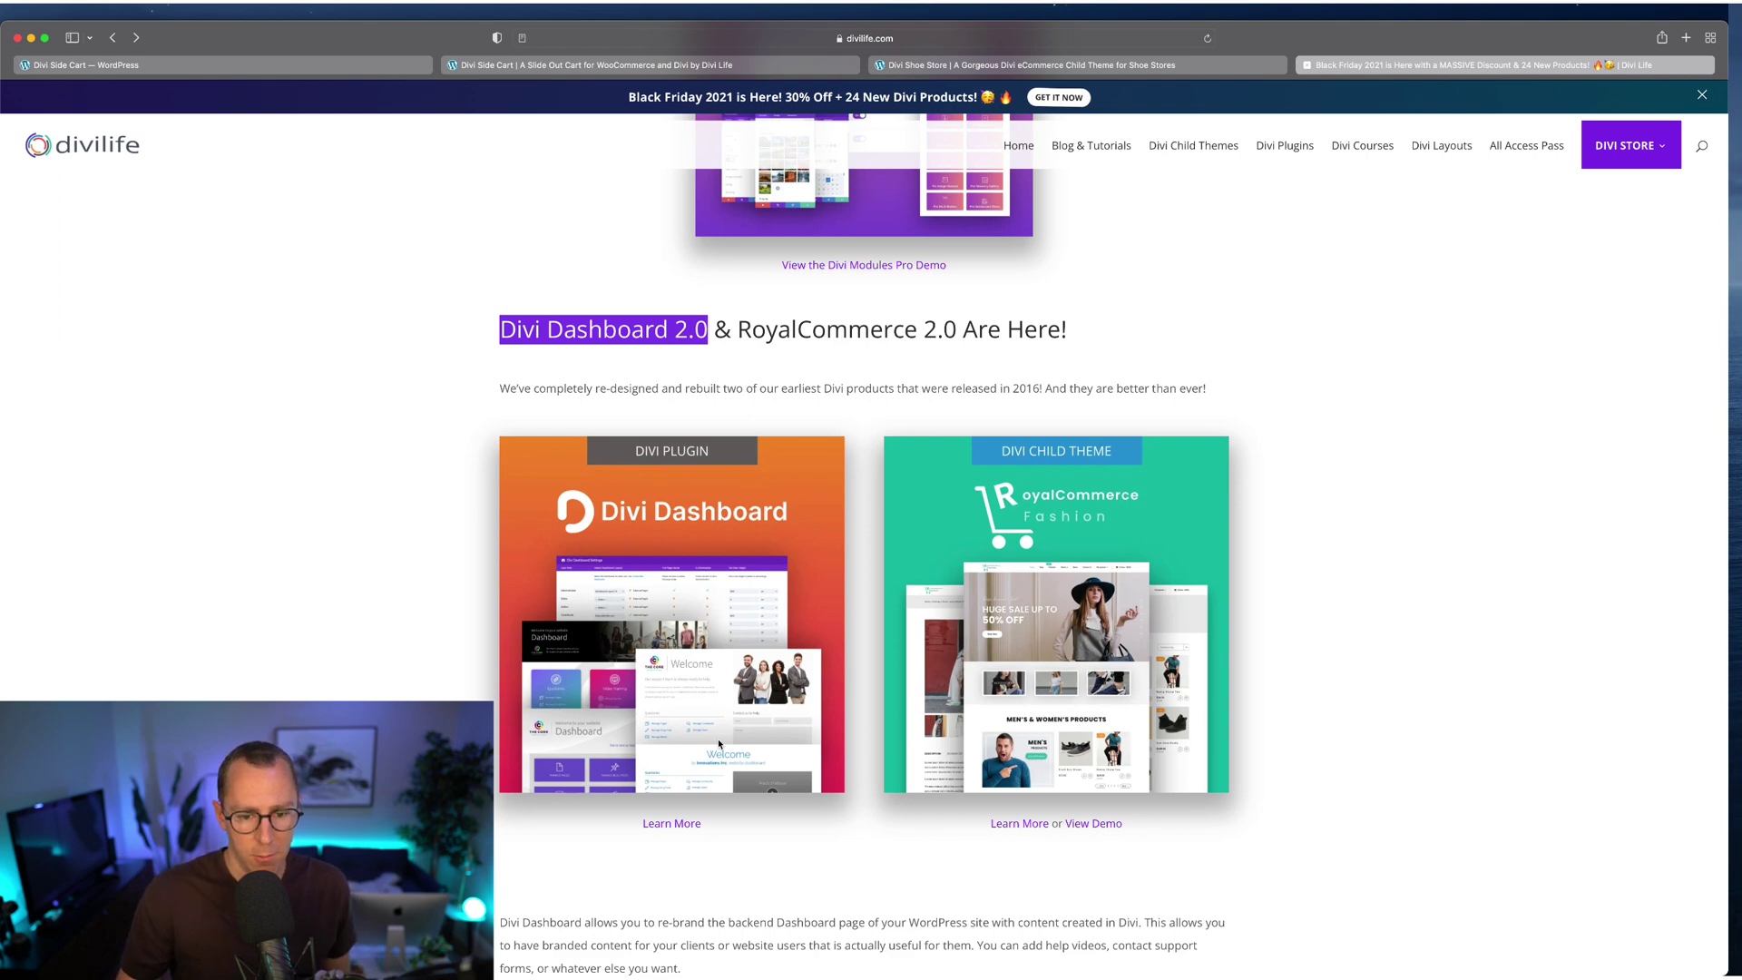
left_click(728, 851)
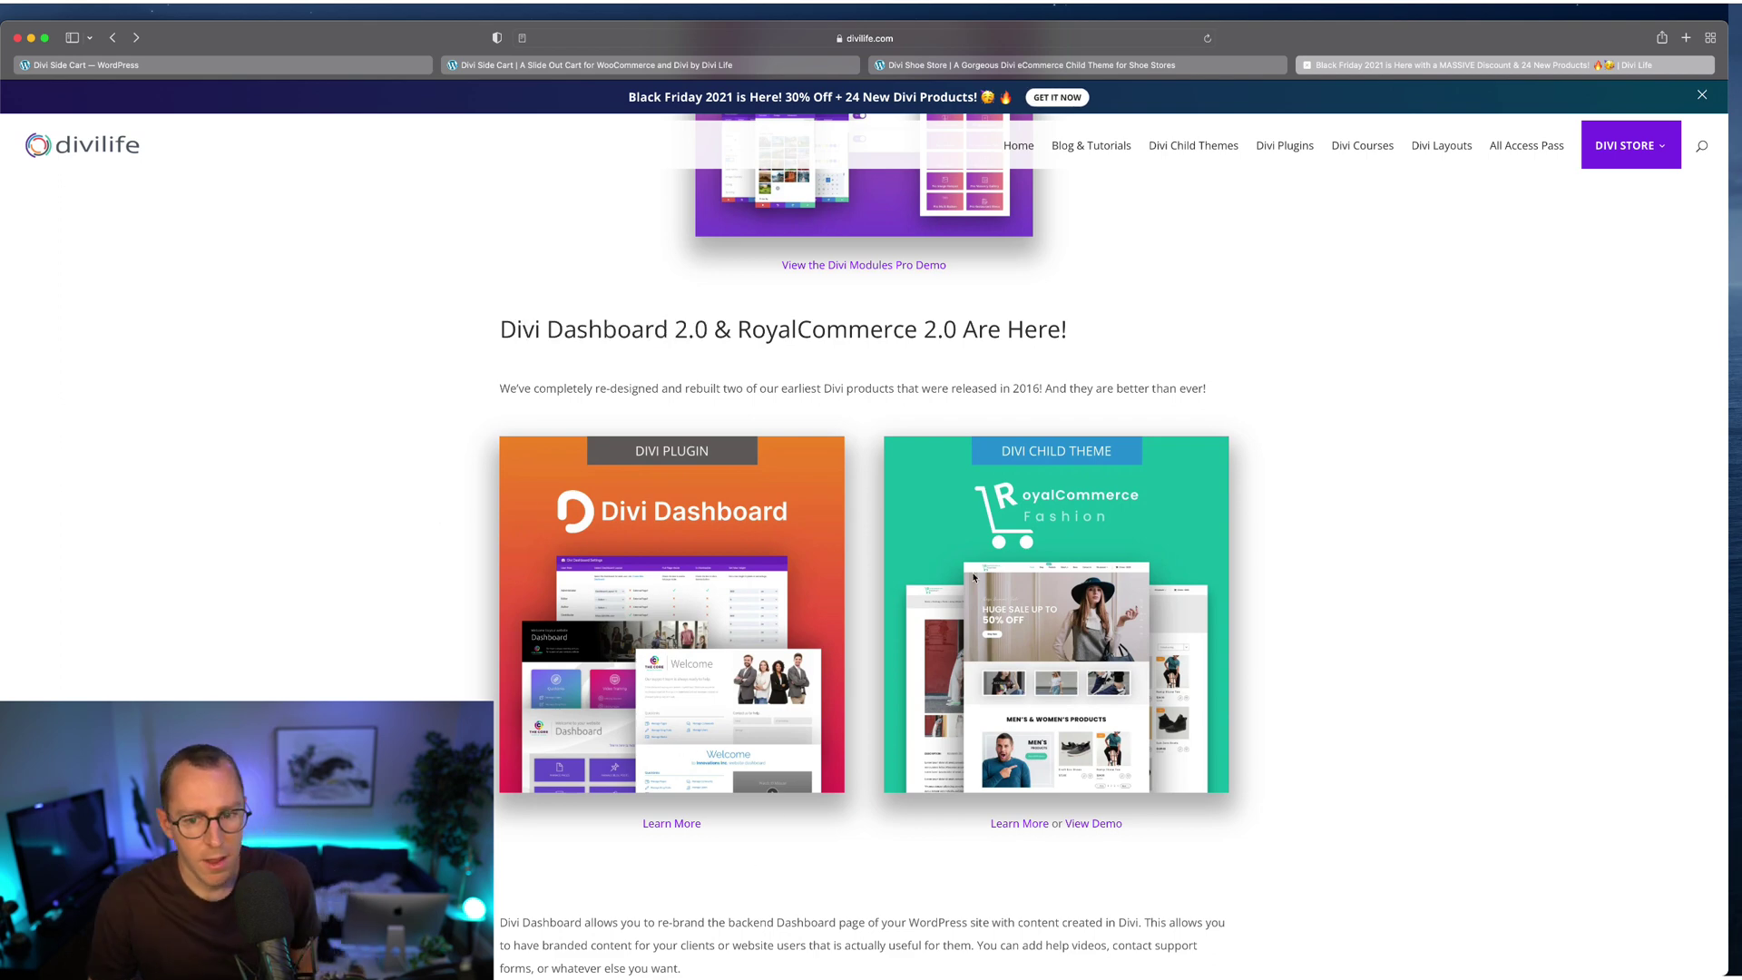
scroll(974, 577, "down", 15)
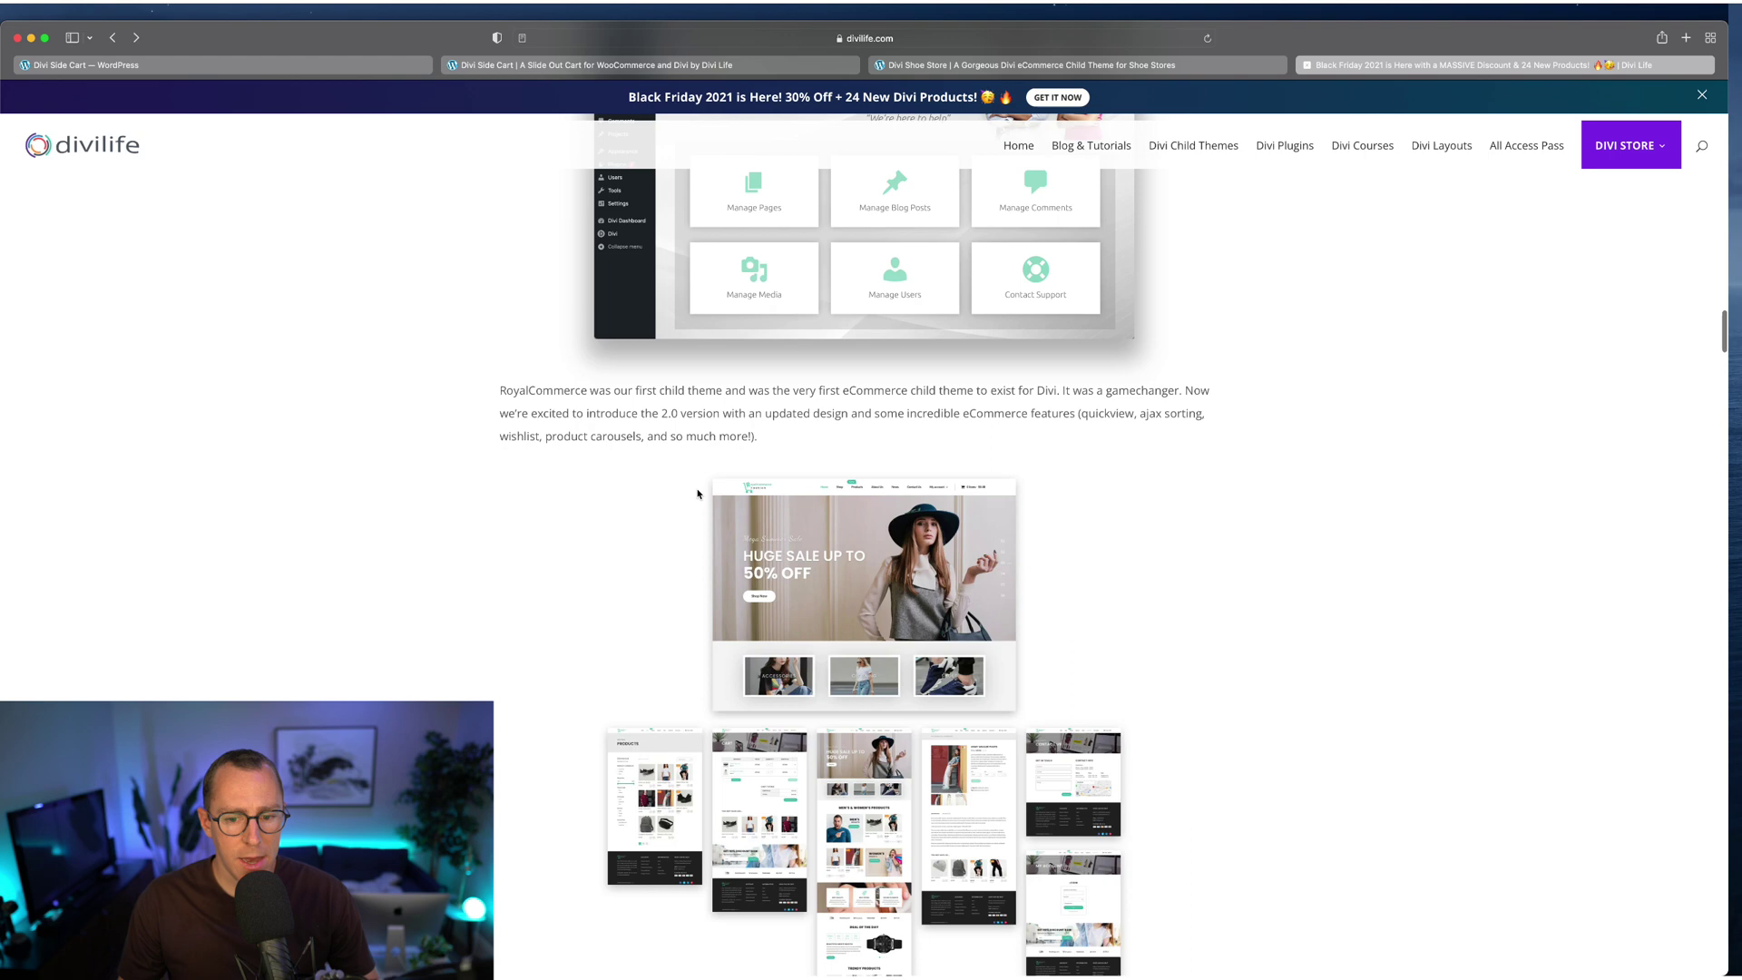
scroll(697, 493, "down", 10)
scroll(698, 491, "down", 5)
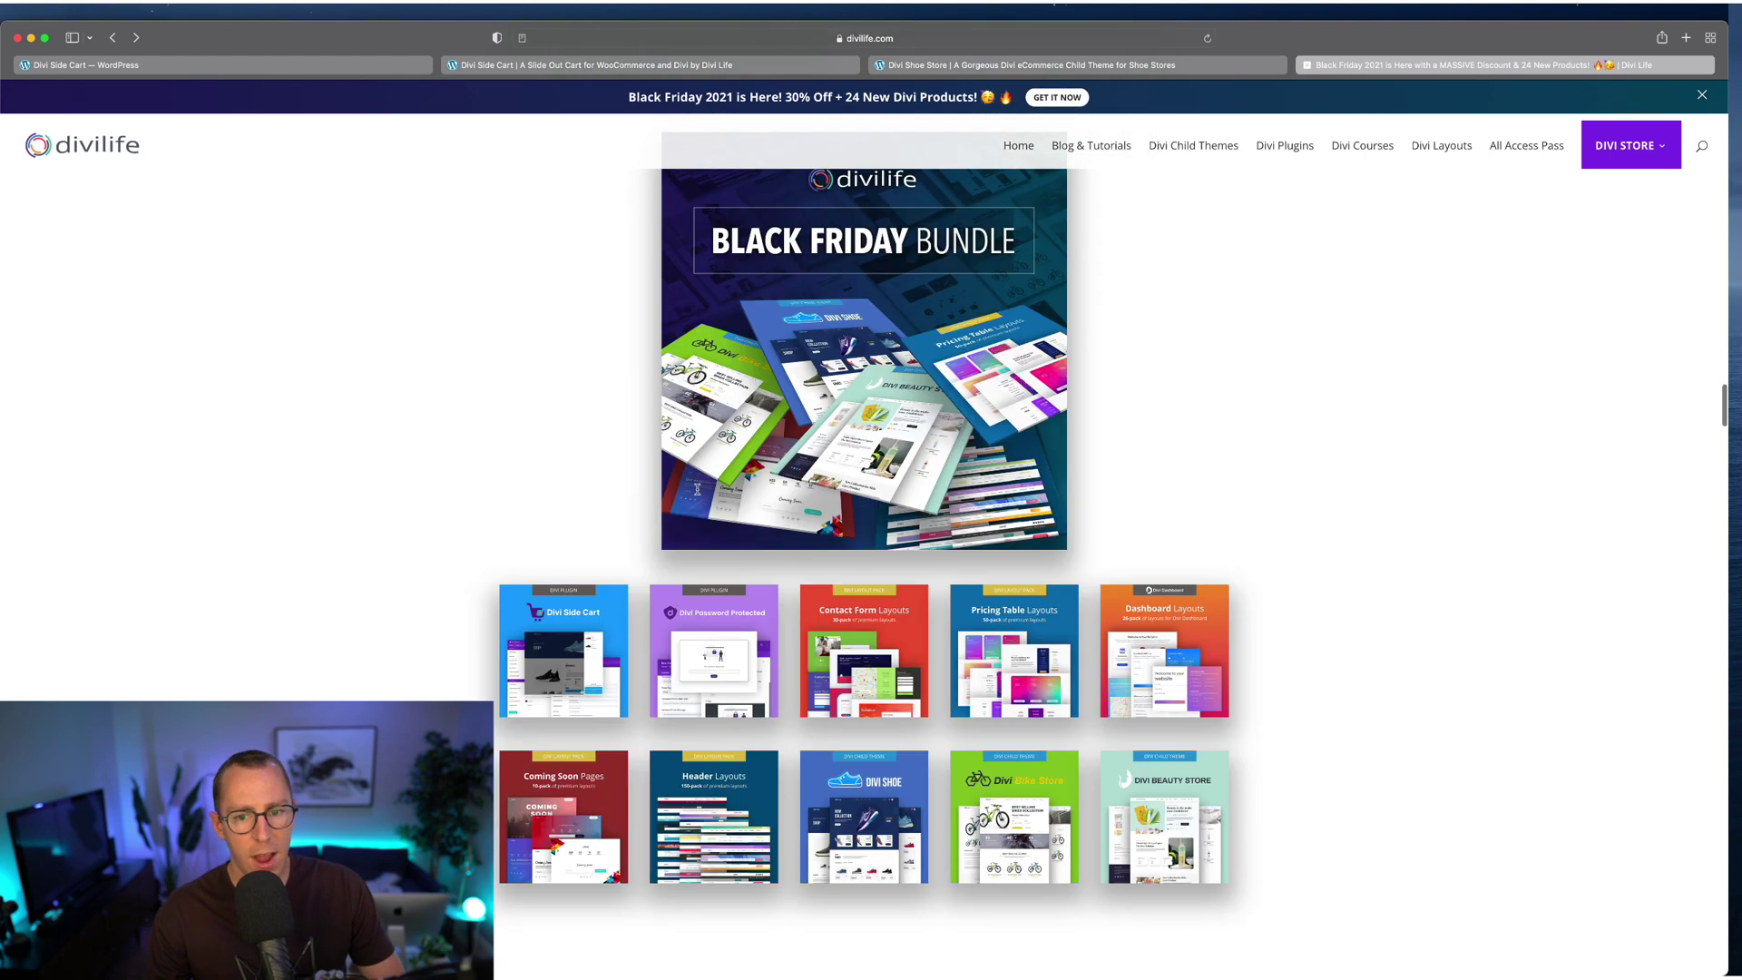
scroll(698, 490, "down", 1)
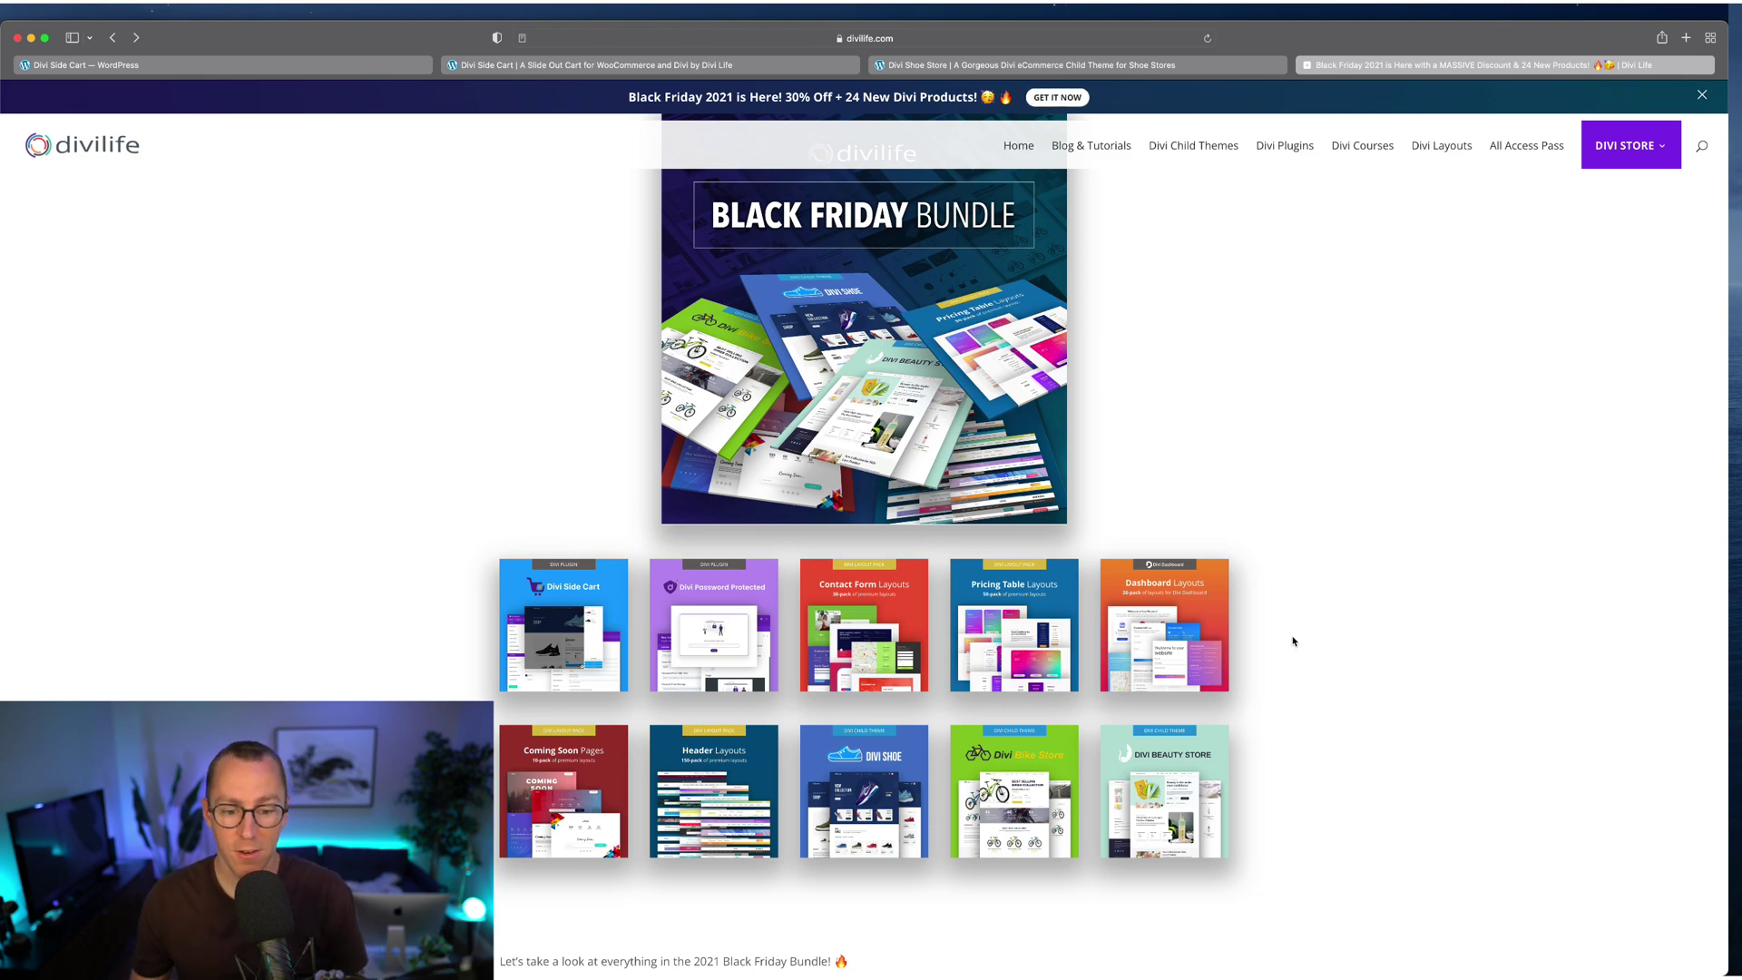
scroll(1293, 640, "down", 15)
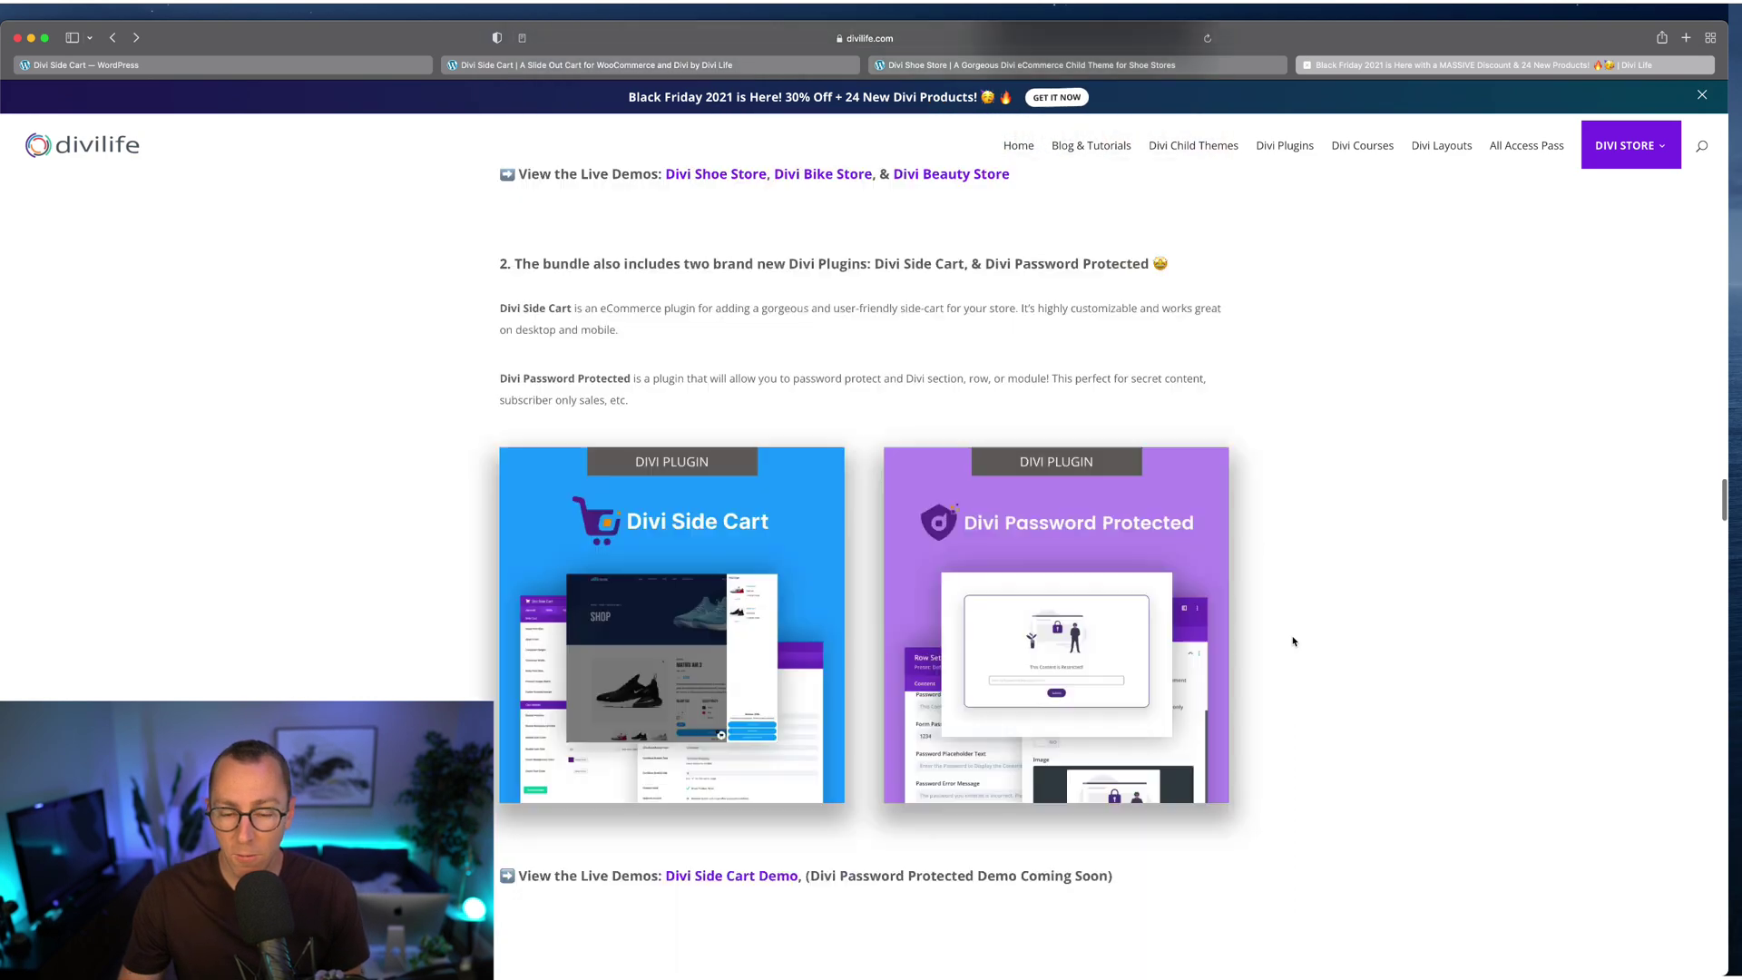
scroll(1293, 640, "down", 7)
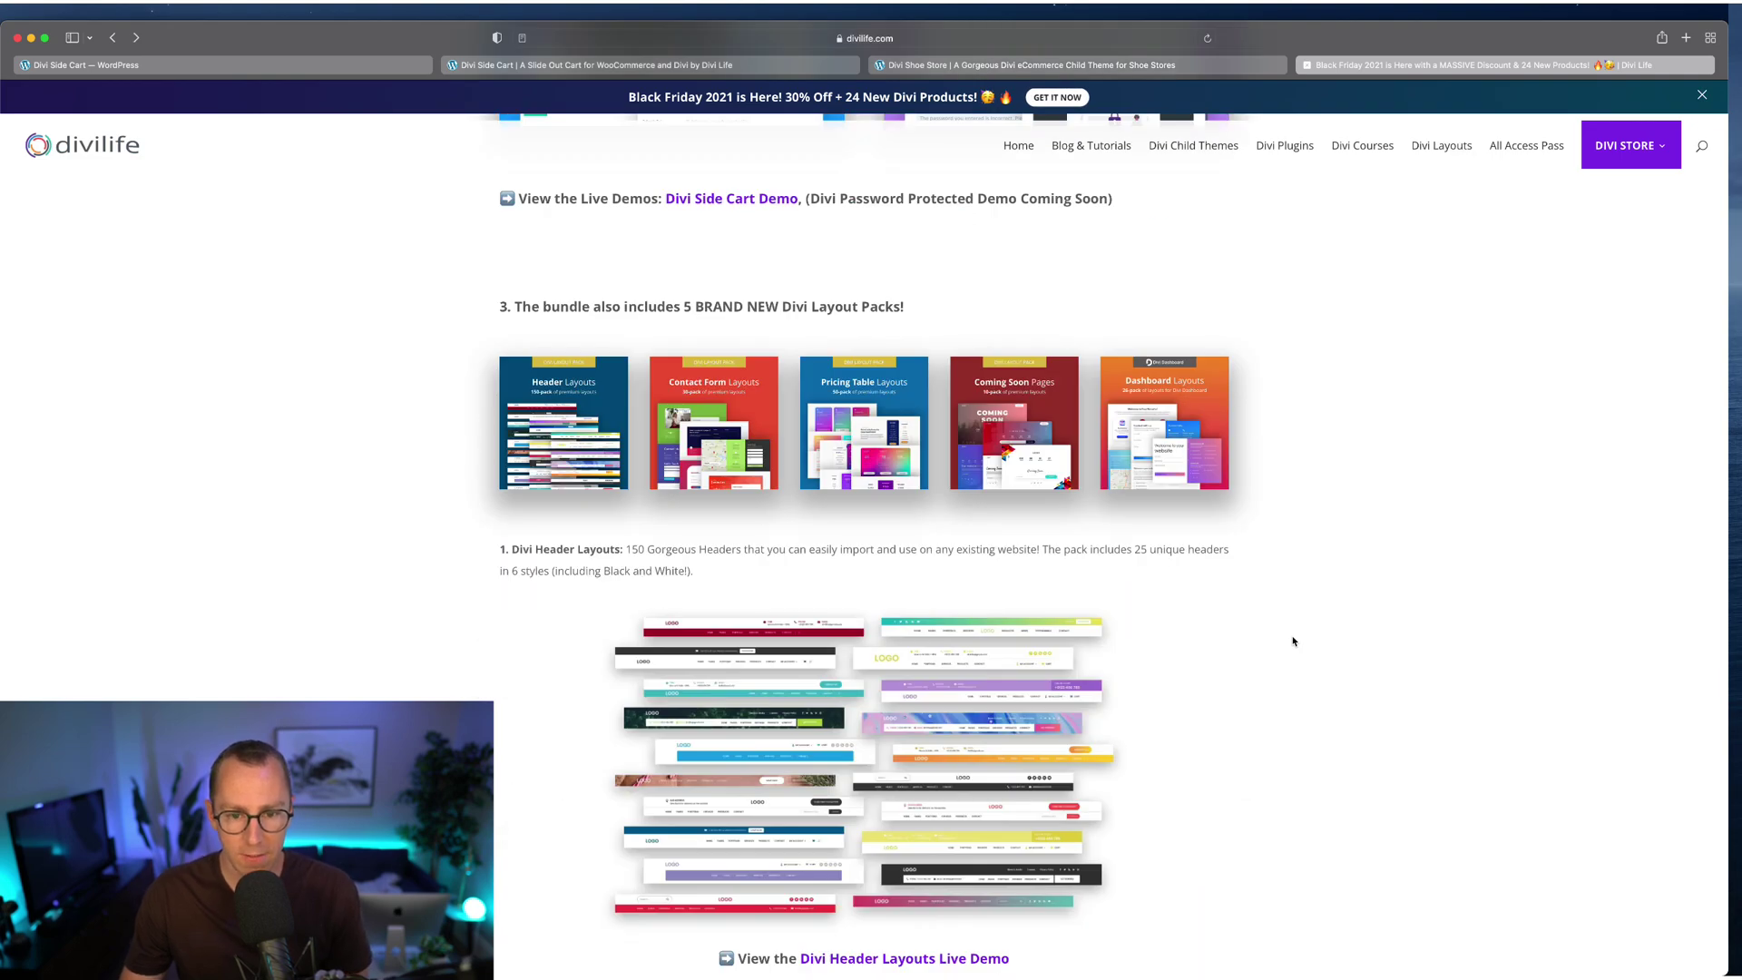
scroll(1292, 641, "down", 10)
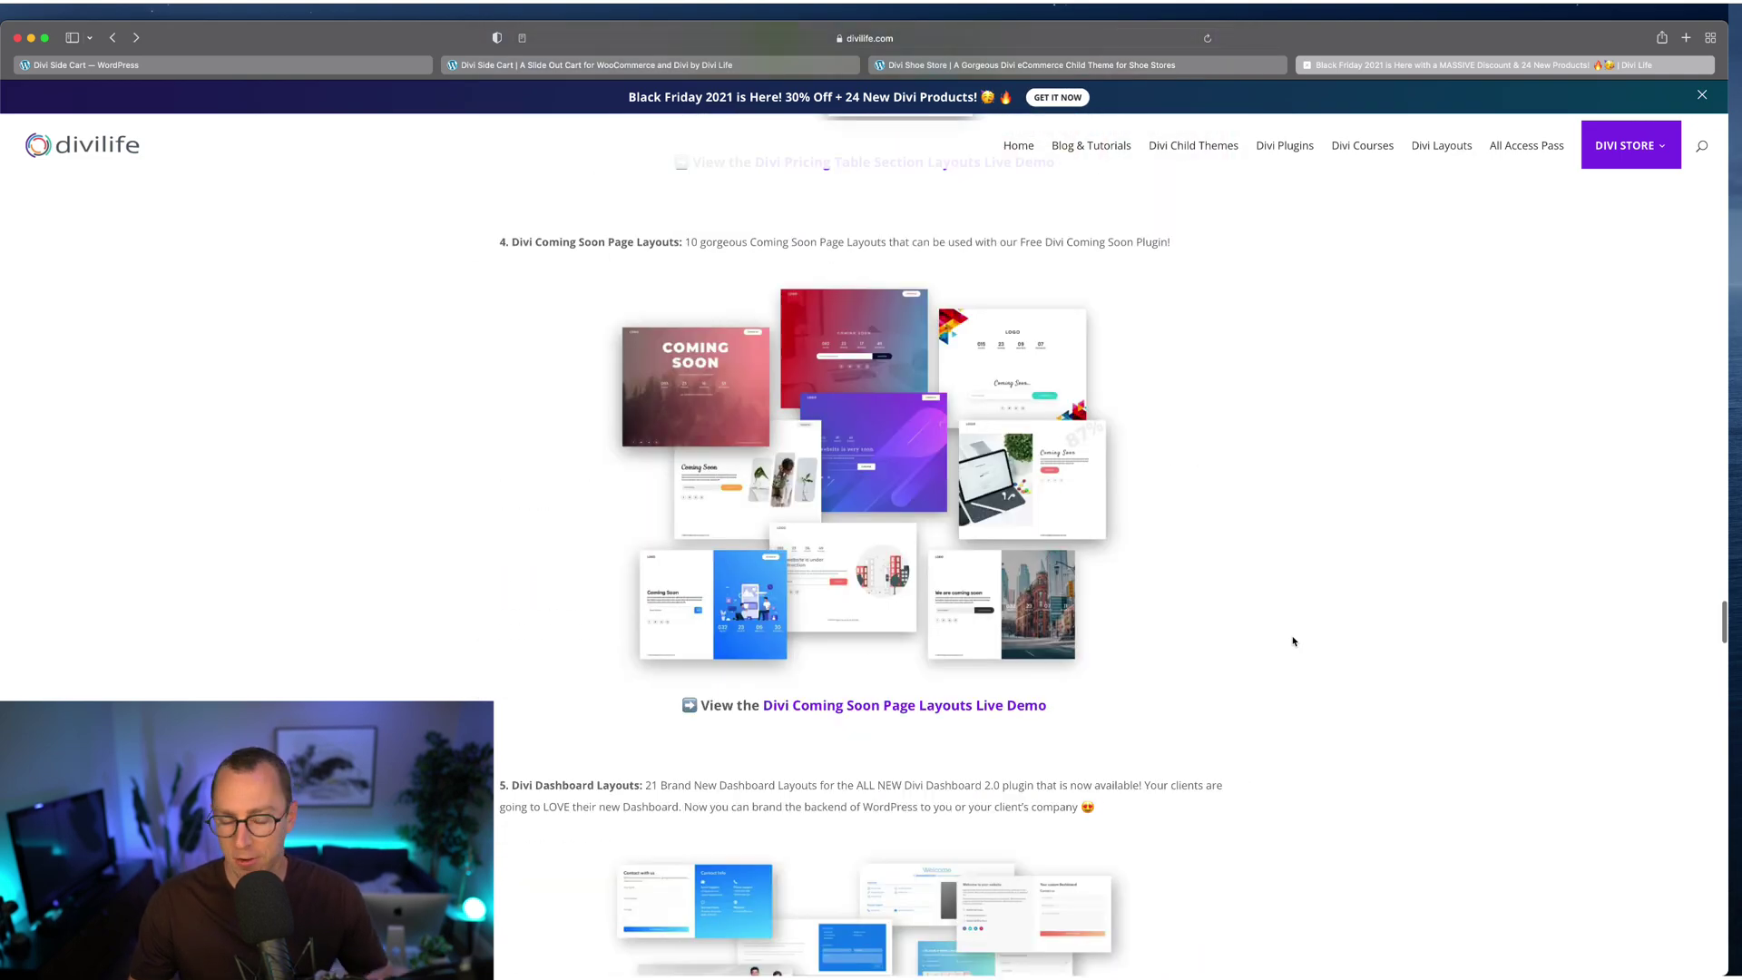
scroll(1292, 641, "up", 8)
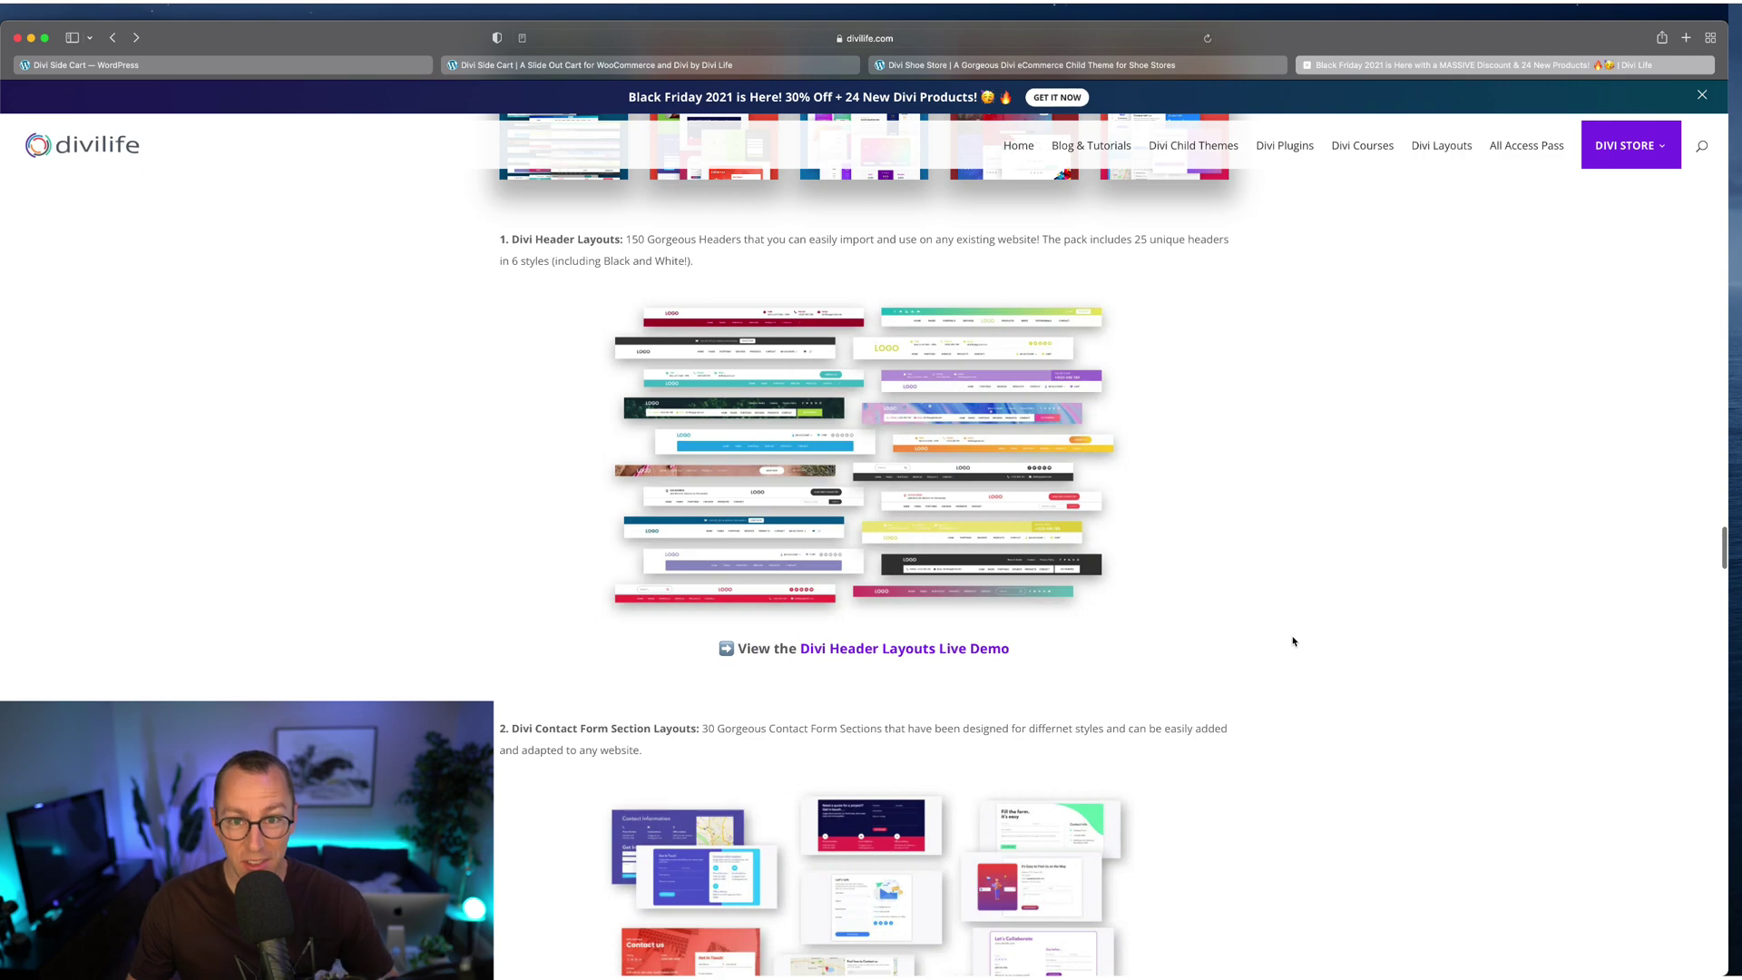
scroll(1292, 640, "up", 8)
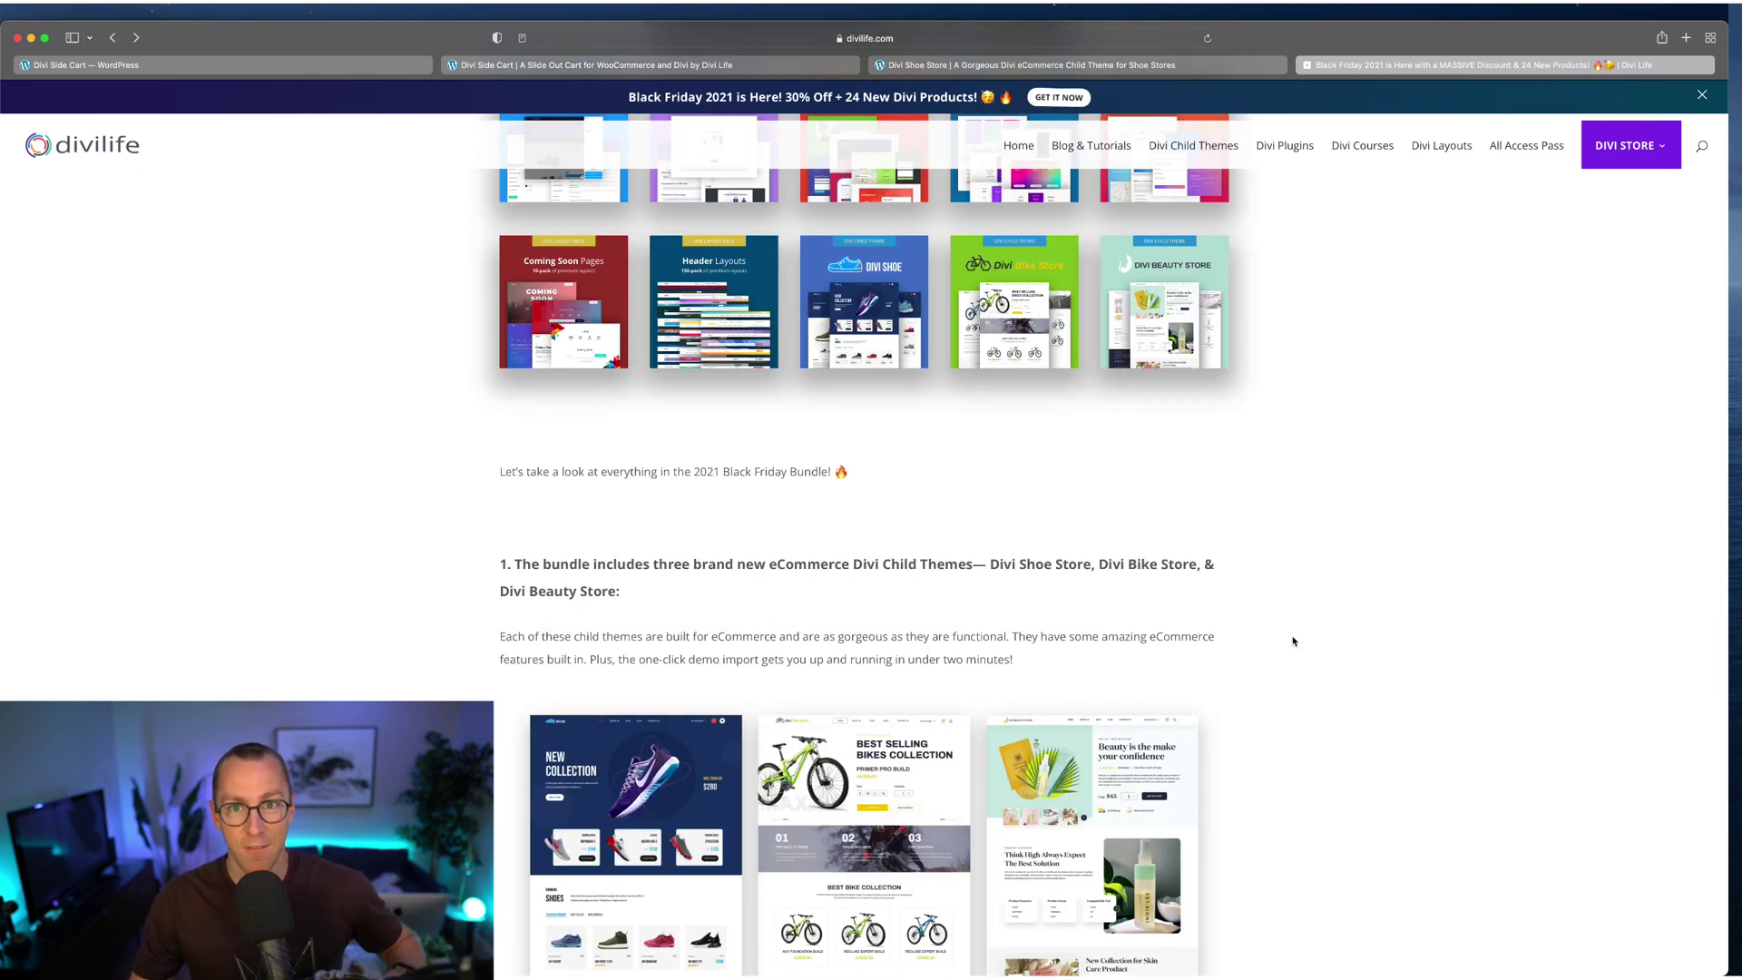
scroll(1293, 640, "up", 15)
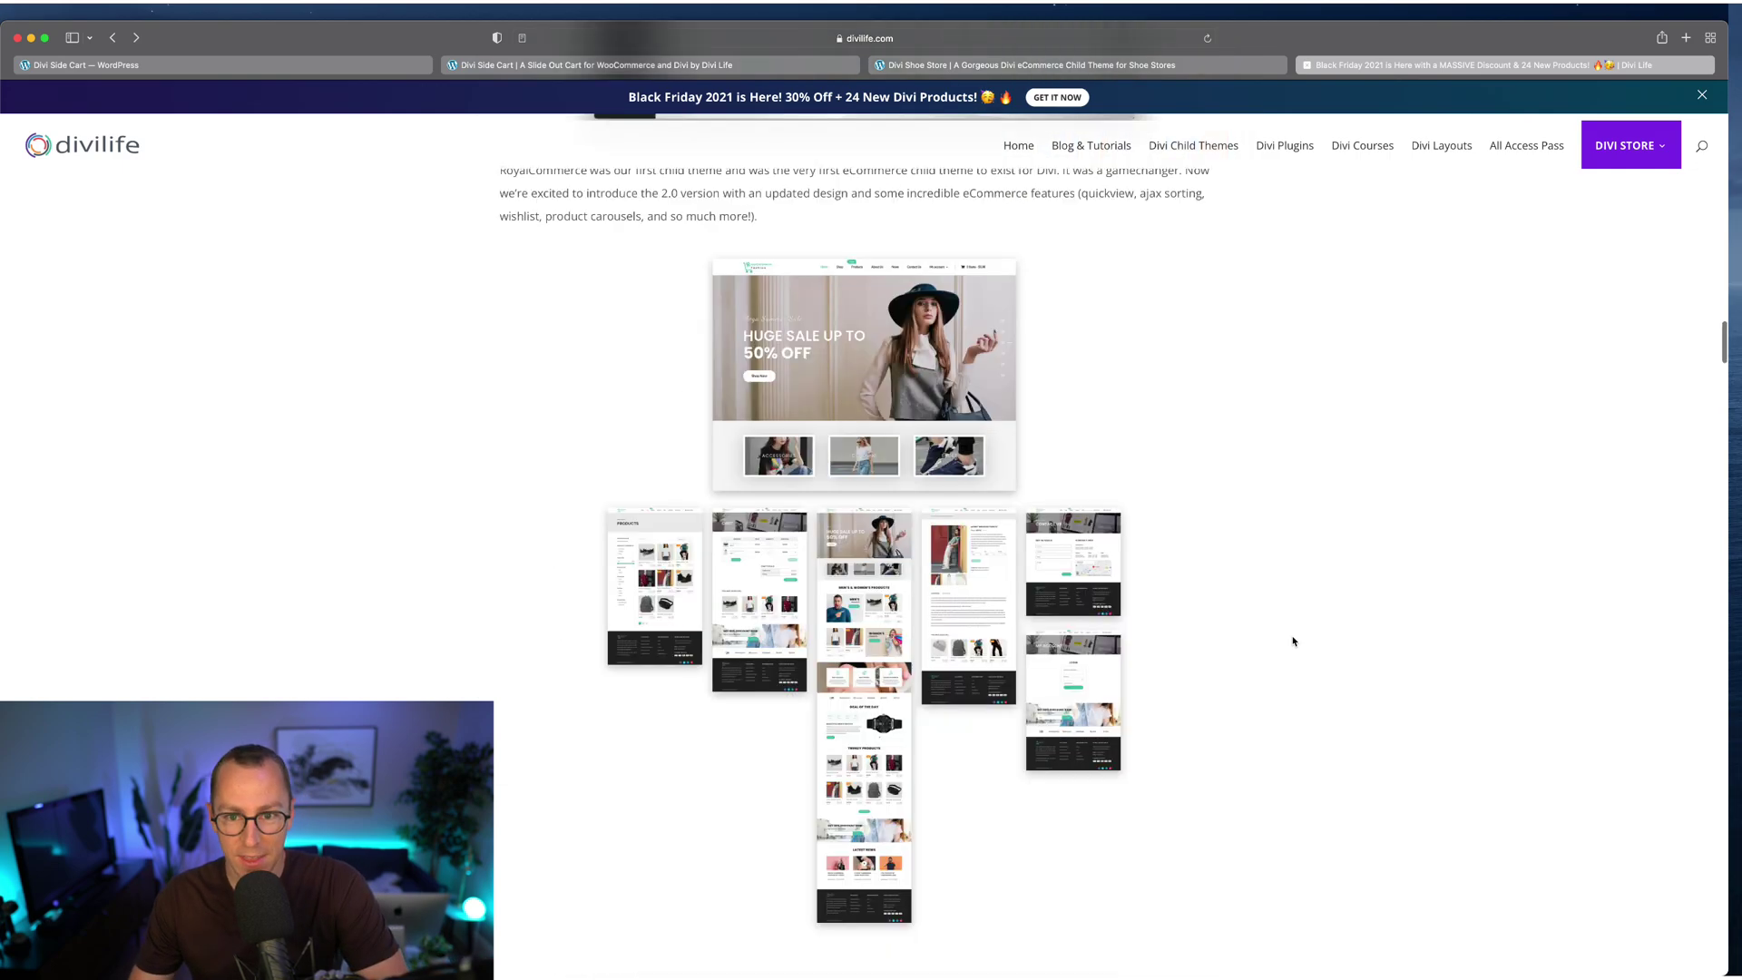
scroll(1293, 640, "up", 15)
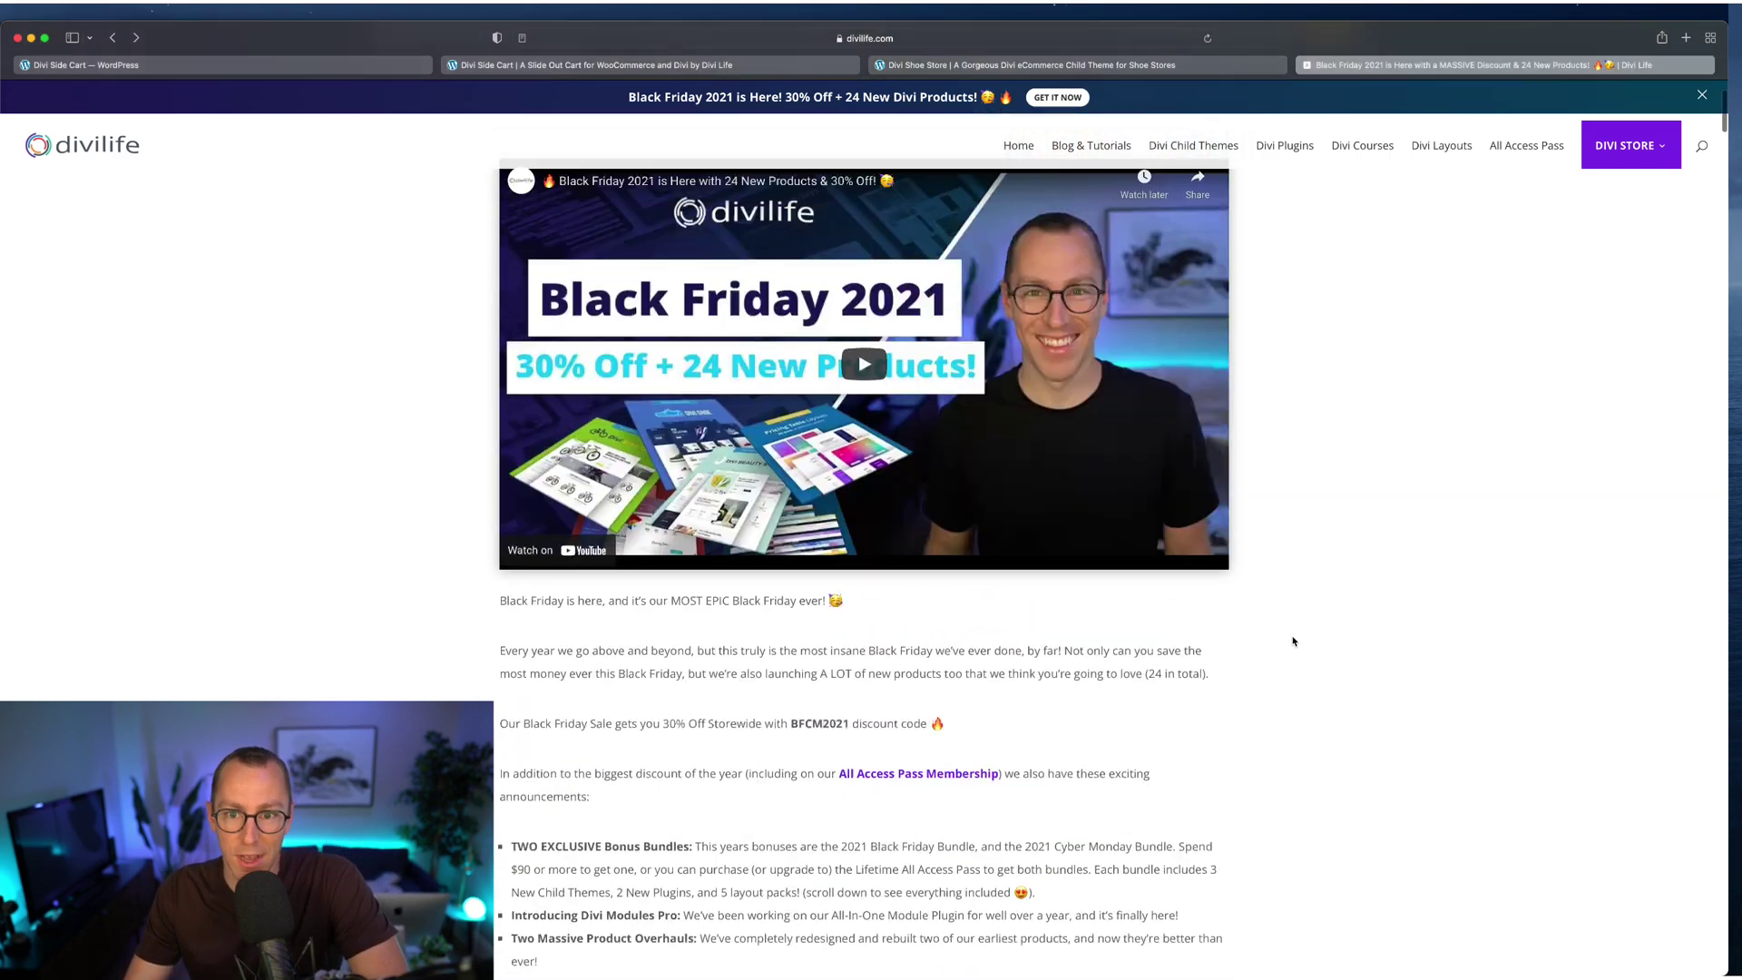
left_click(1533, 145)
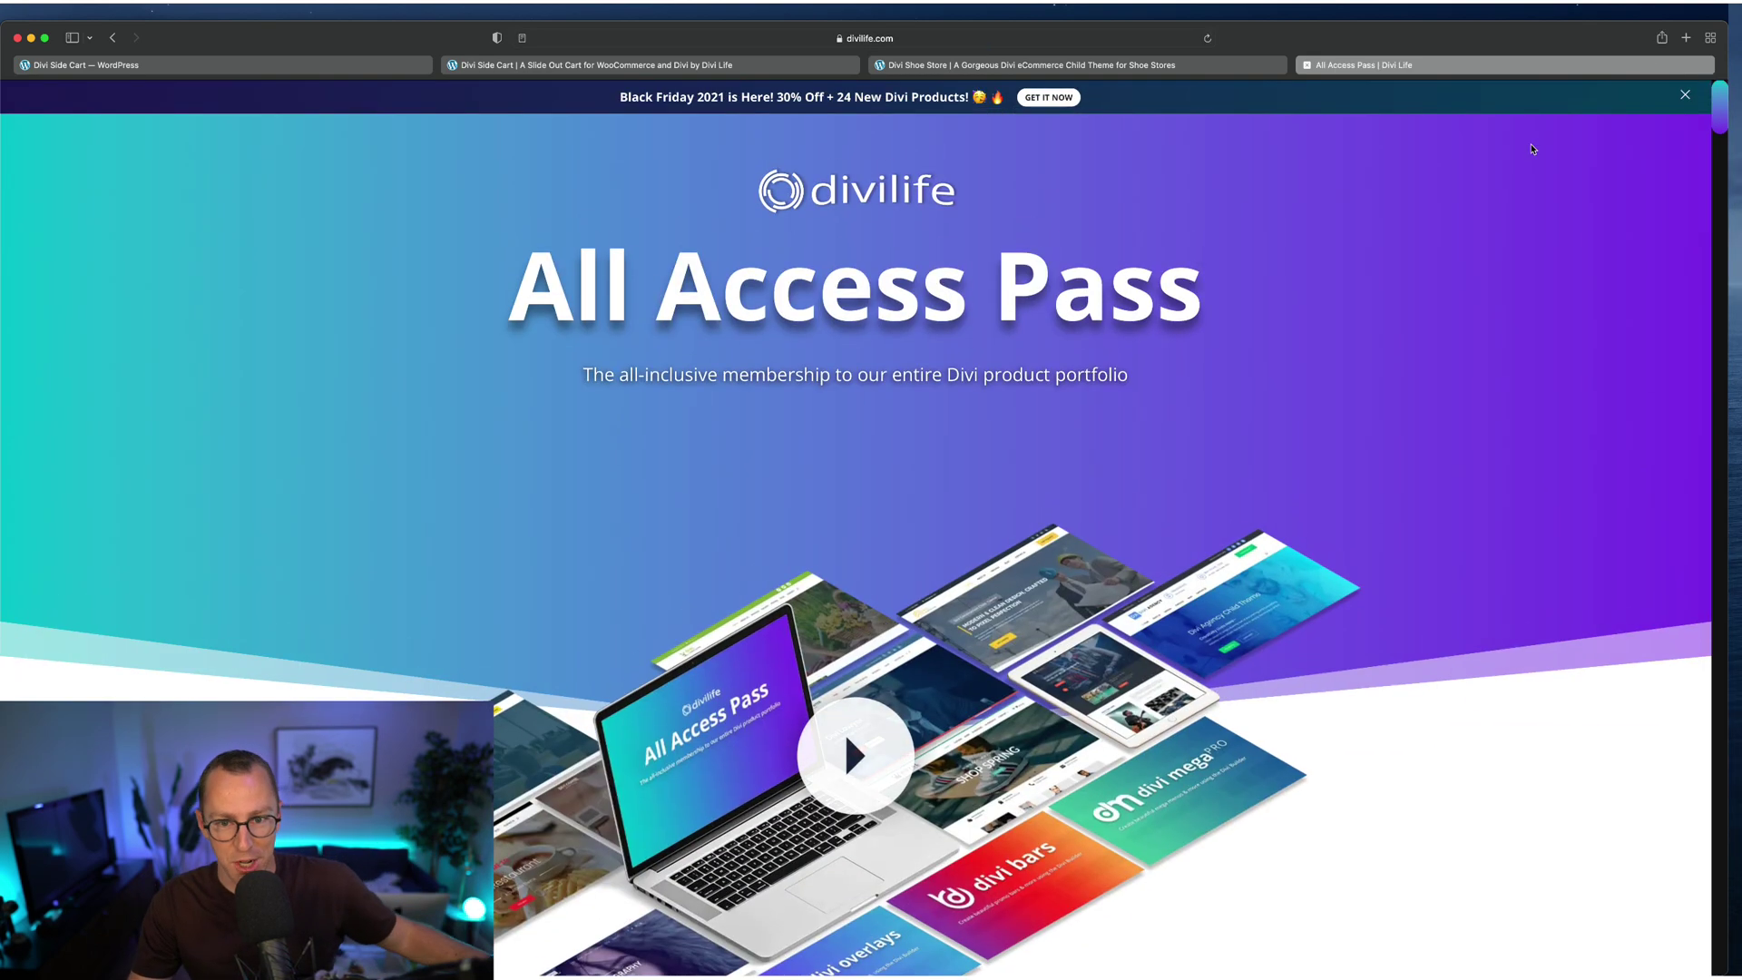
- Scroll through the All Access Pass page and back up to its membership hero
scroll(758, 616, "down", 20)
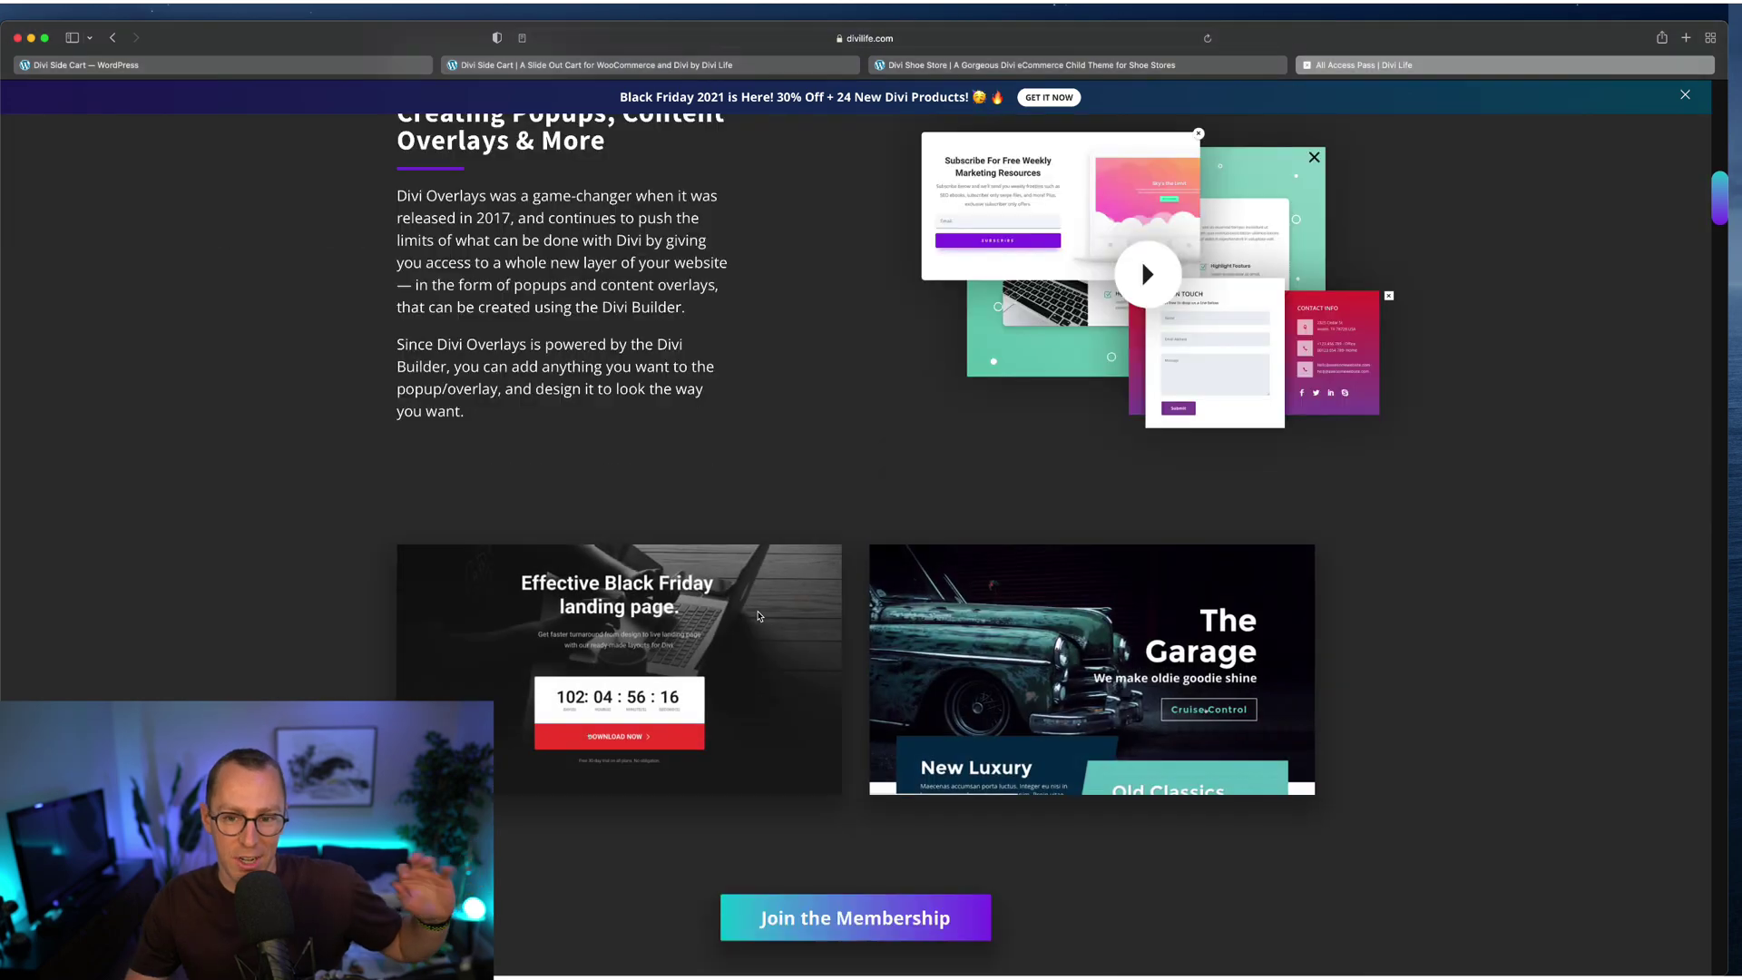
scroll(758, 616, "down", 15)
scroll(758, 616, "down", 20)
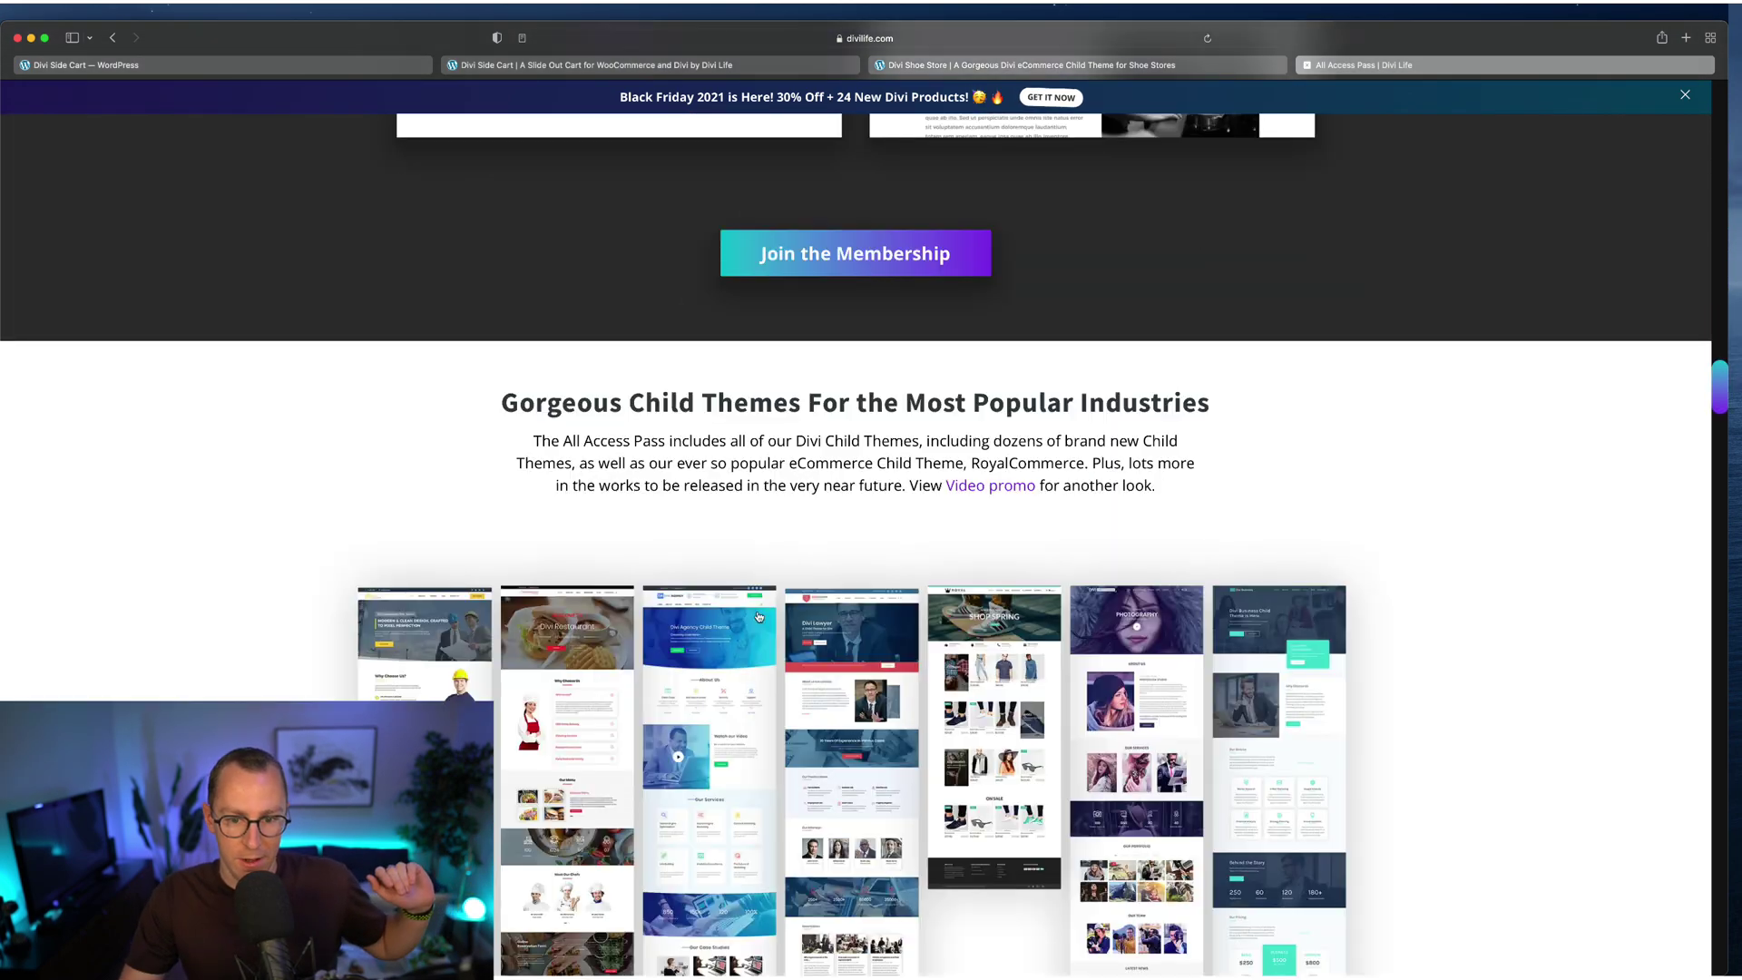
scroll(407, 642, "down", 20)
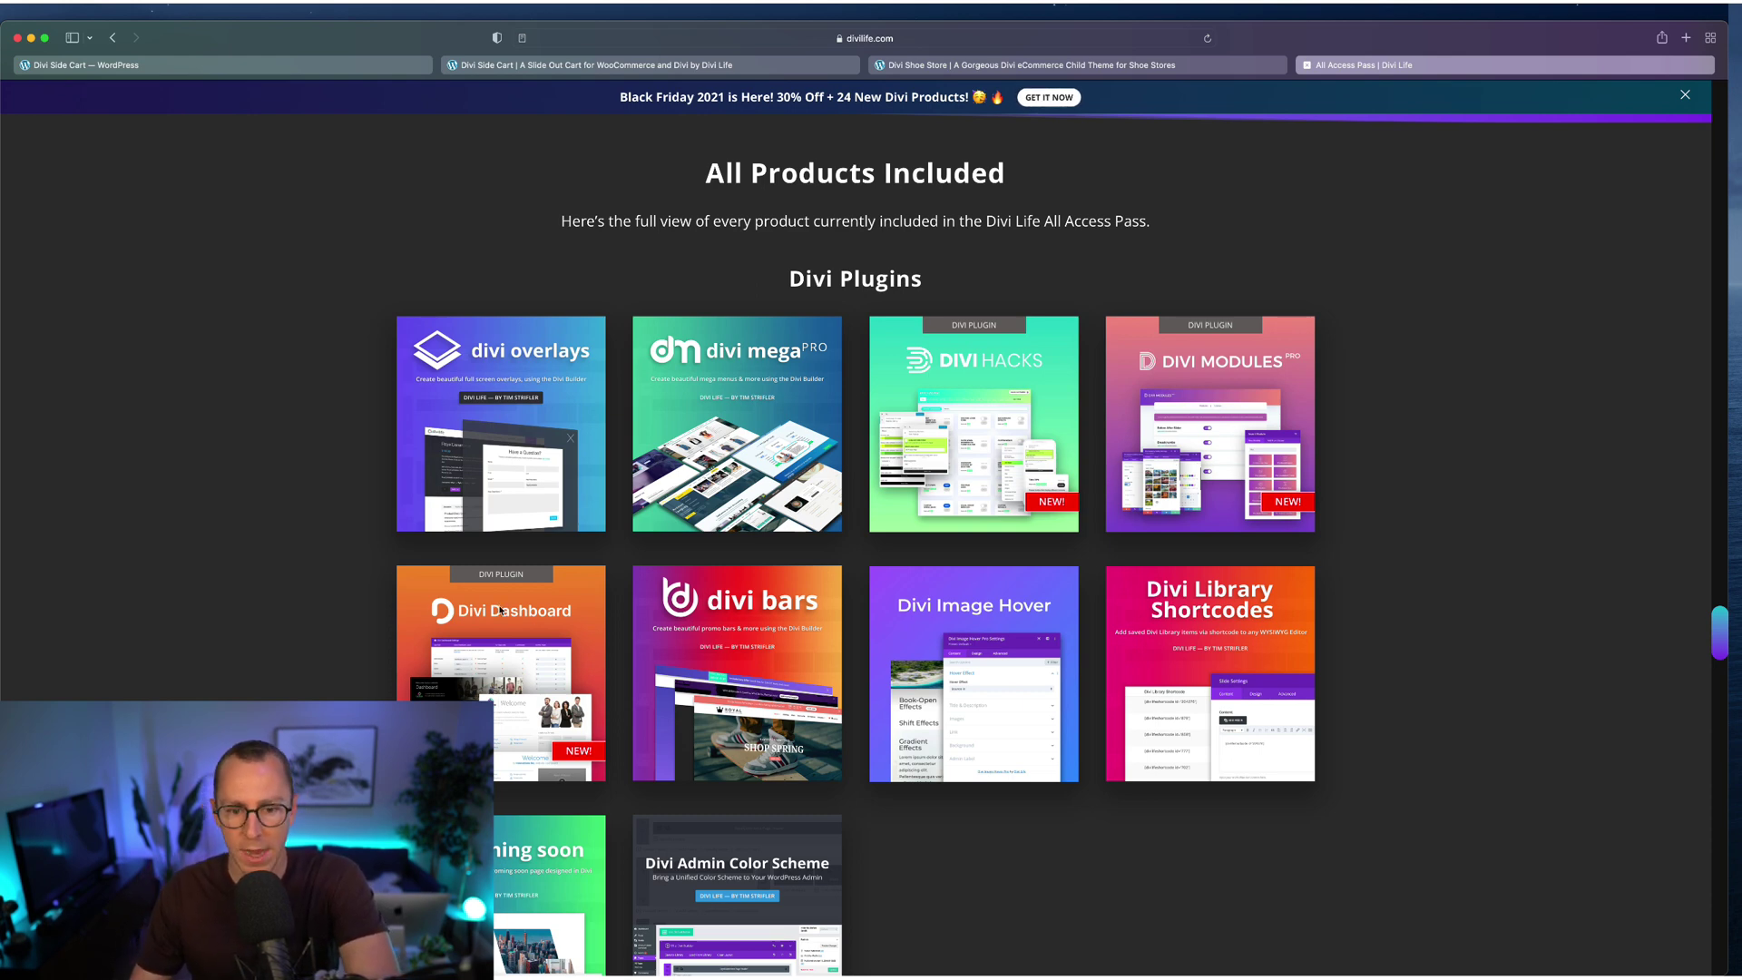
scroll(500, 611, "down", 10)
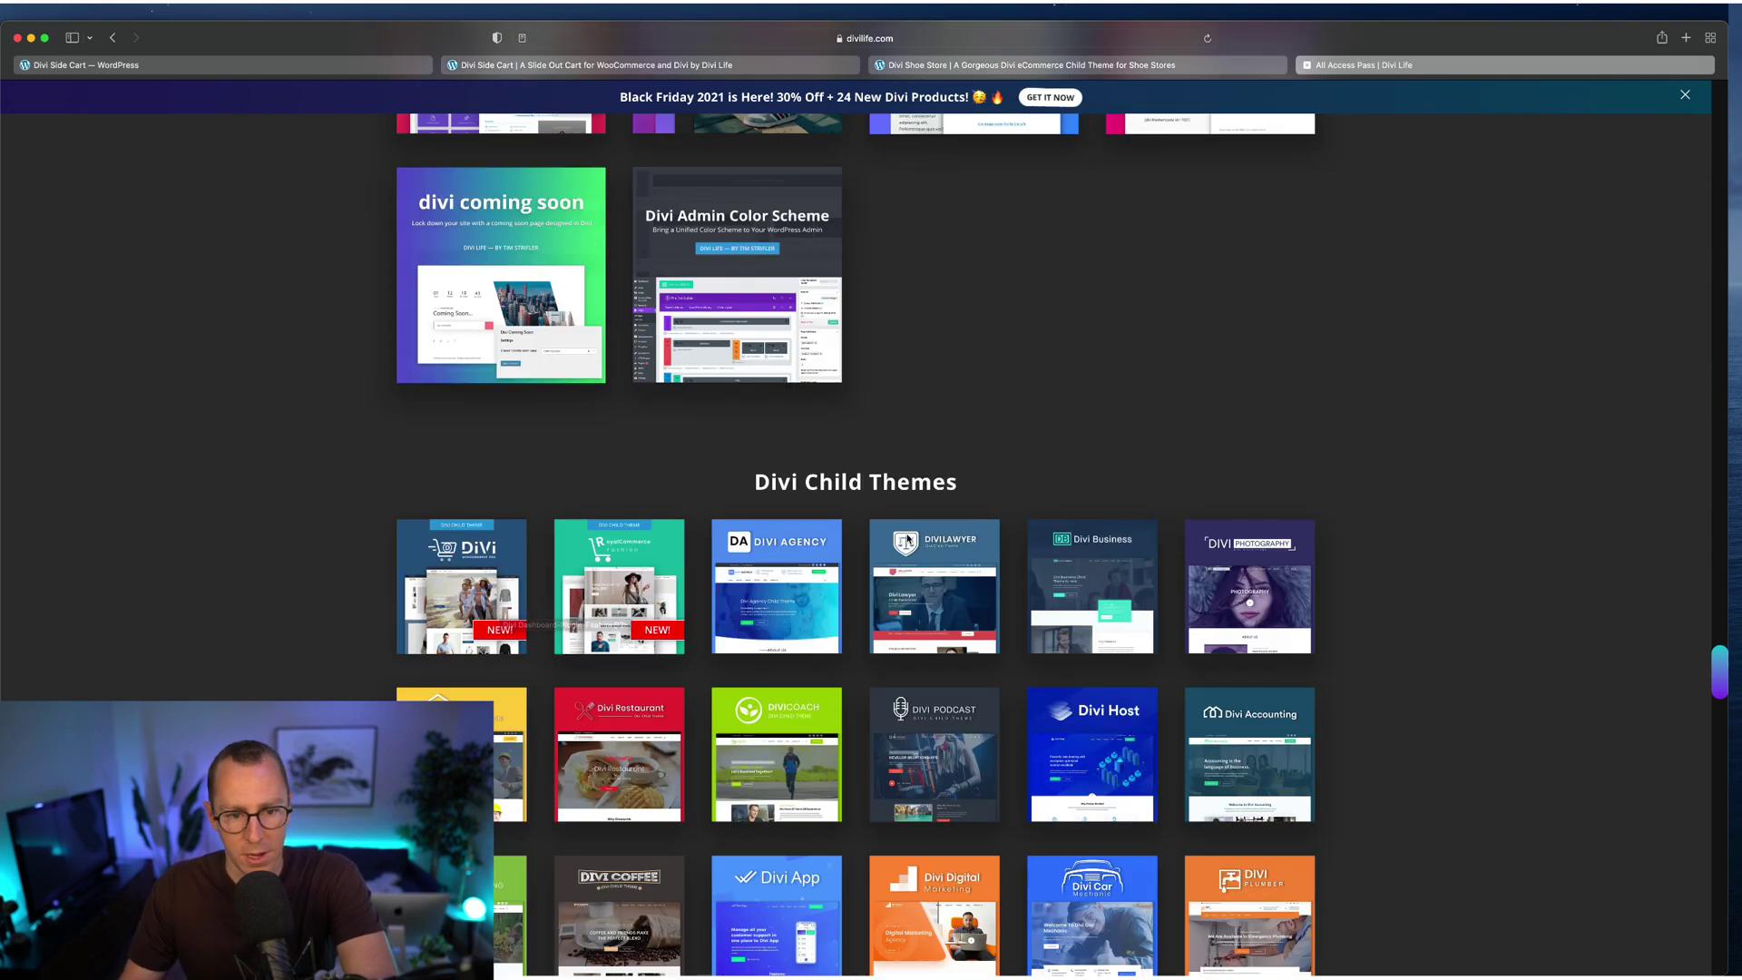
scroll(908, 541, "down", 20)
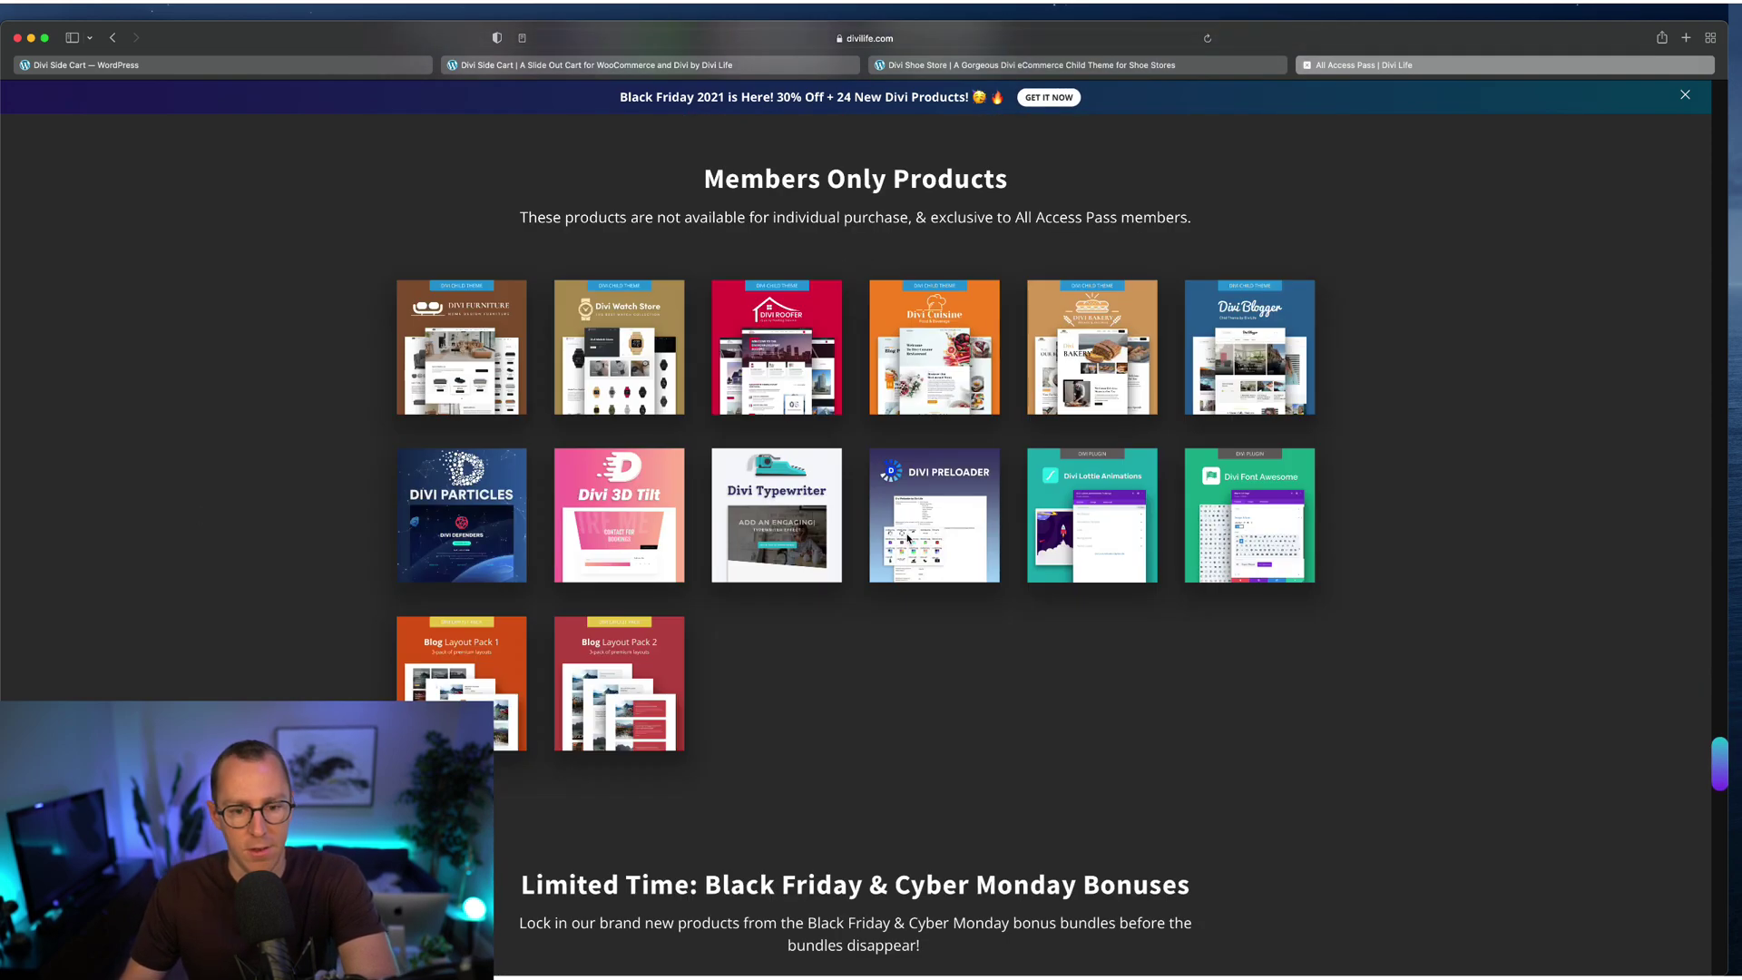
scroll(908, 538, "up", 20)
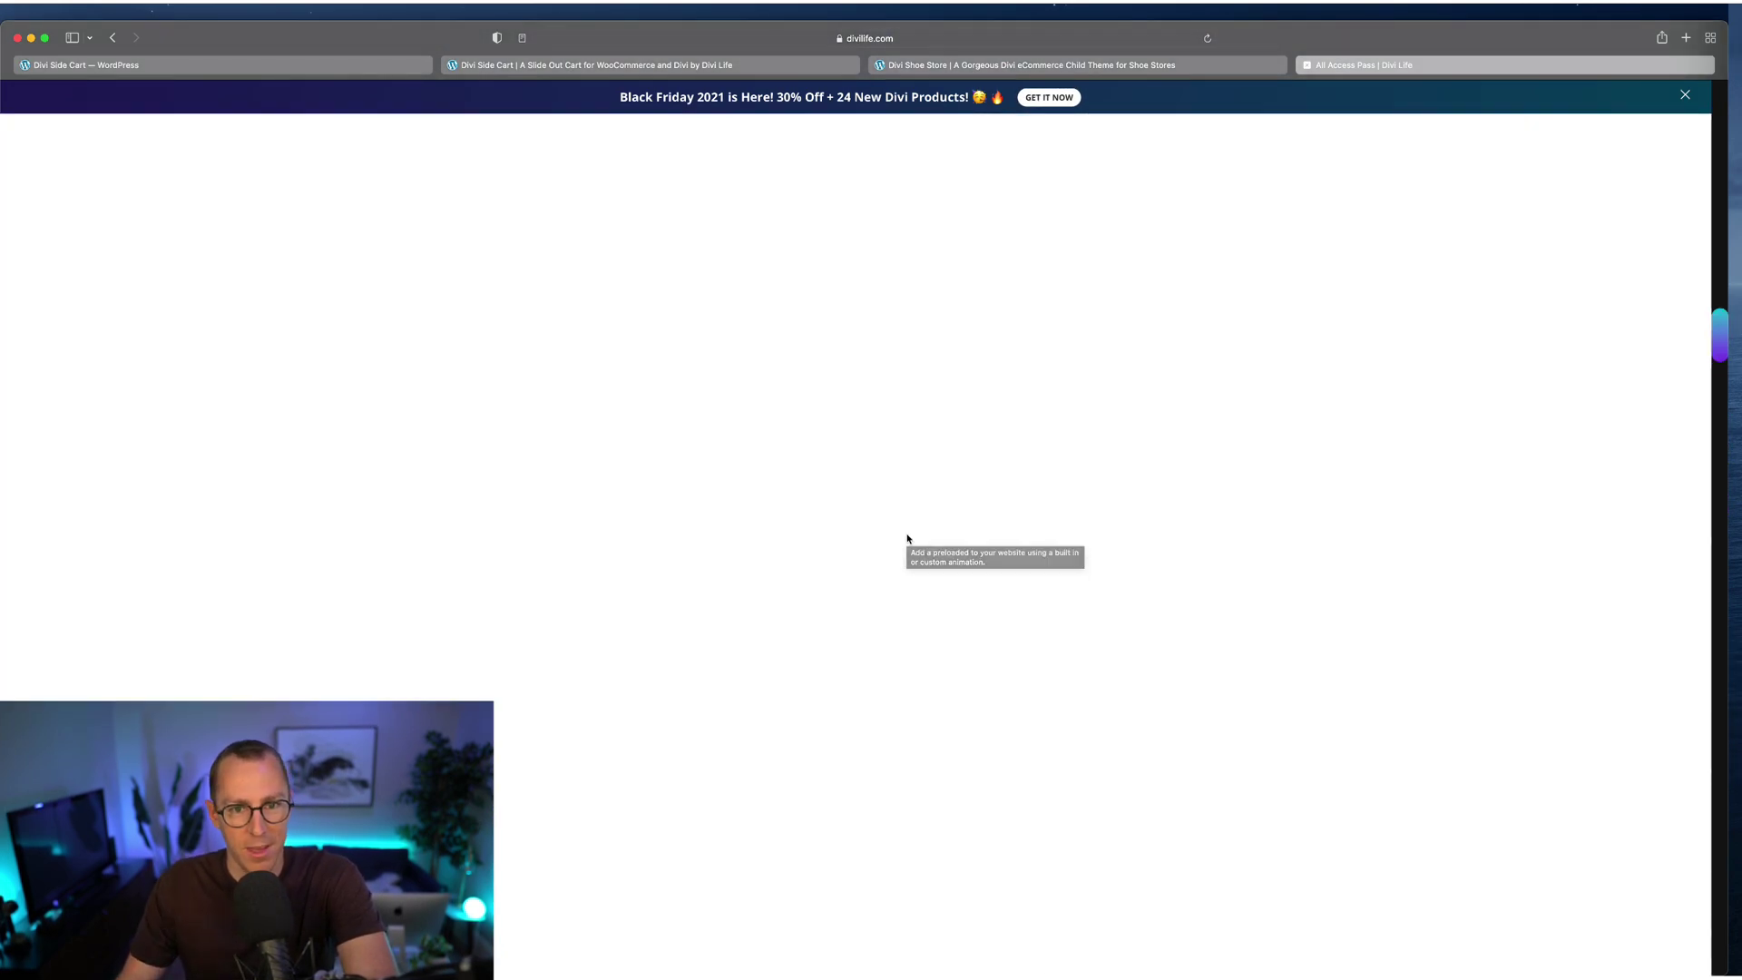
scroll(907, 538, "up", 15)
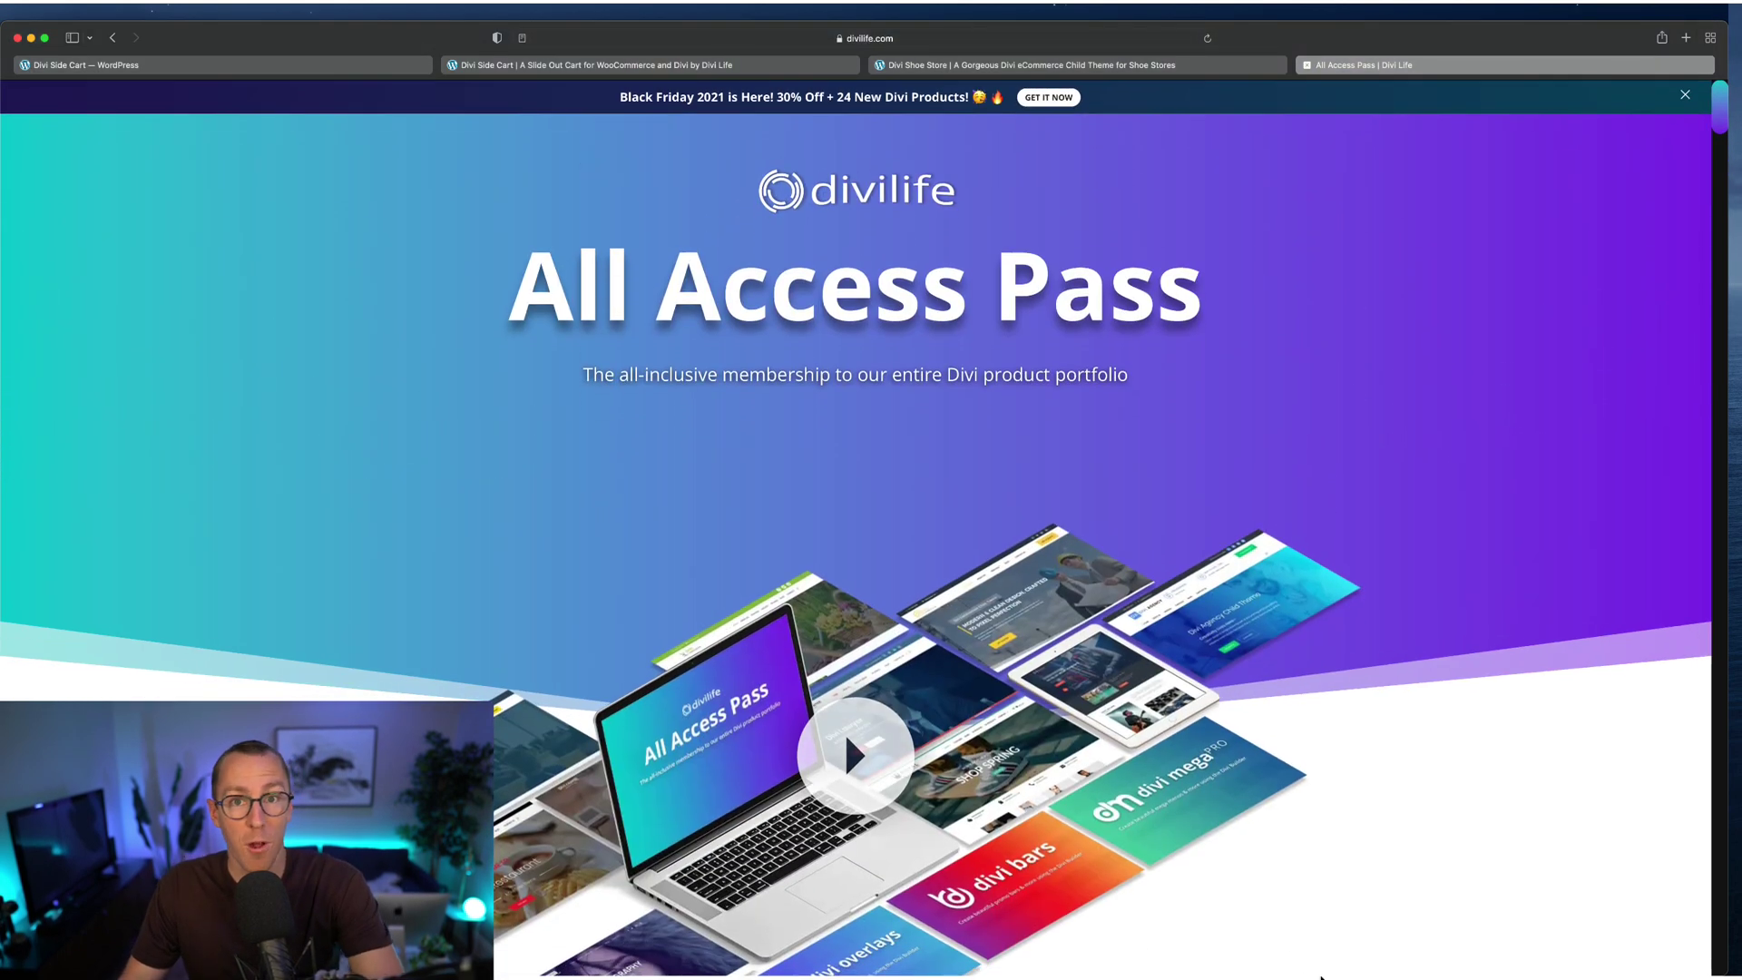